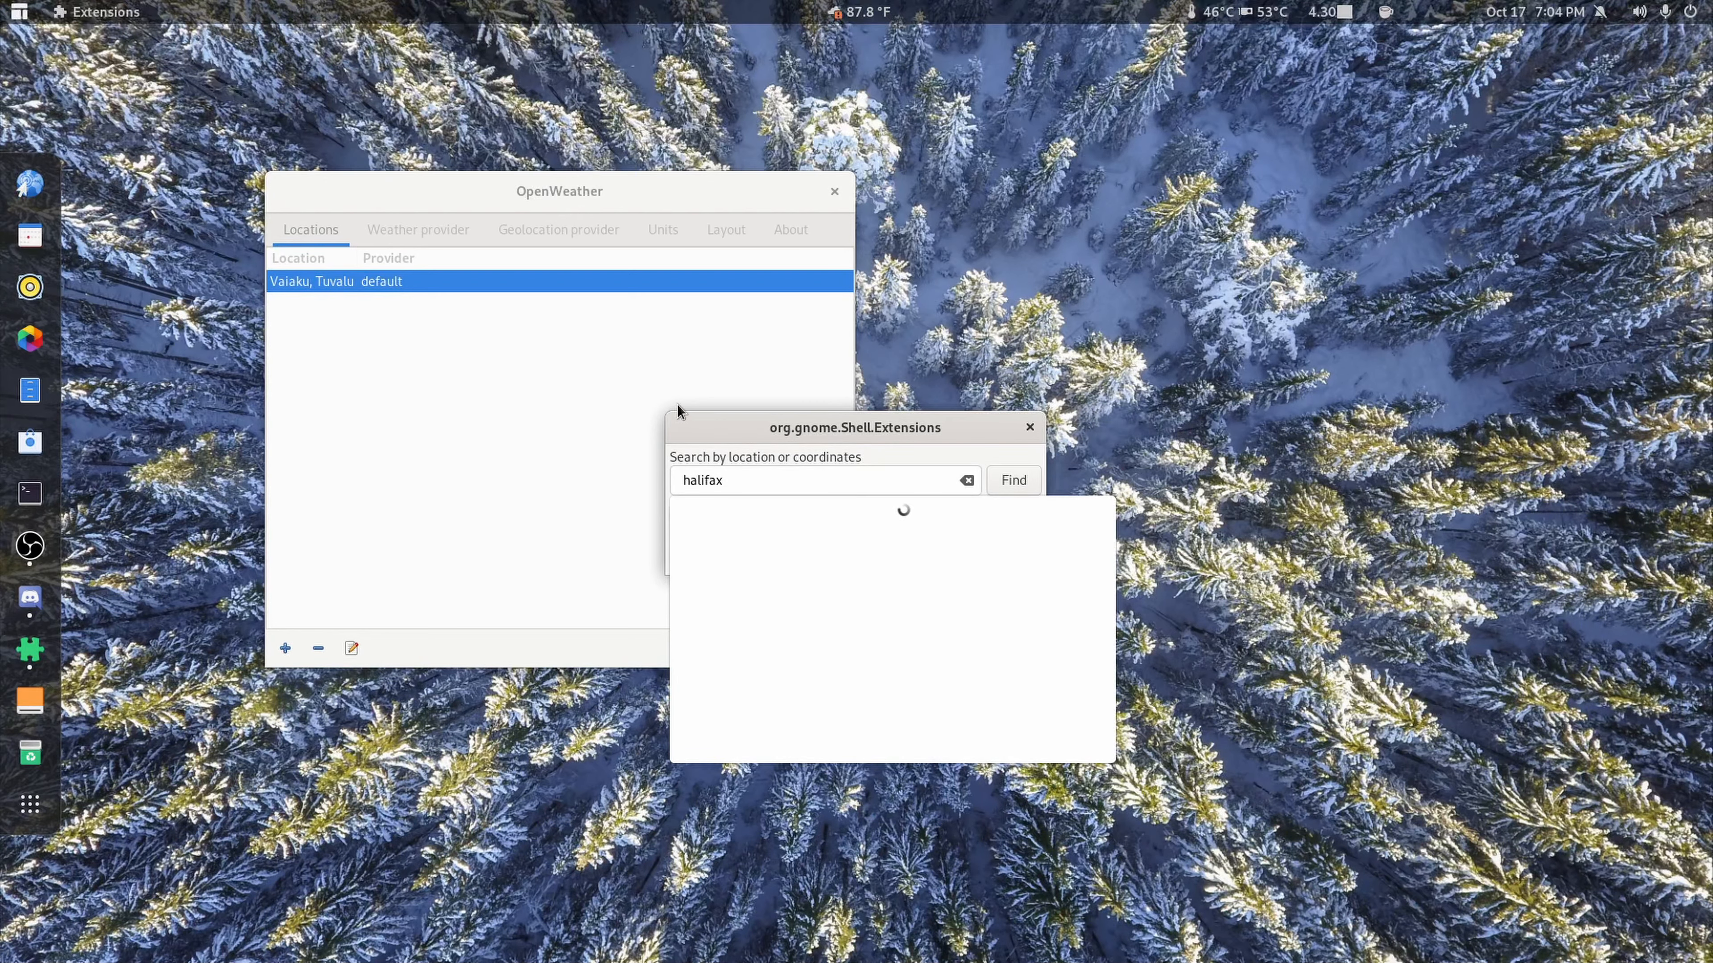
Step: Save Halifax, Nova Scotia, Canada as a weather location with the default provider and remove the Vaiaku, Tuvalu location
click(889, 507)
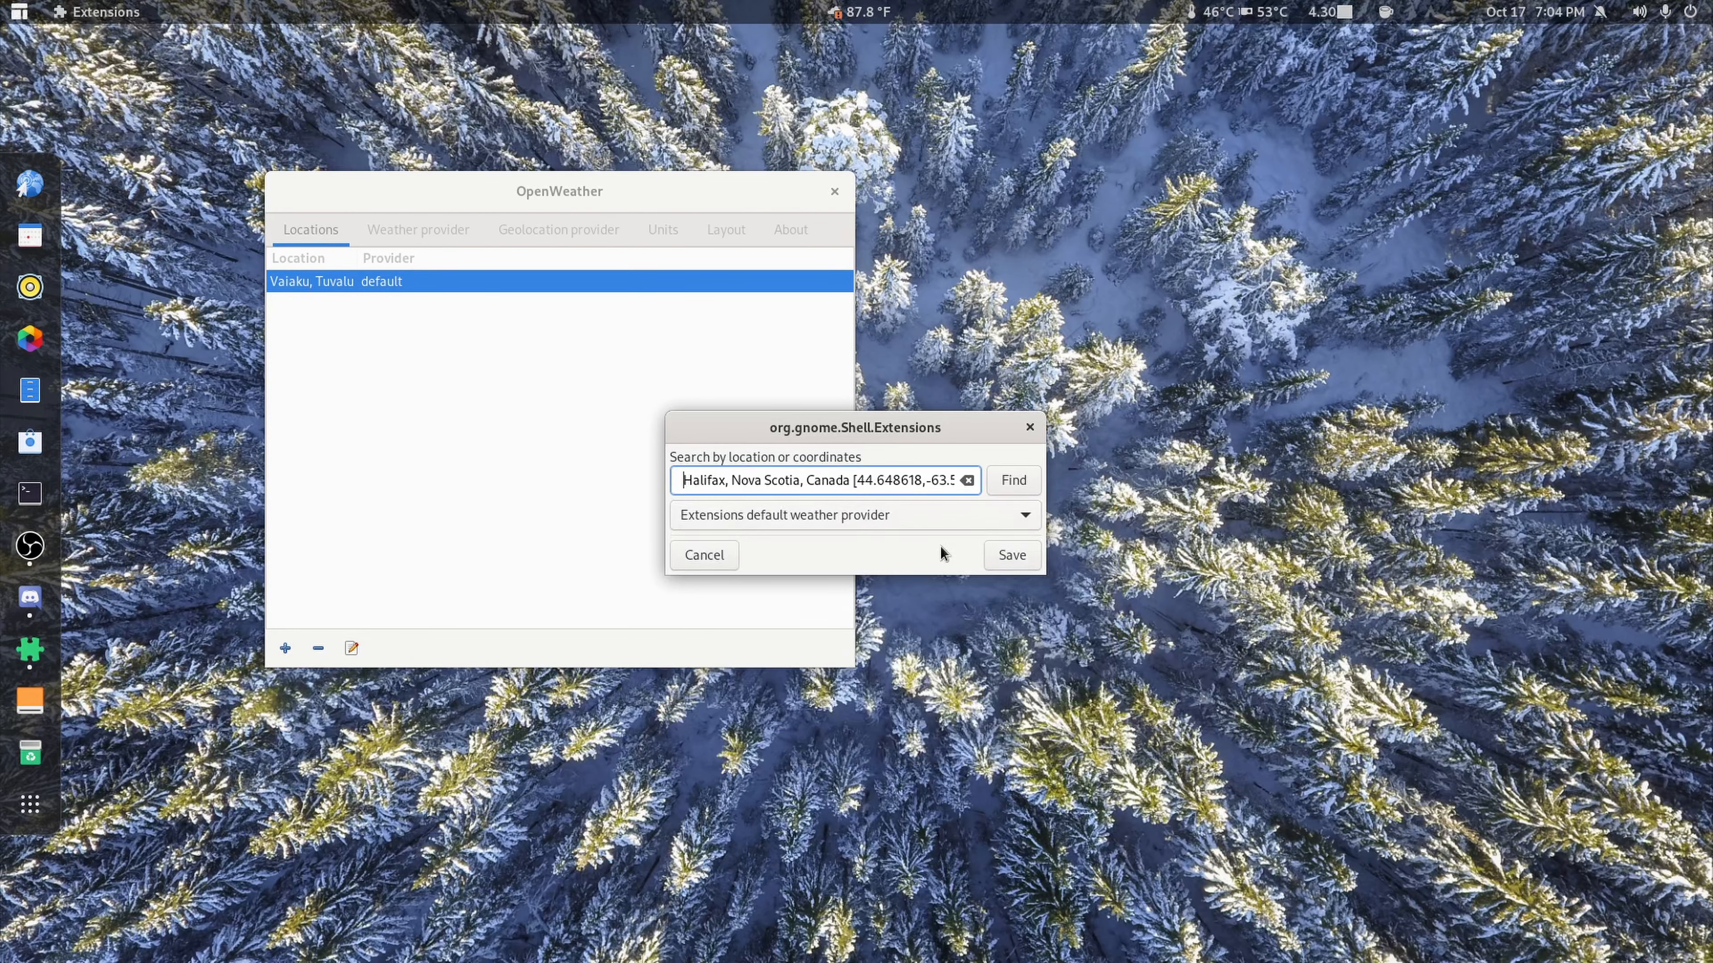
click(1020, 564)
click(317, 660)
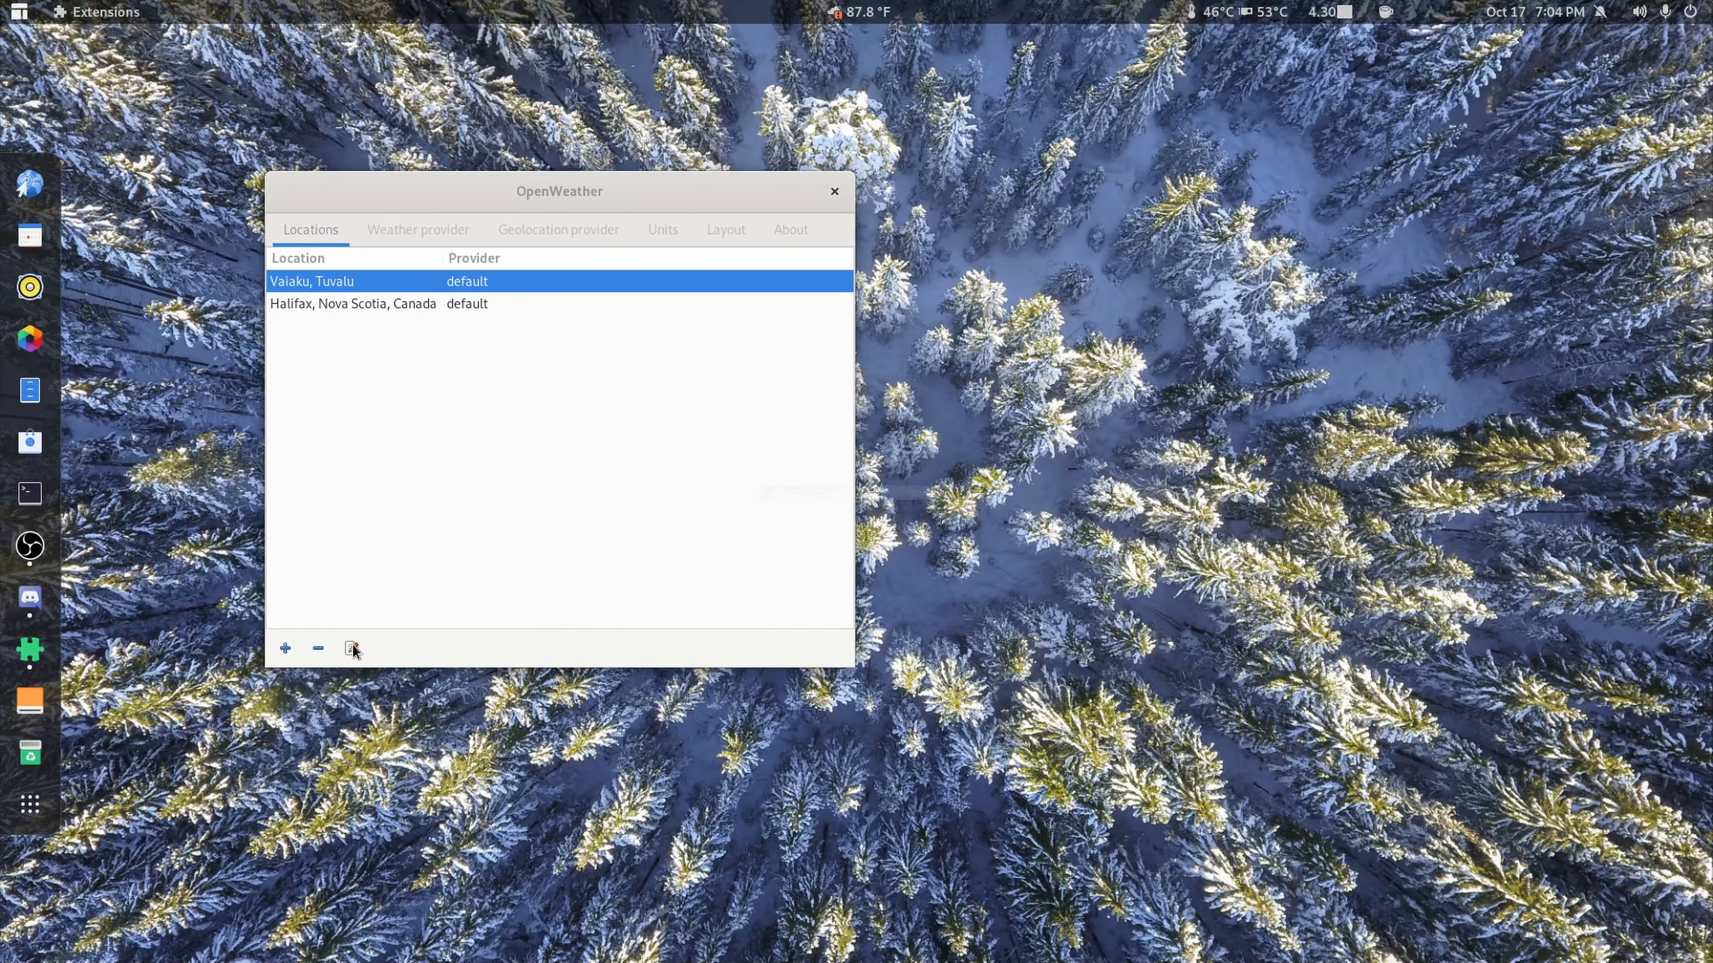
click(890, 533)
Step: Set the weather units to °C for temperature, km/h for wind speed and psi for pressure, and close the OpenWeather preferences
click(687, 232)
click(458, 272)
click(438, 243)
click(421, 308)
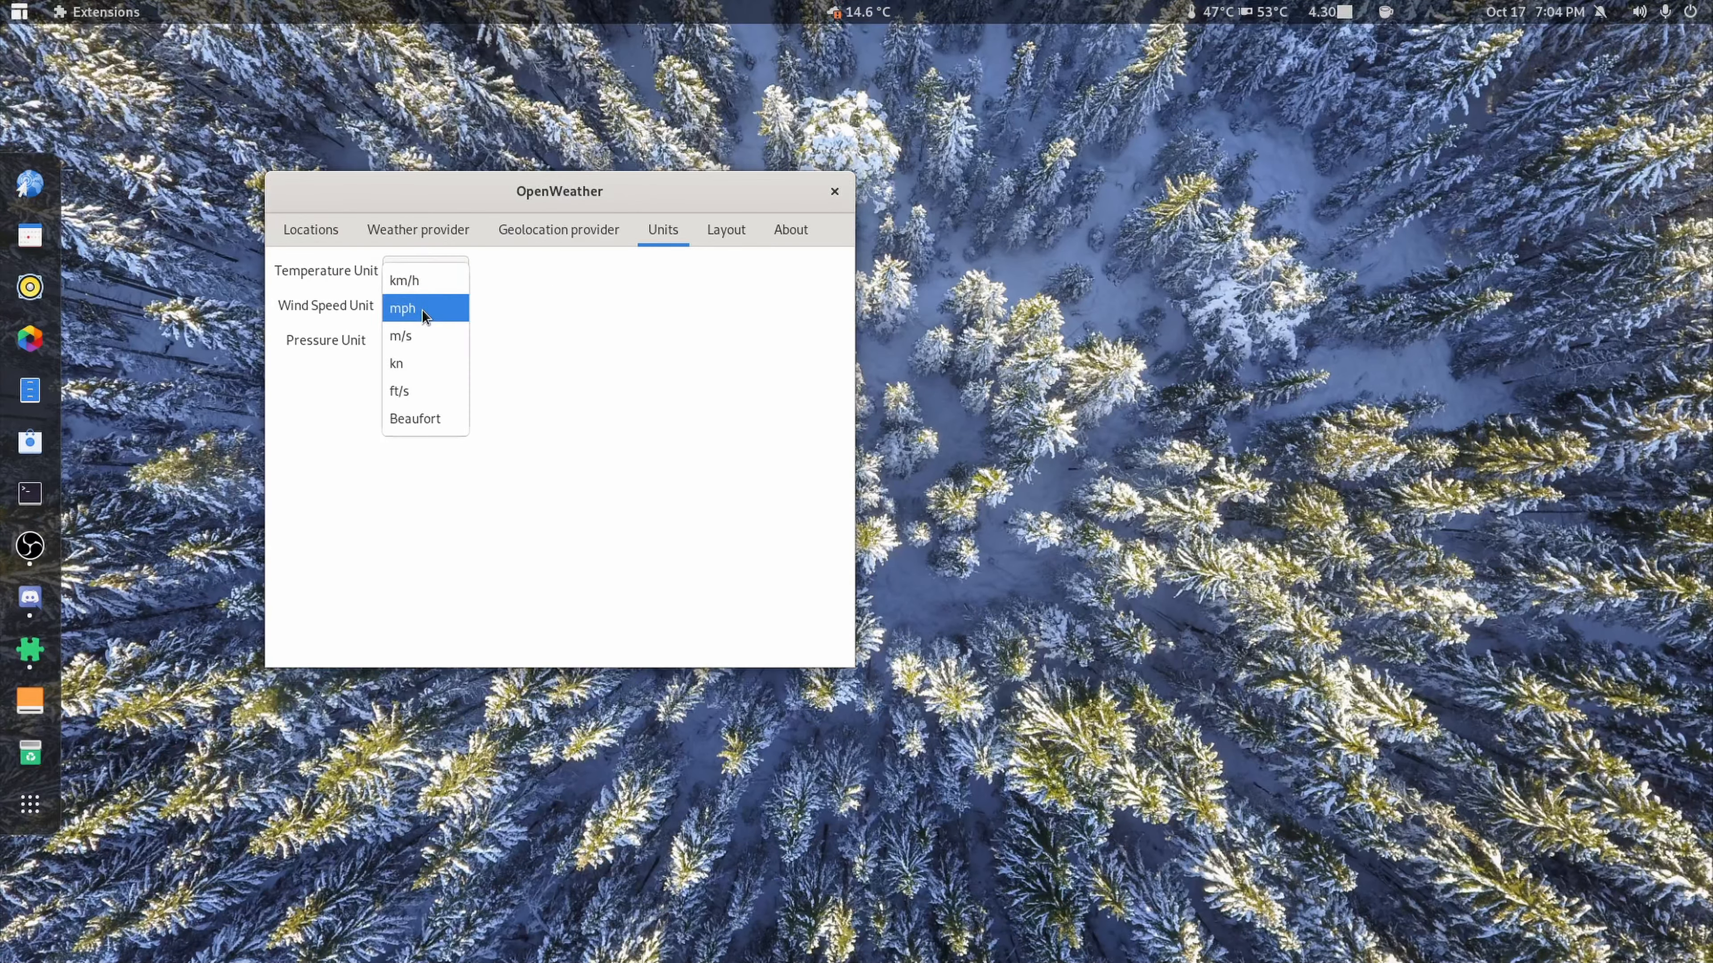
click(425, 289)
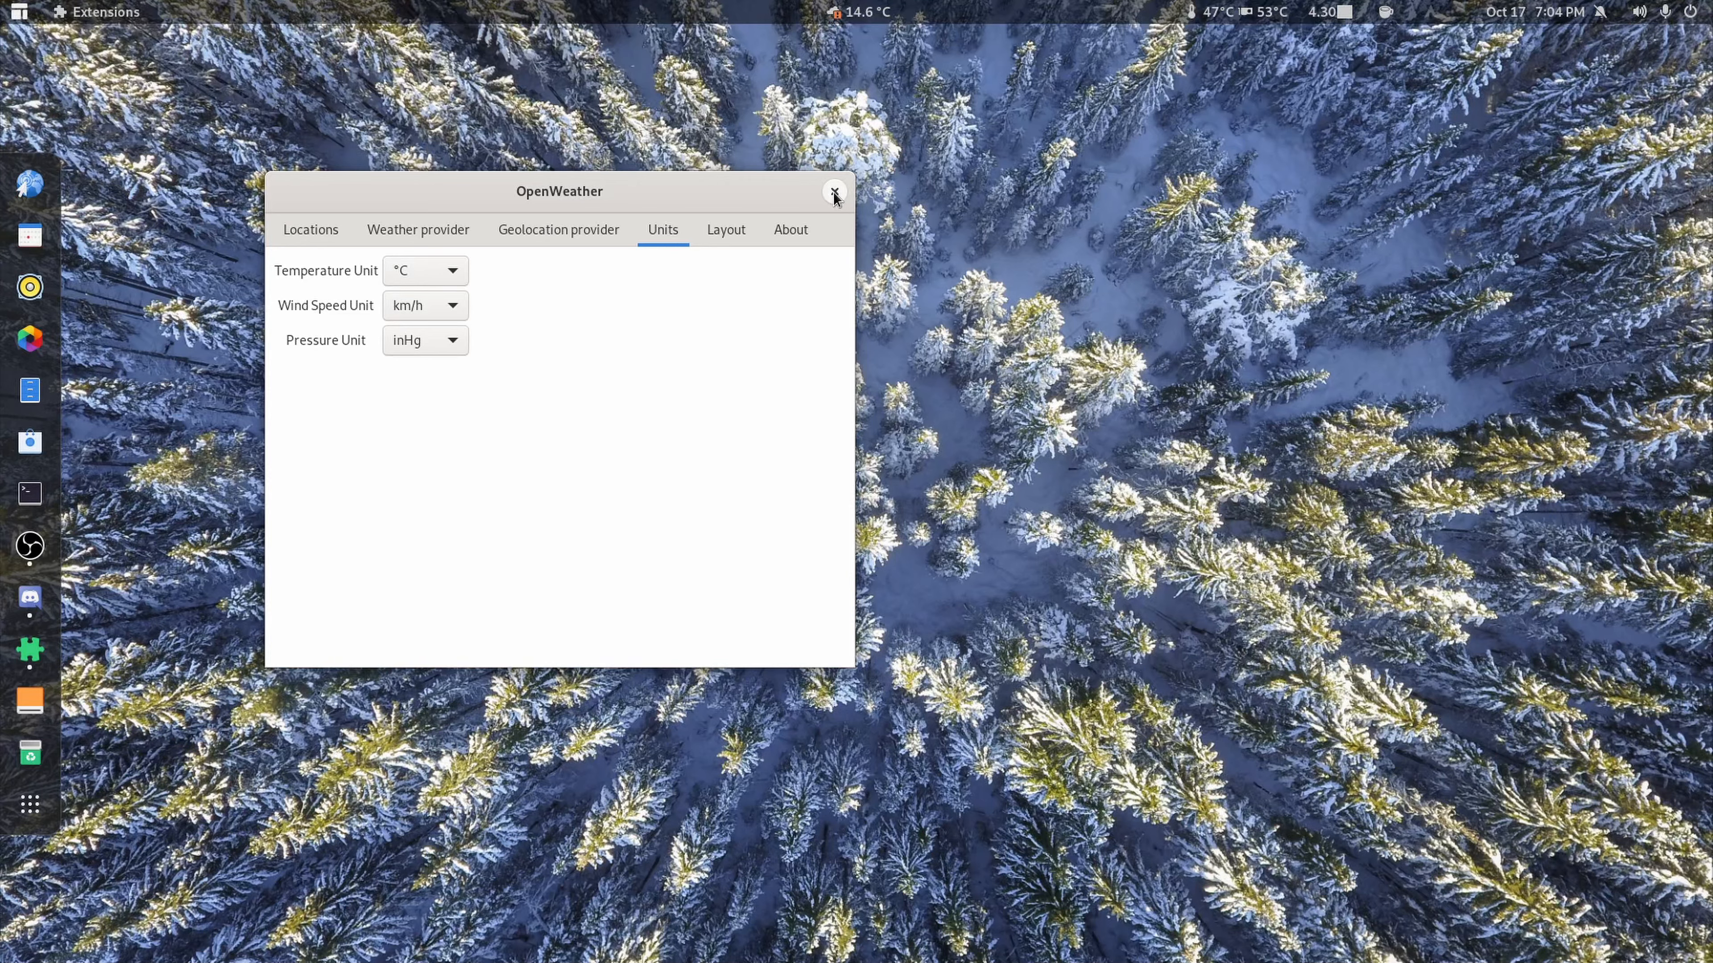
click(422, 345)
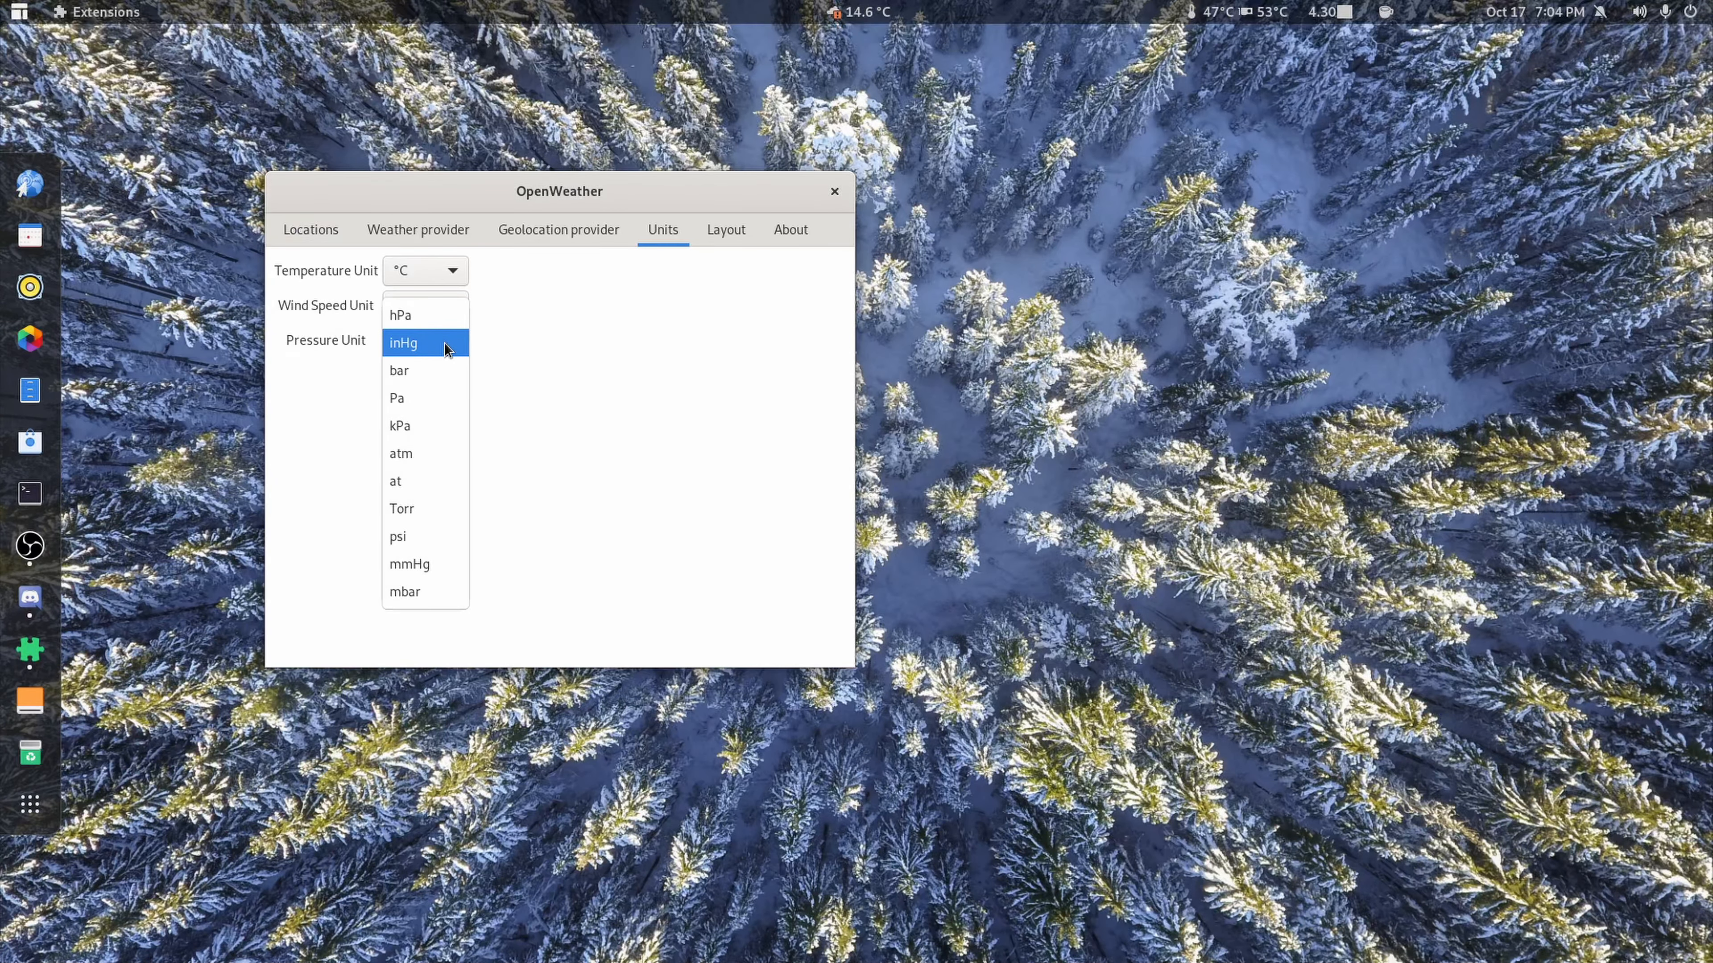
click(461, 546)
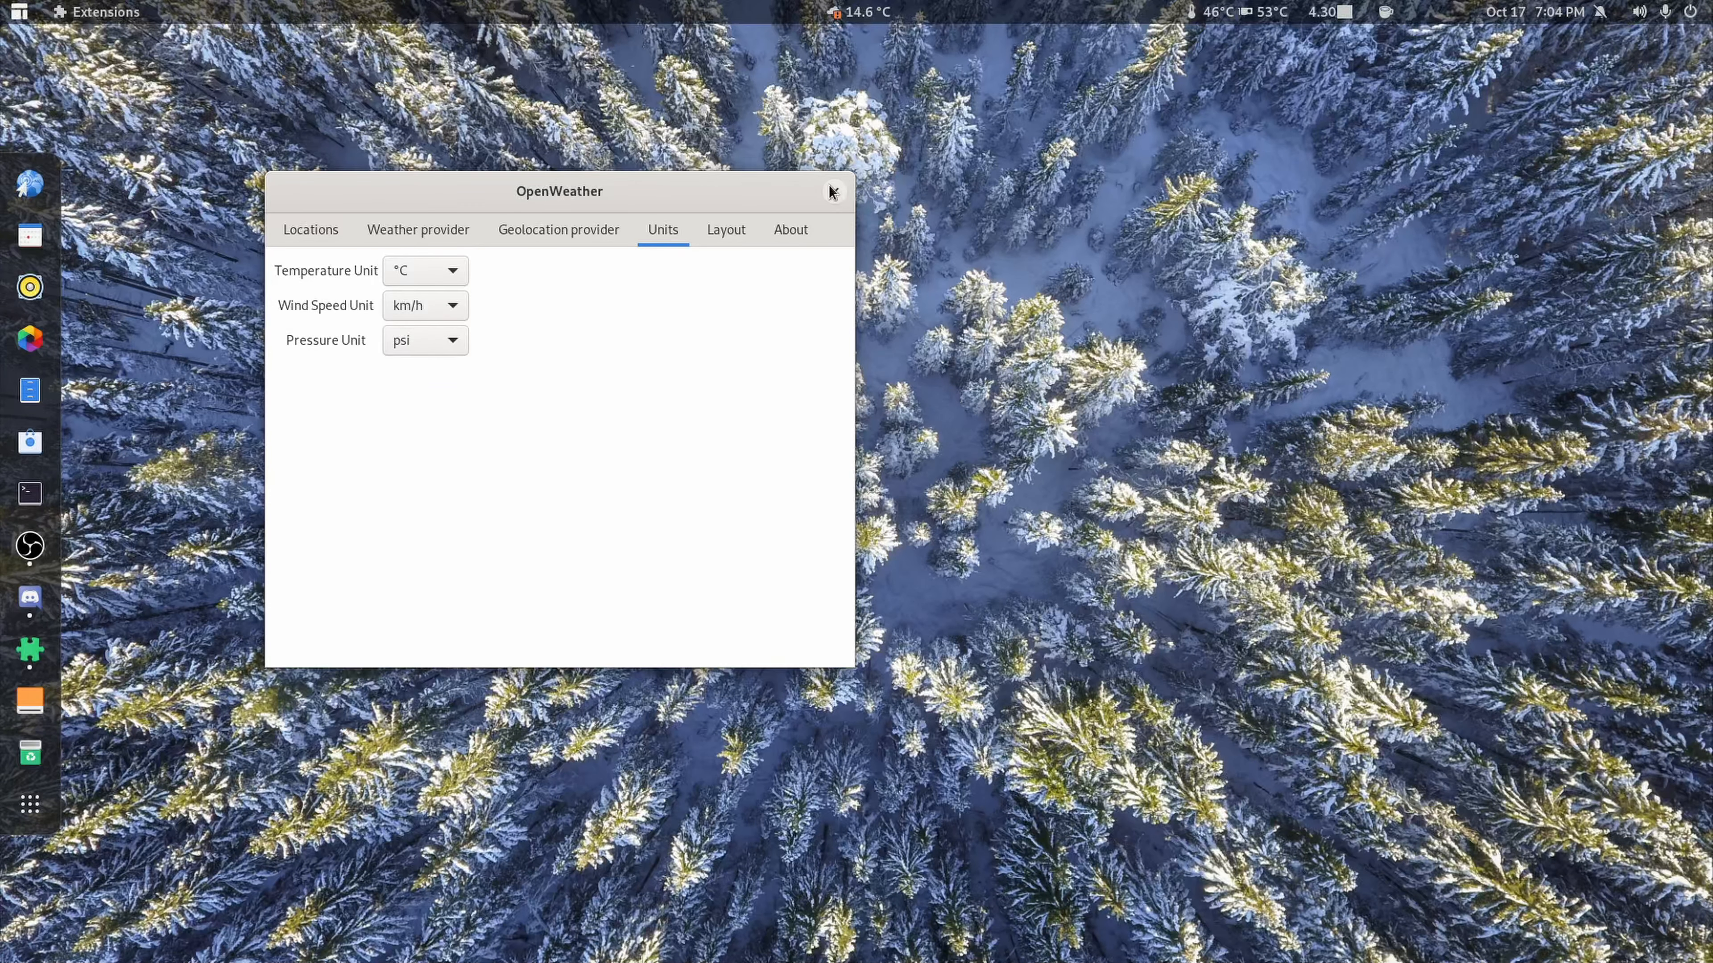
click(834, 191)
Step: Check the current conditions and forecast for Halifax in the weather indicator
click(884, 9)
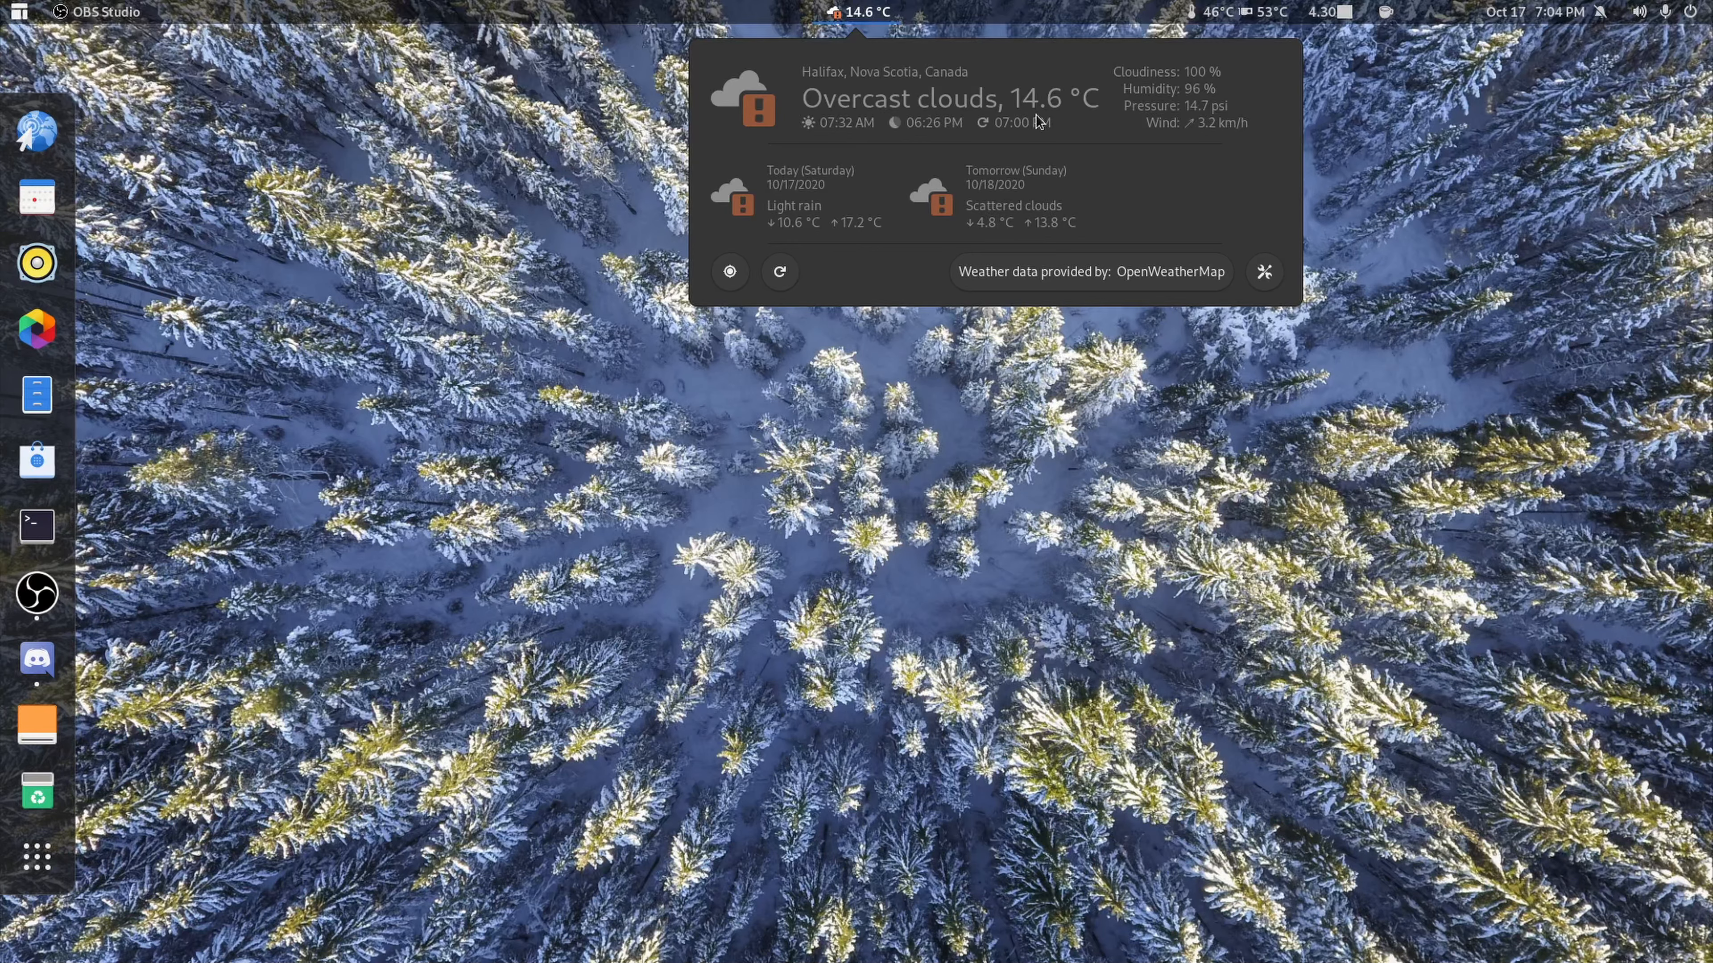
click(900, 569)
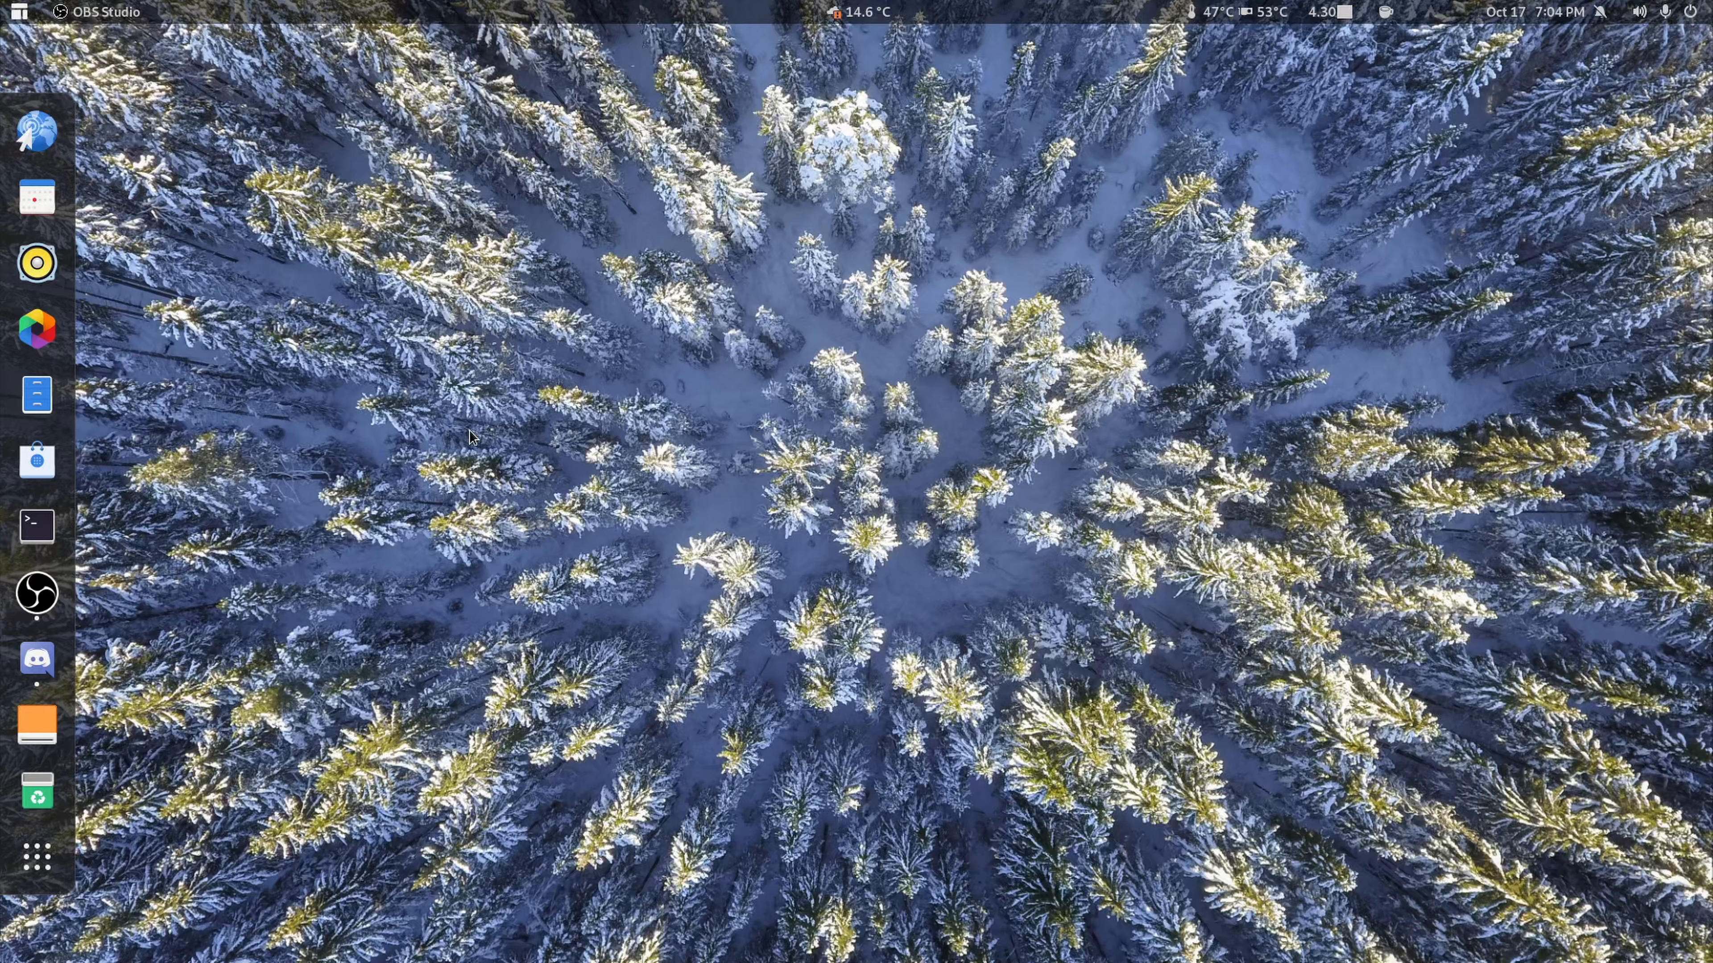
Step: Open Add/Remove Software and search for "tweak tool"
click(16, 8)
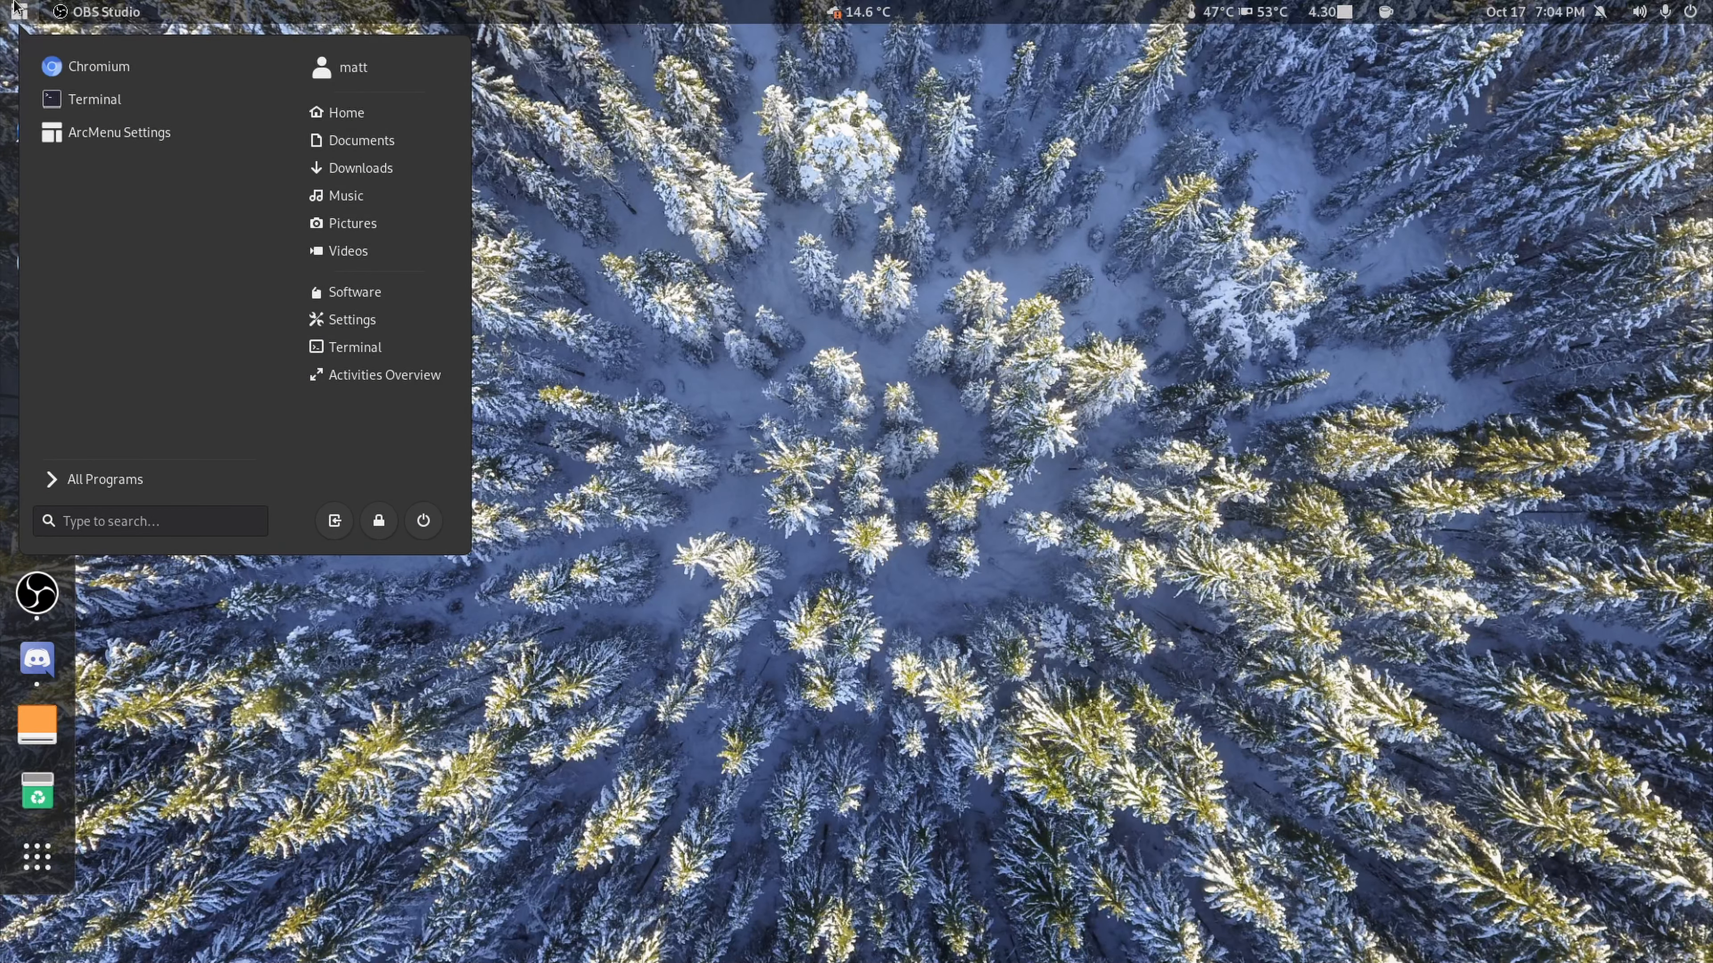
text(add)
key(Return)
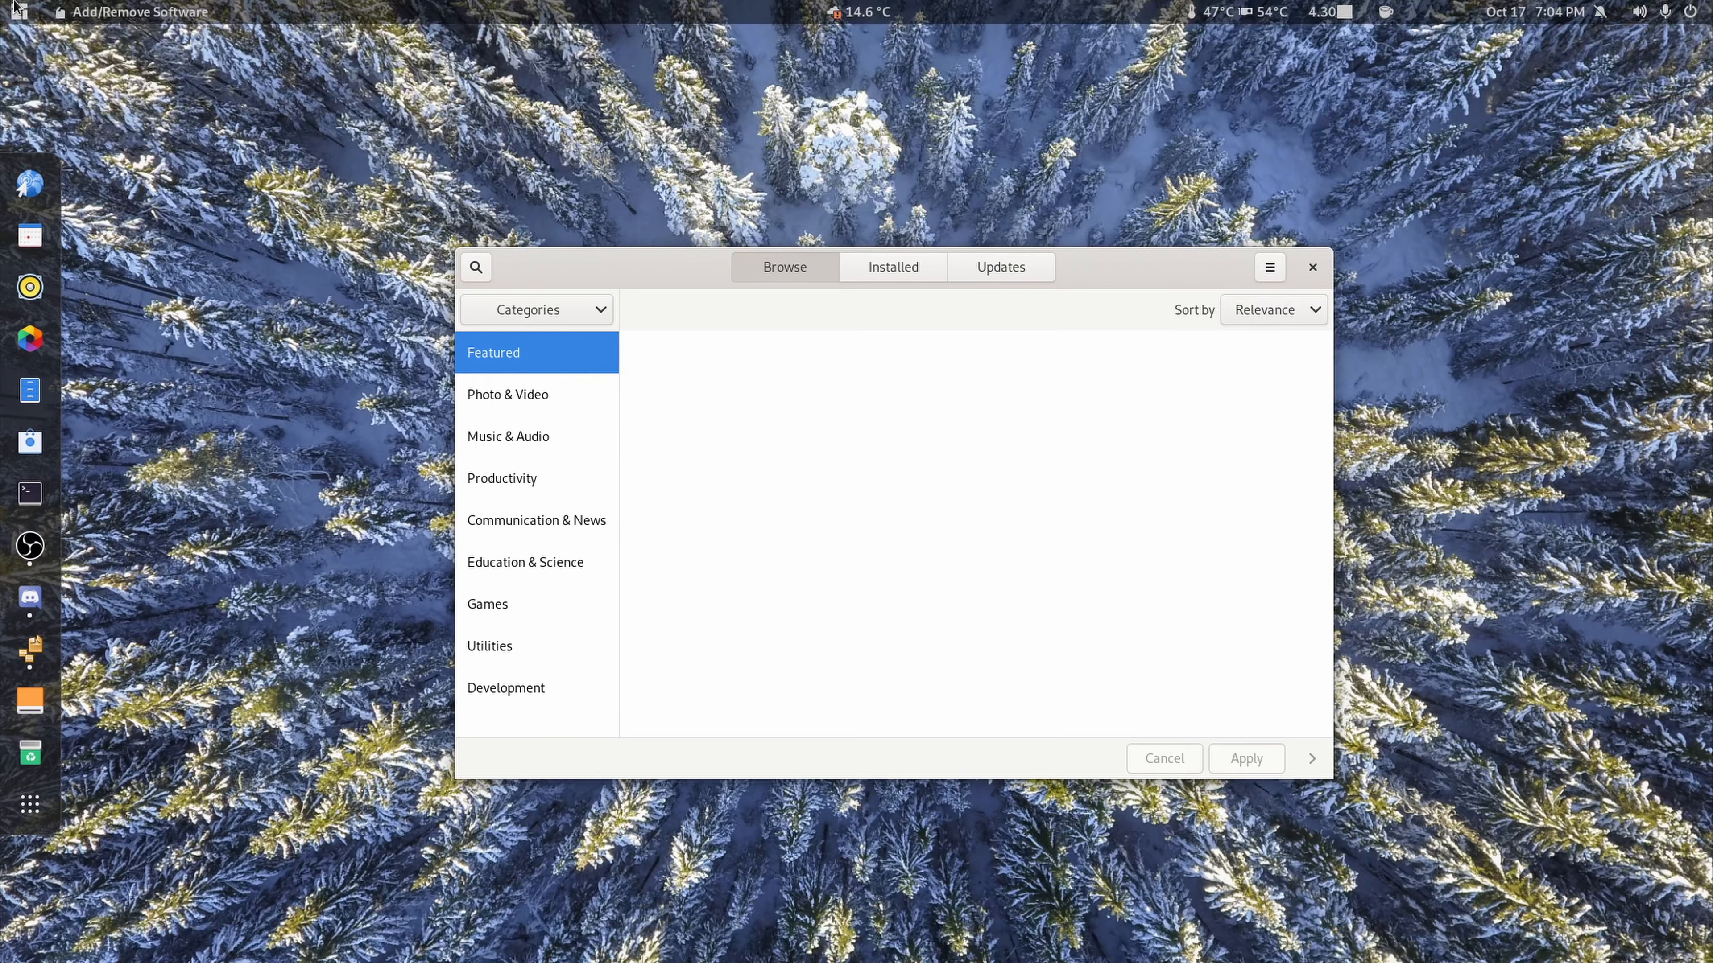
click(476, 266)
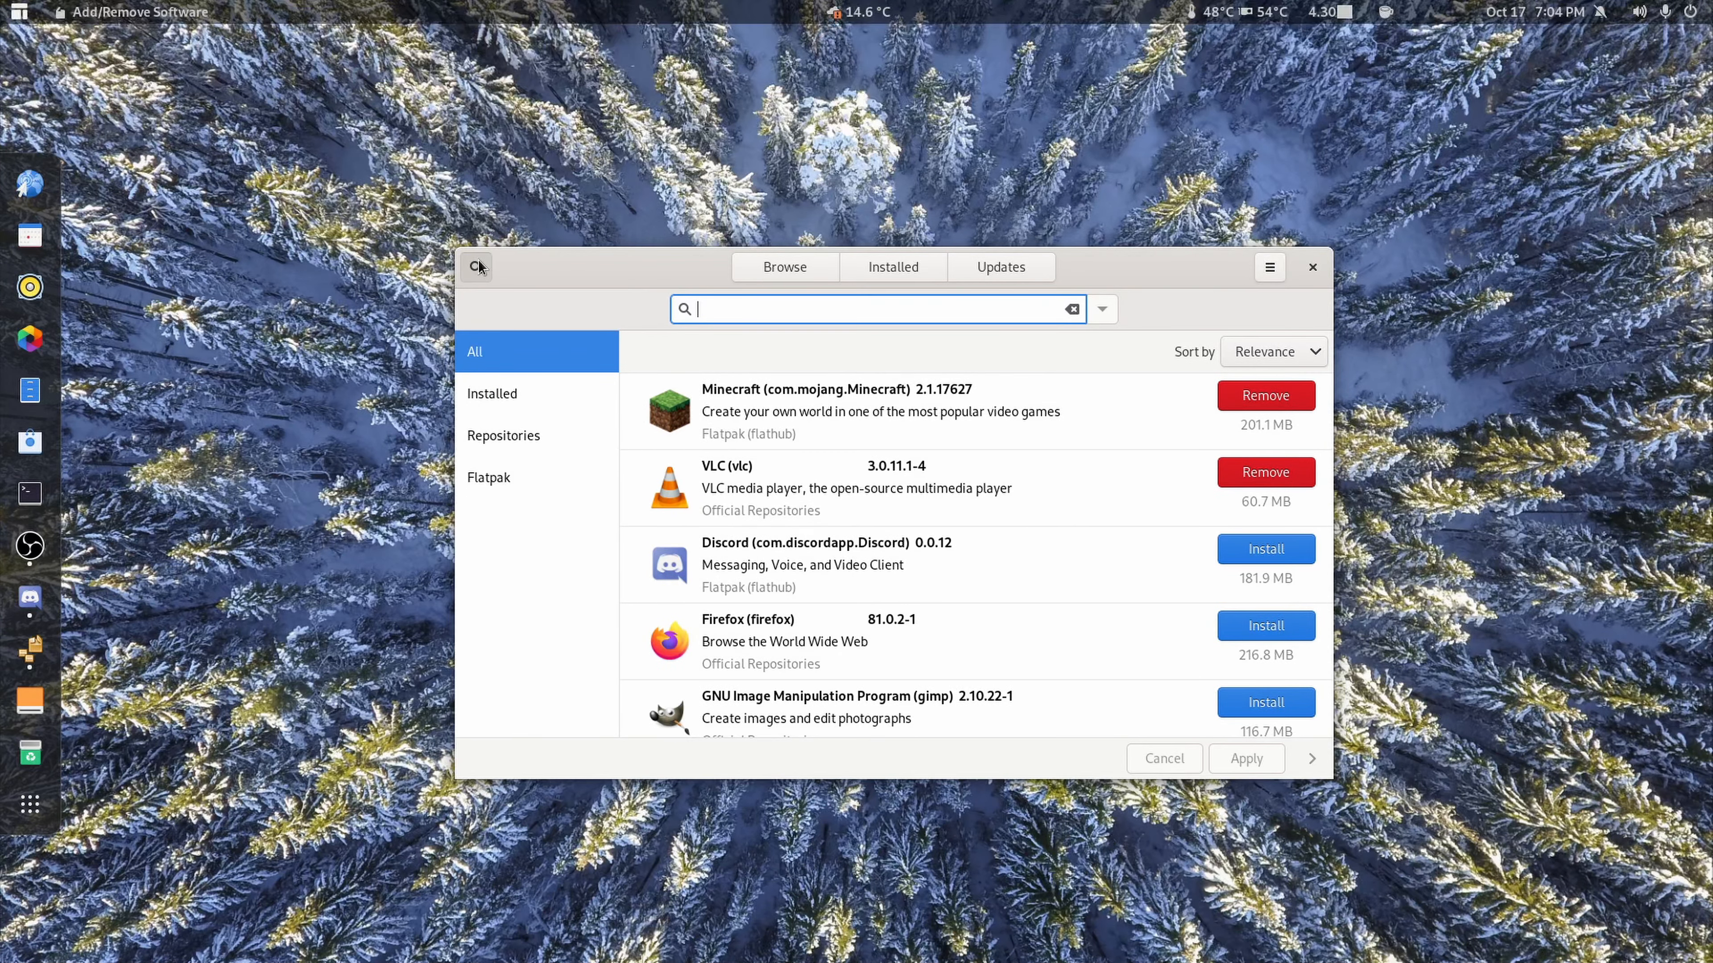
text(tweak tool)
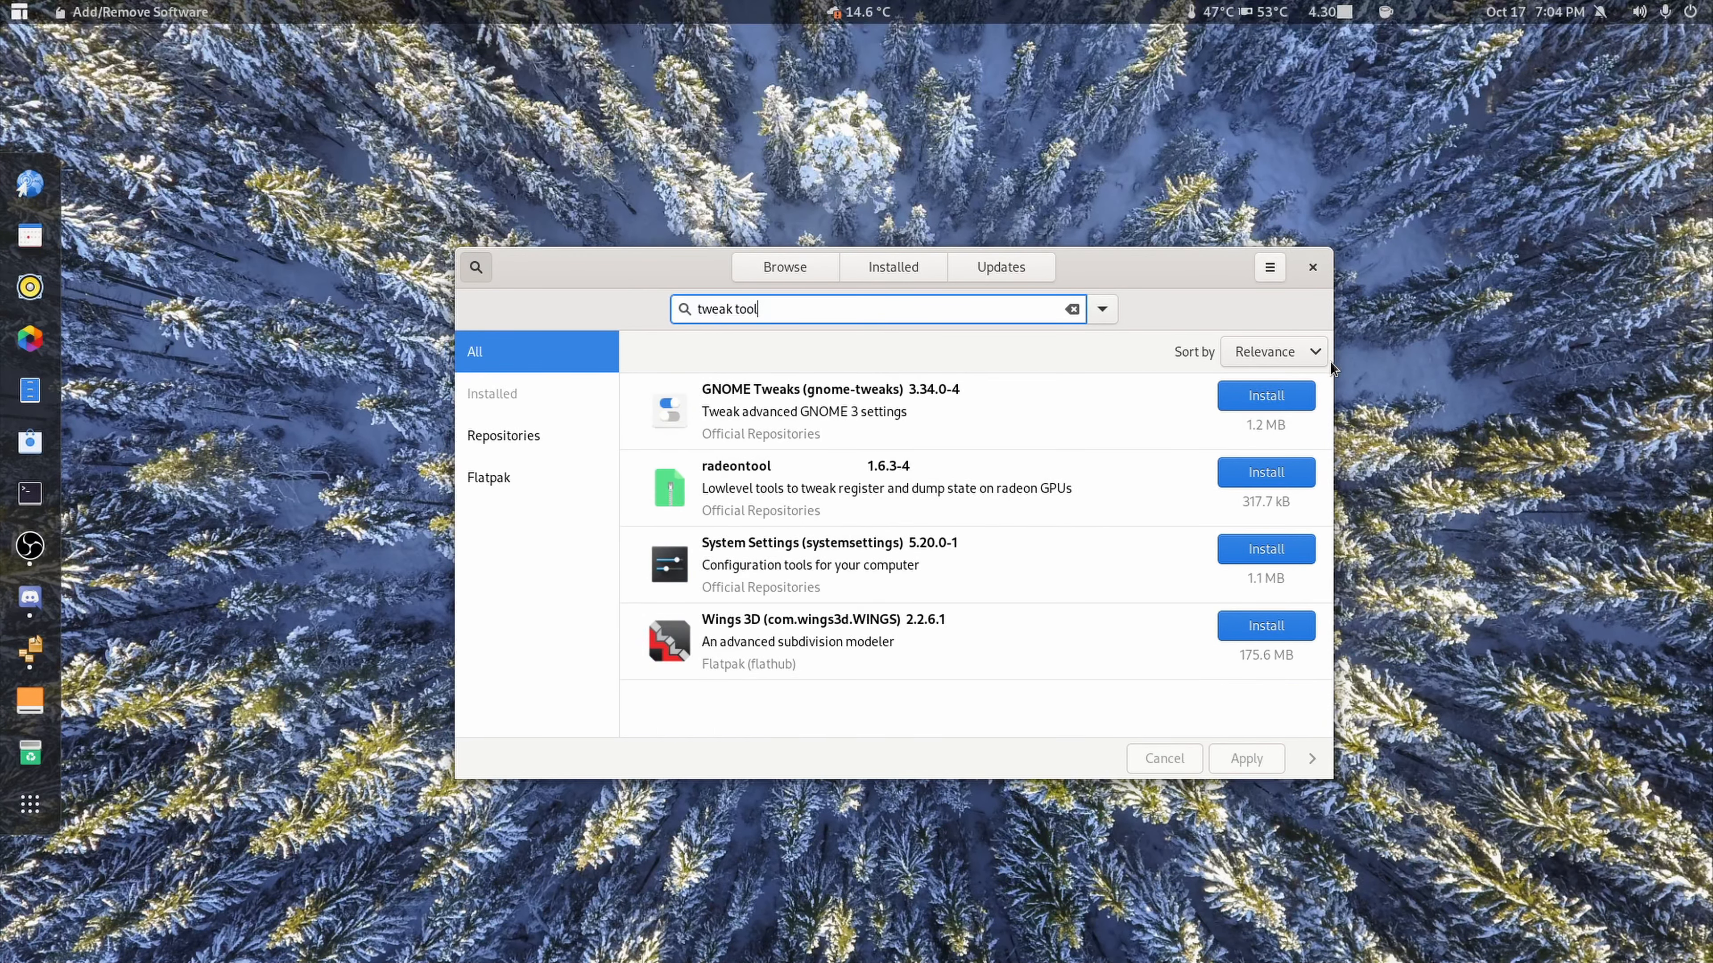
Step: Install the GNOME Tweaks package from the official repositories and approve the transaction
click(1266, 396)
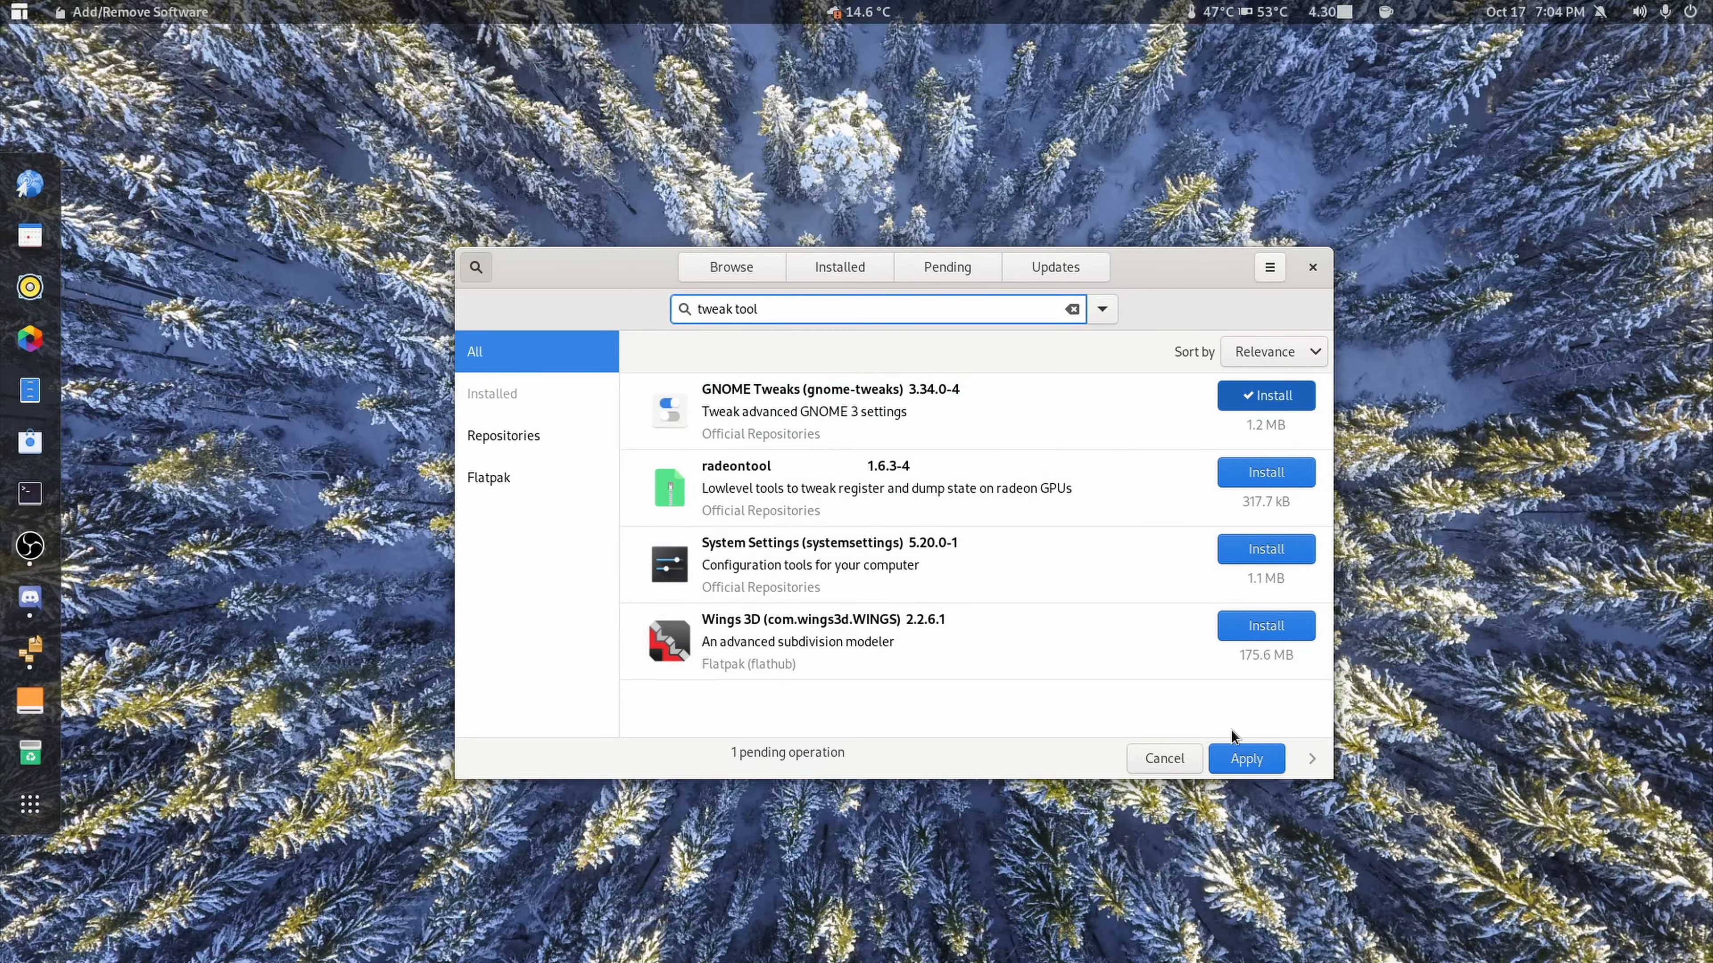
click(1251, 773)
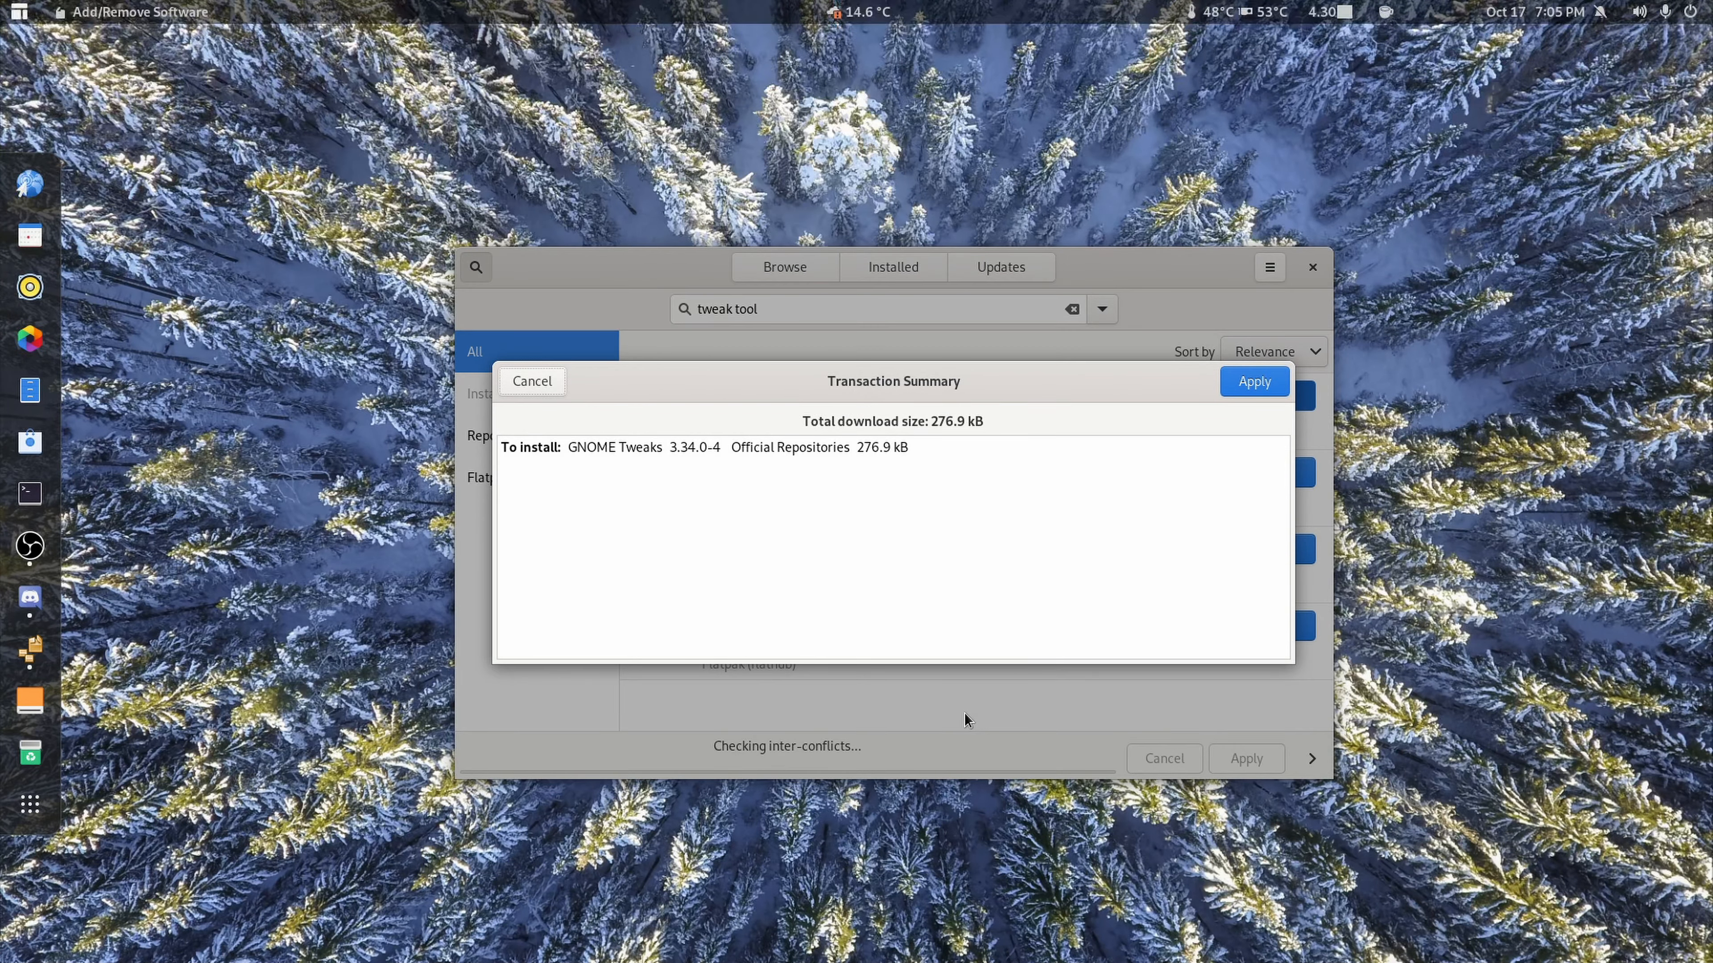
click(1251, 390)
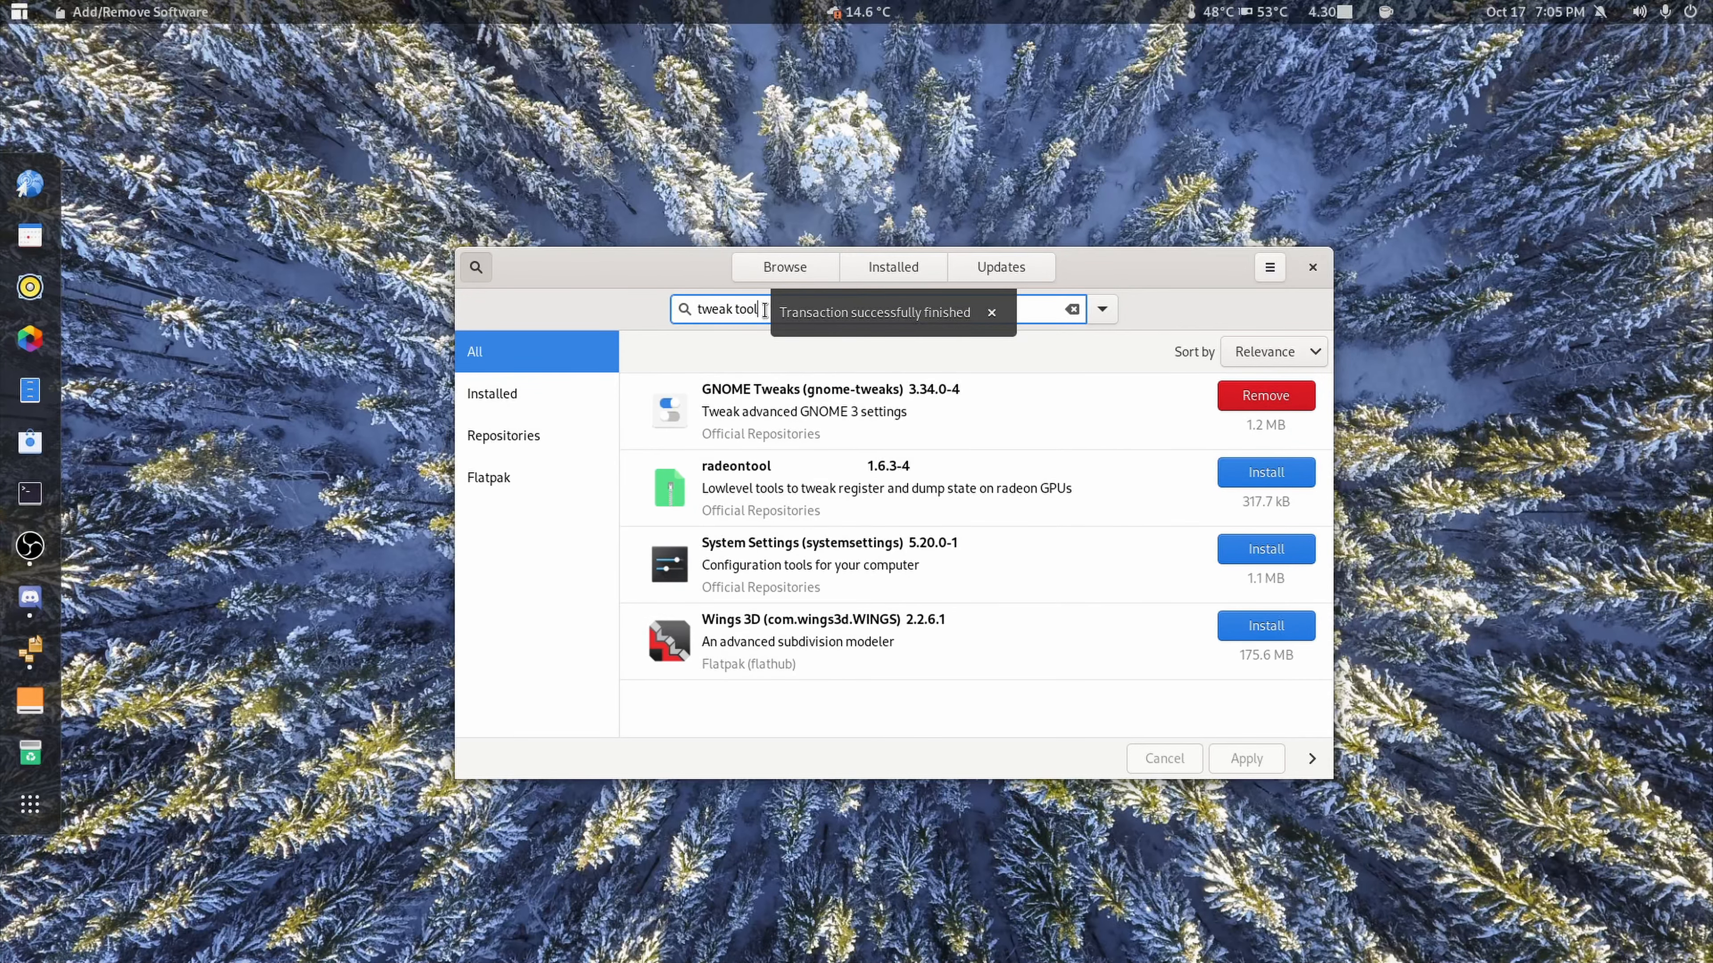
Step: Search for "gnome extension" and install the Flatpak version of Extensions (org.gnome.Extensions)
drag(764, 310, 614, 306)
text(gnome exte)
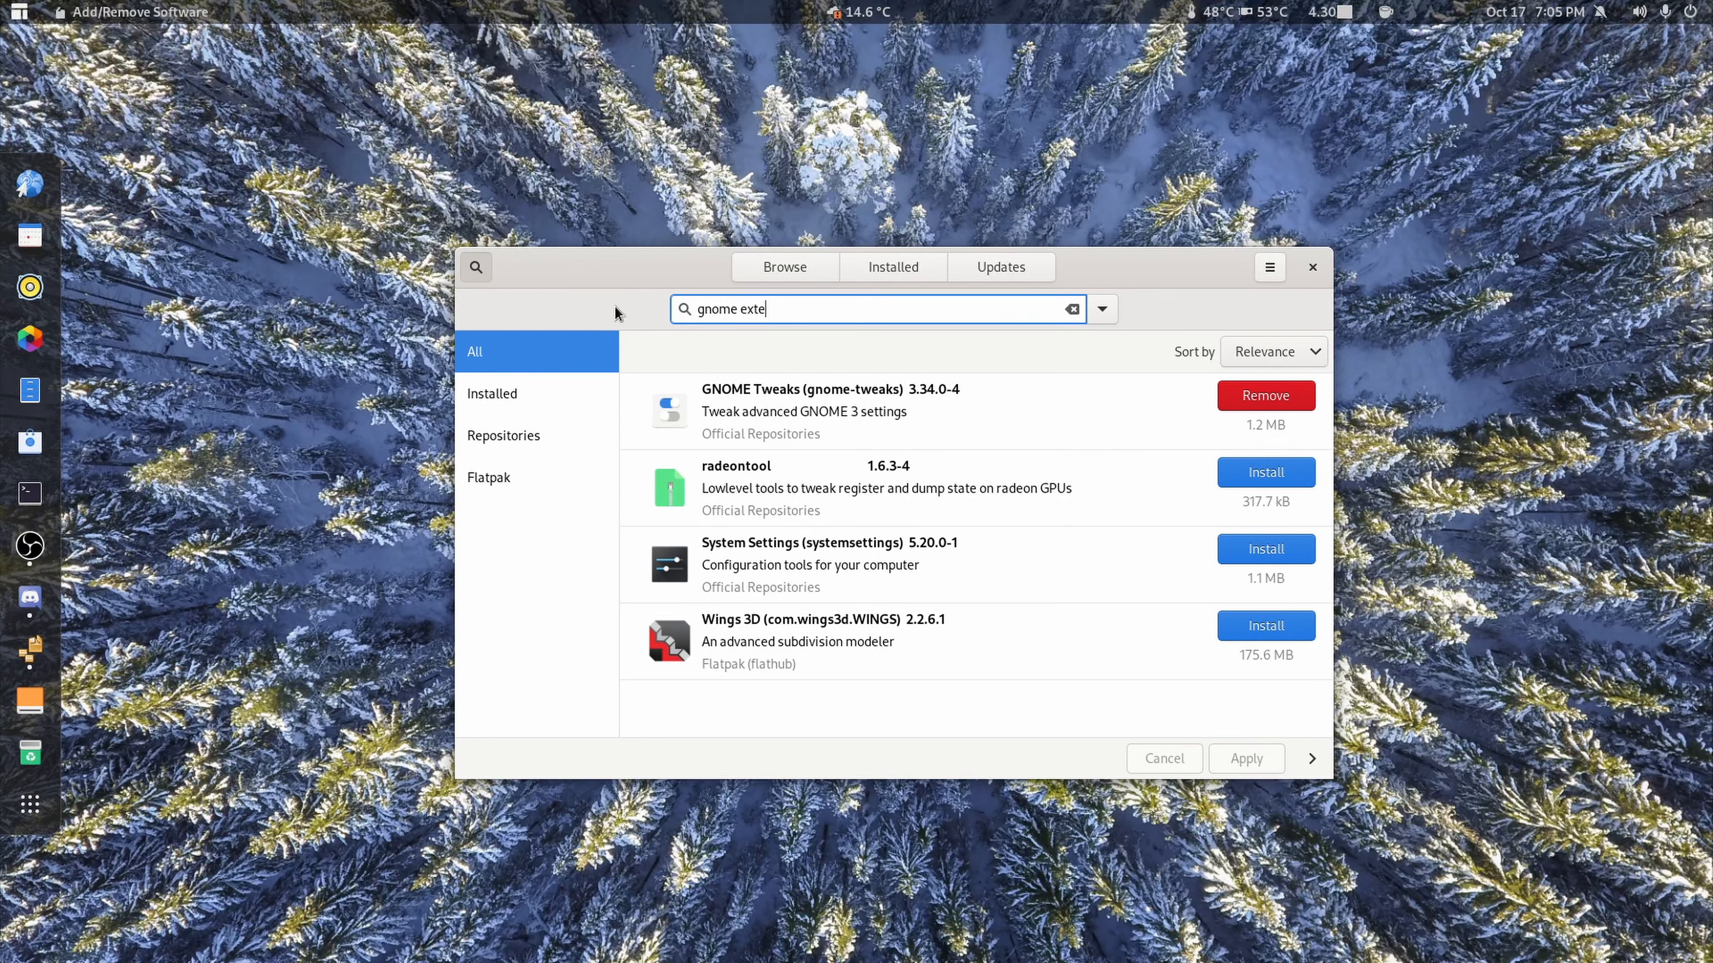
text(nsion)
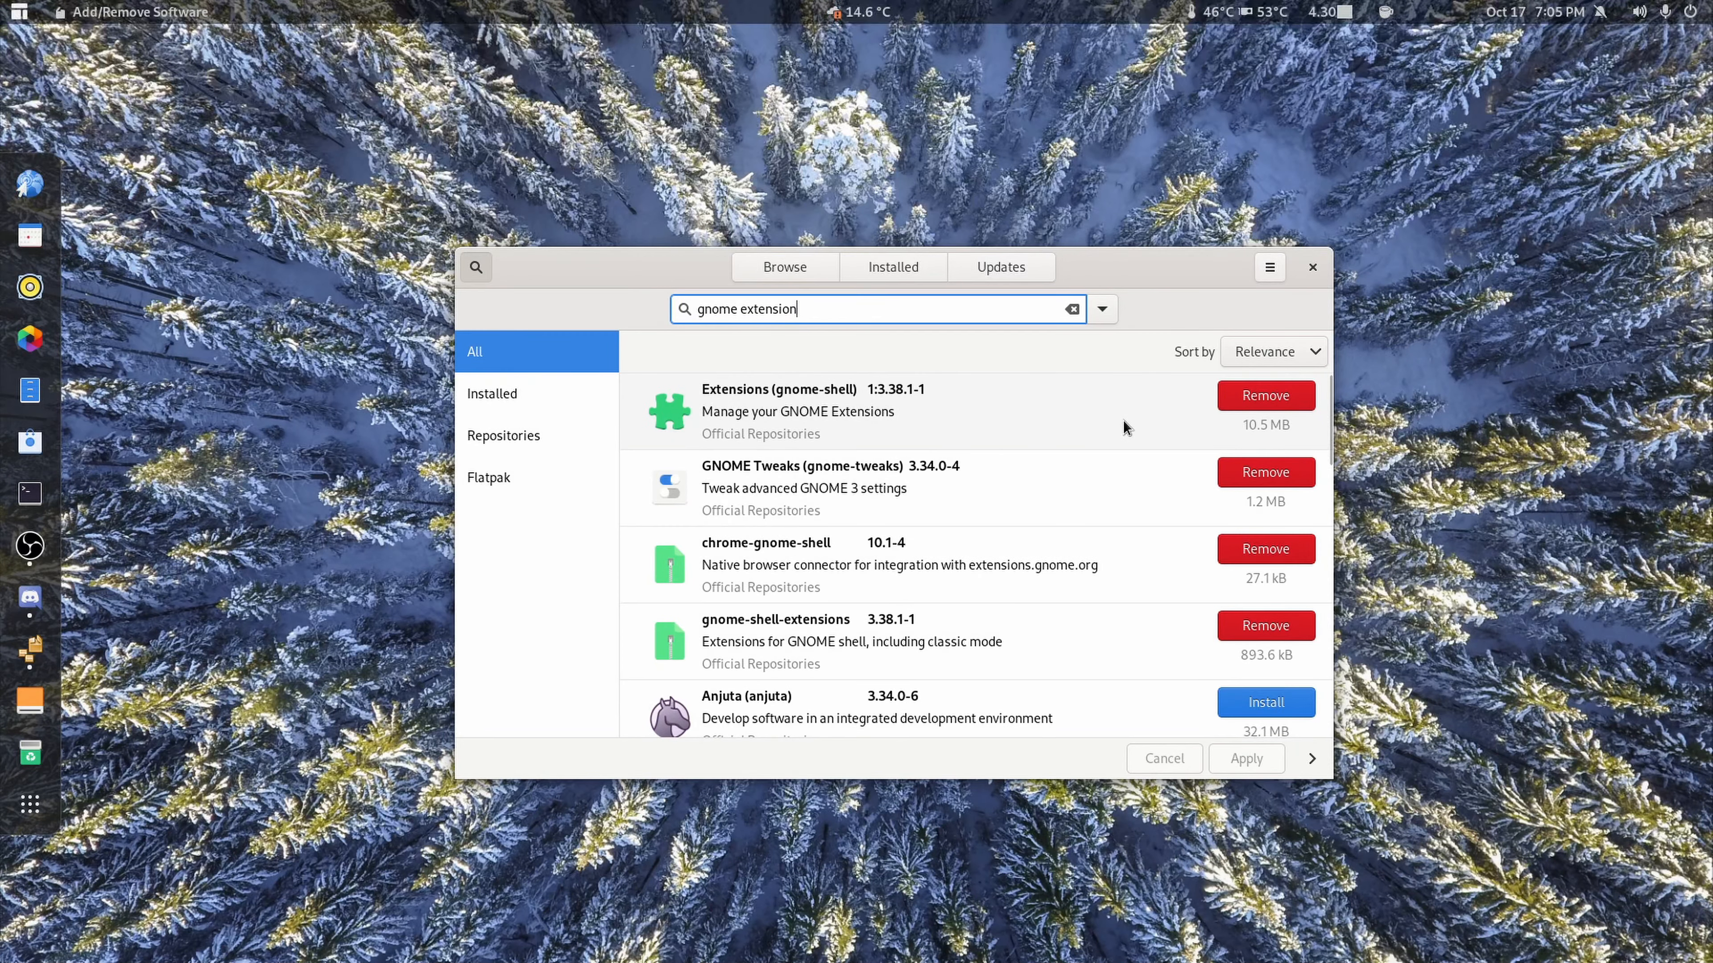
scroll(991, 499, down, 3)
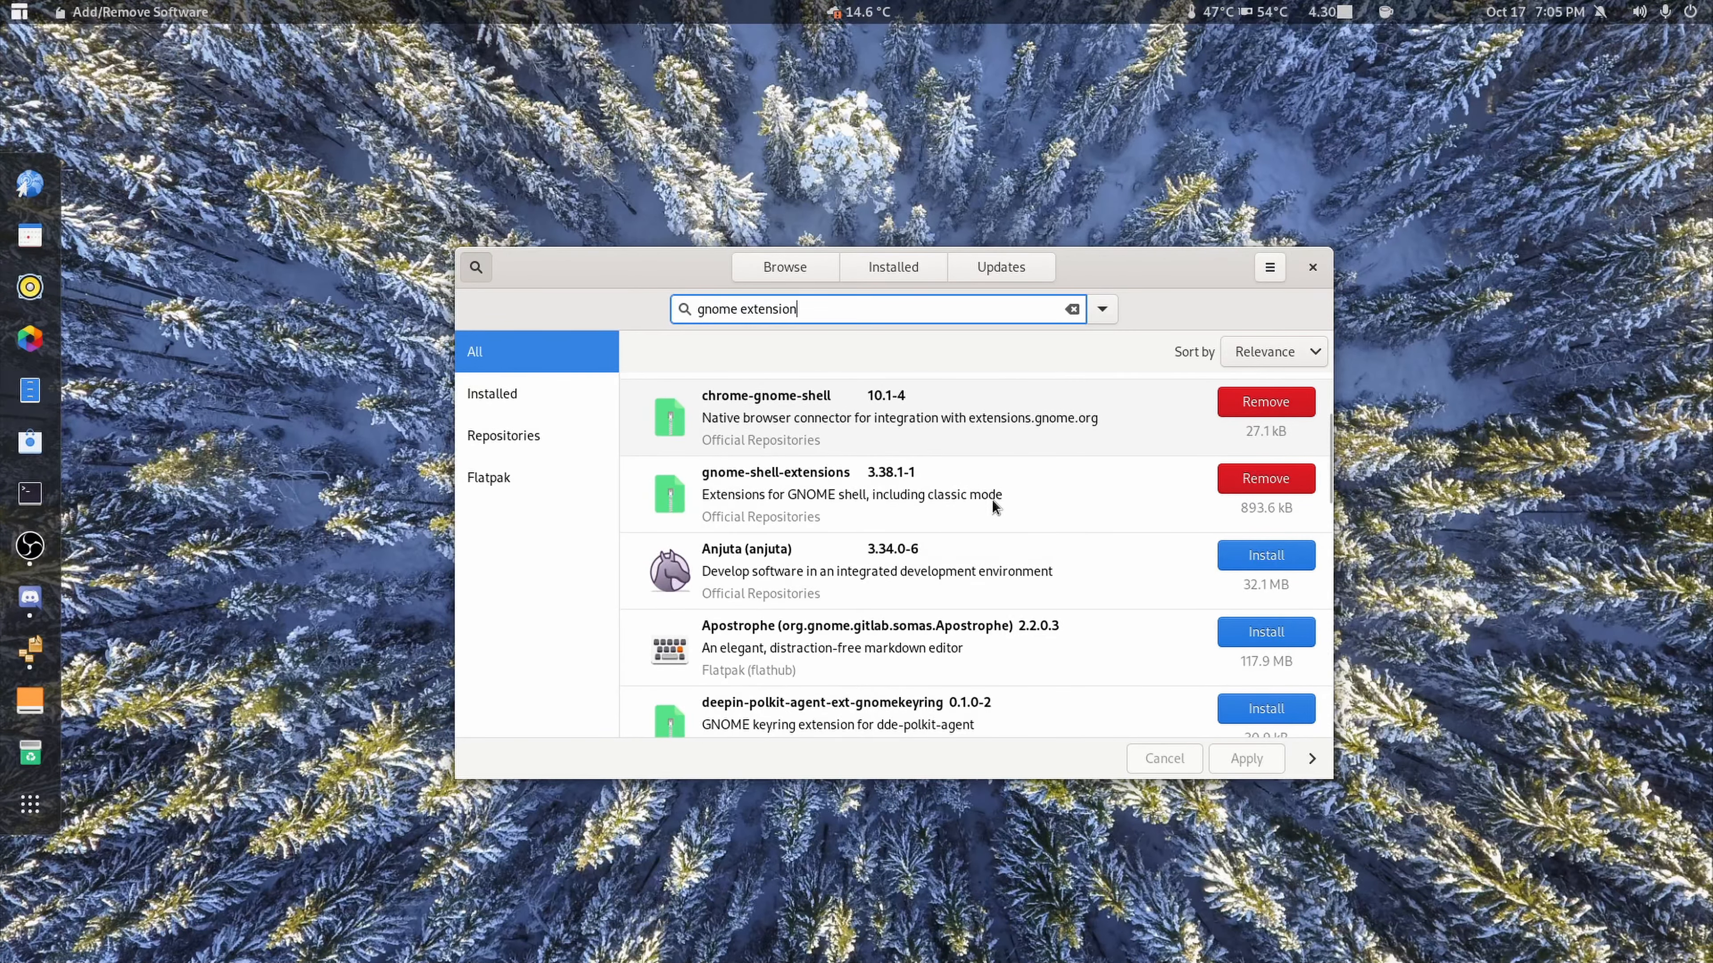
scroll(993, 501, down, 5)
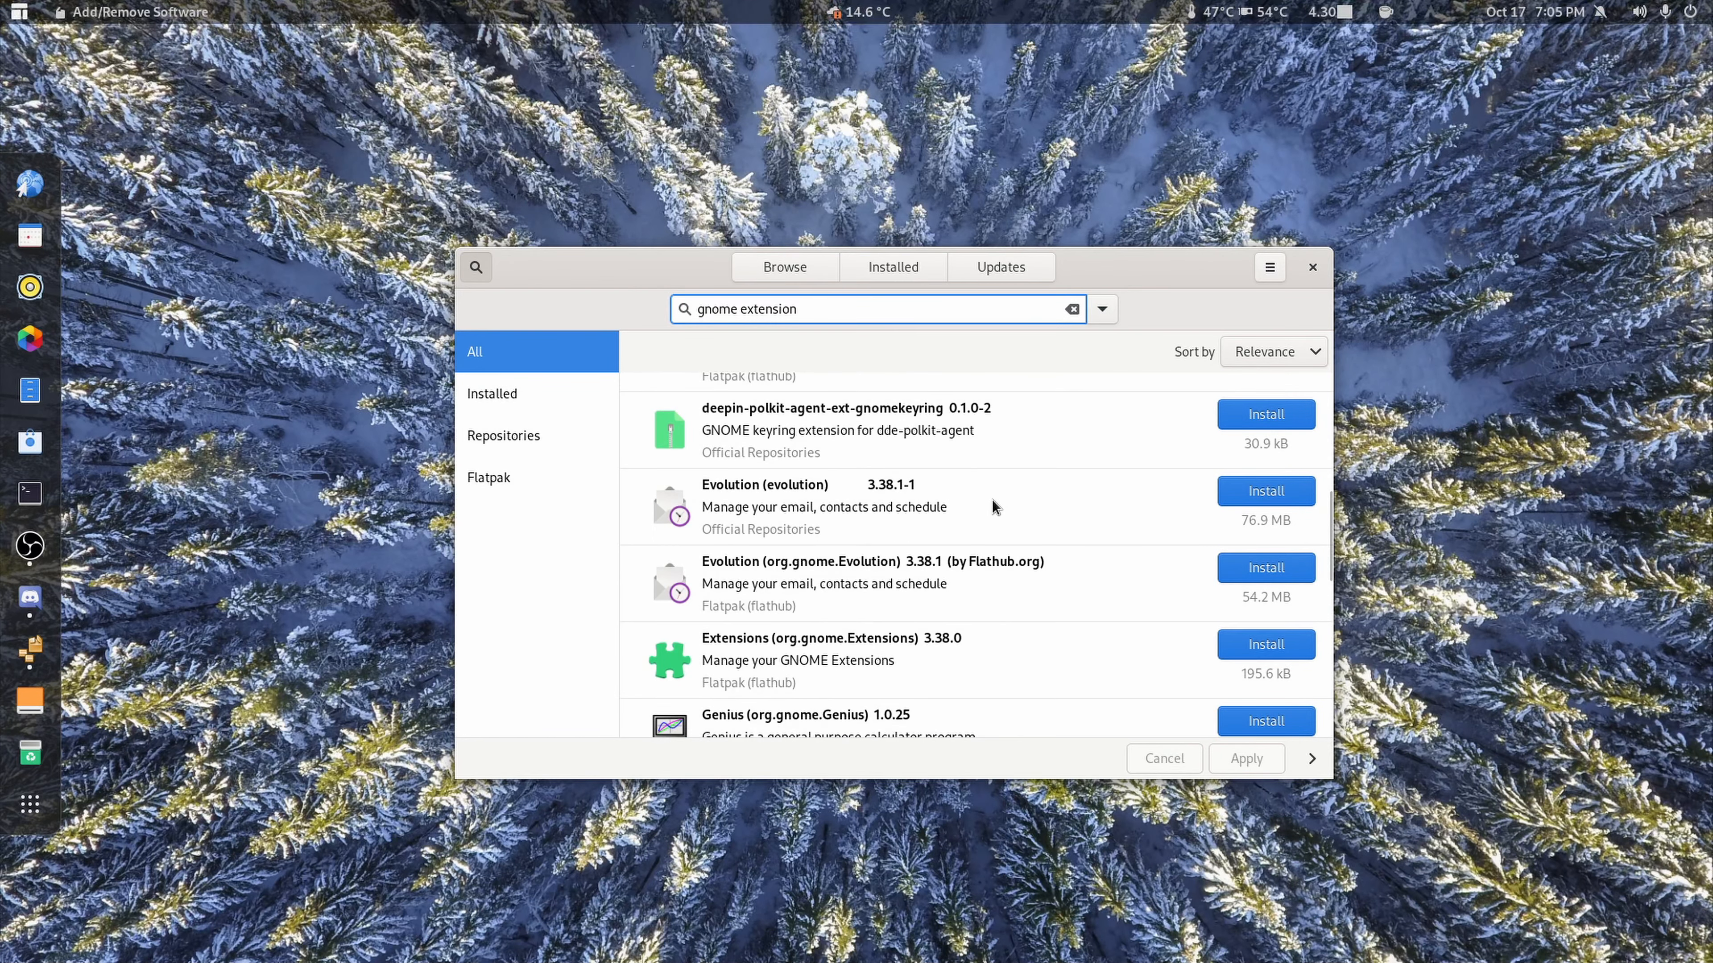
scroll(991, 503, down, 2)
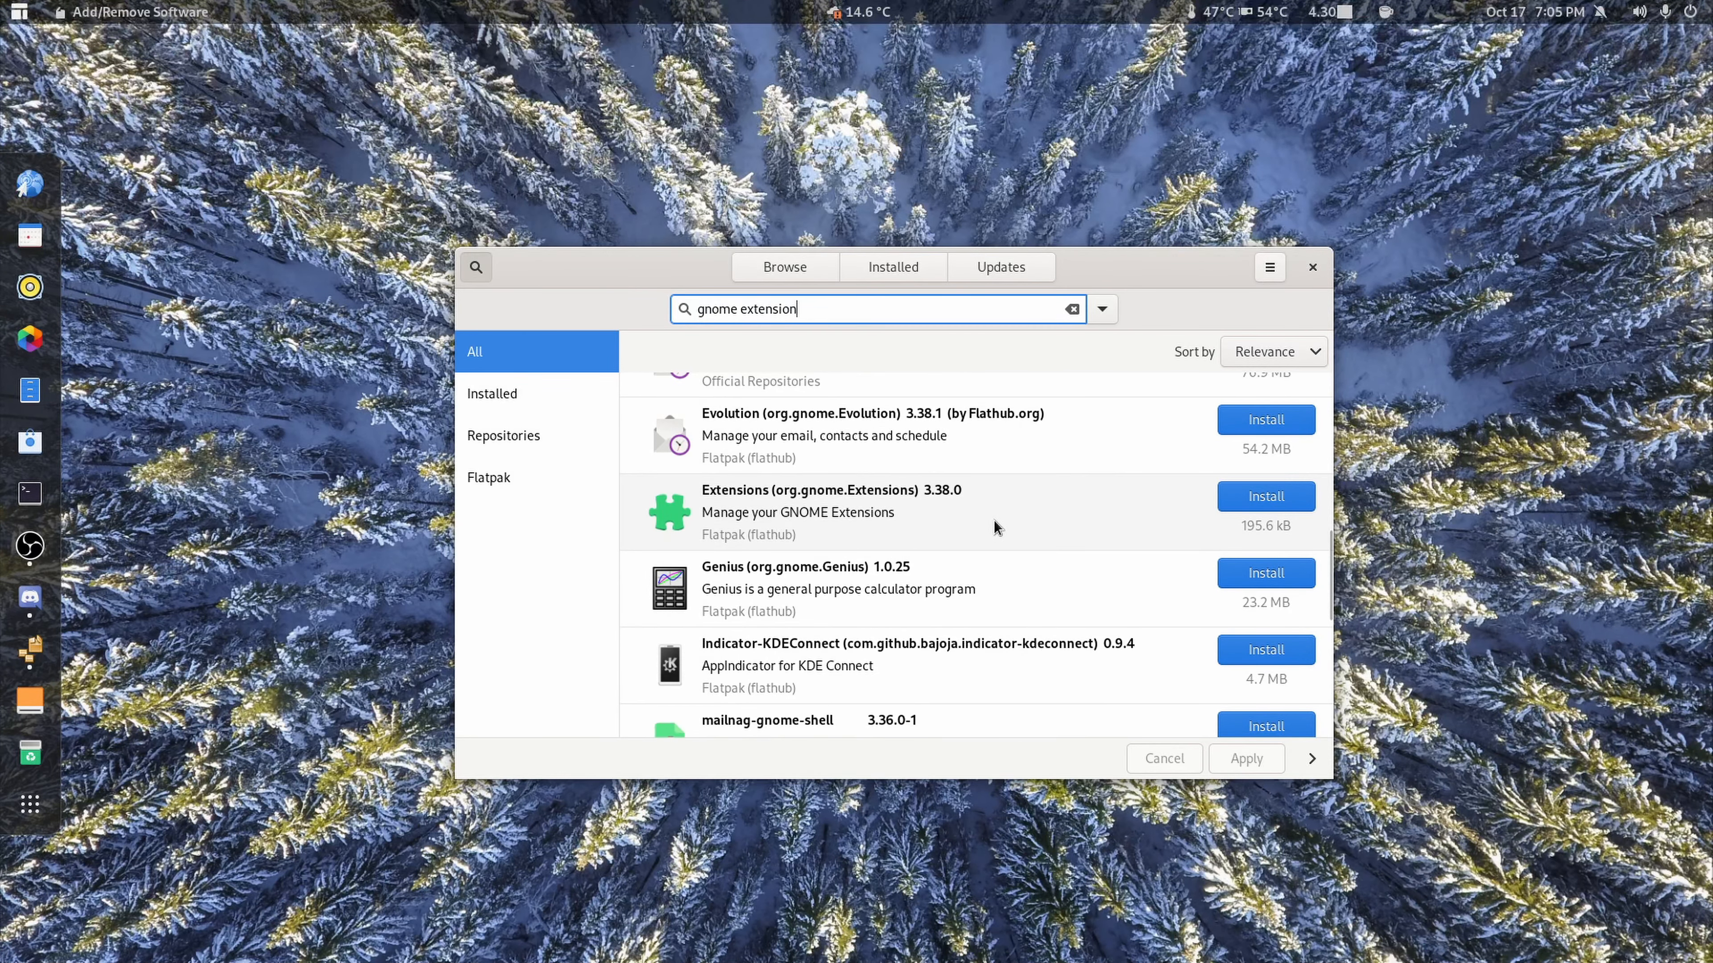
click(1261, 497)
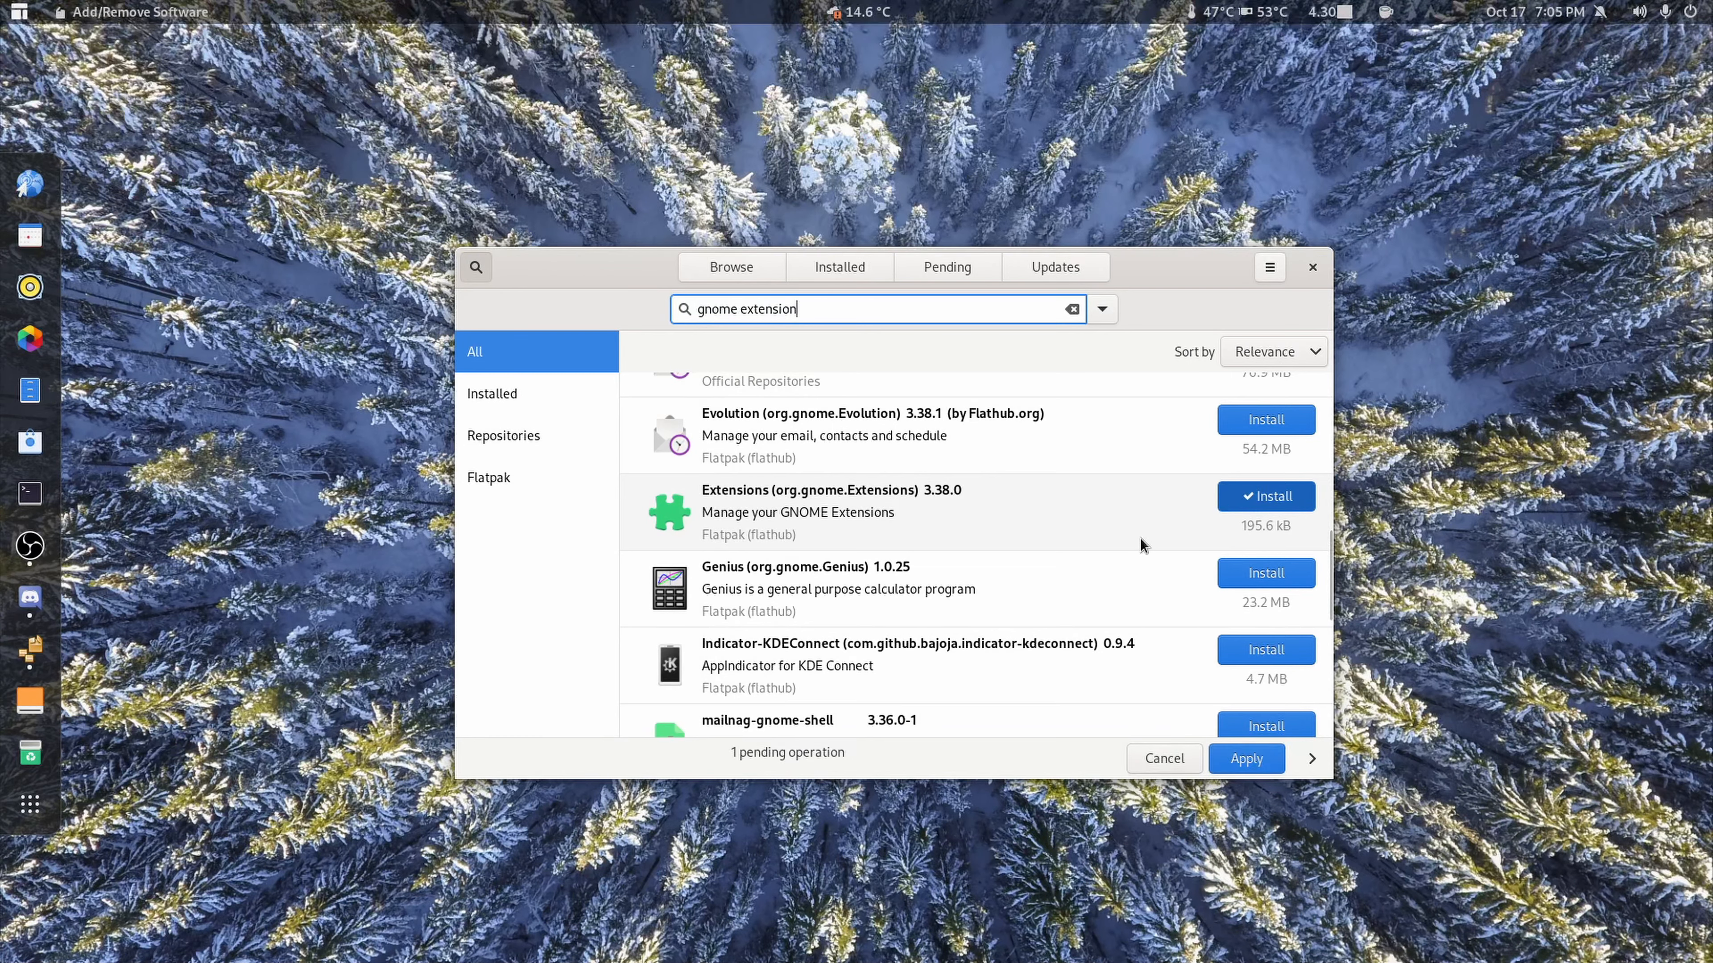
click(1246, 760)
click(1247, 398)
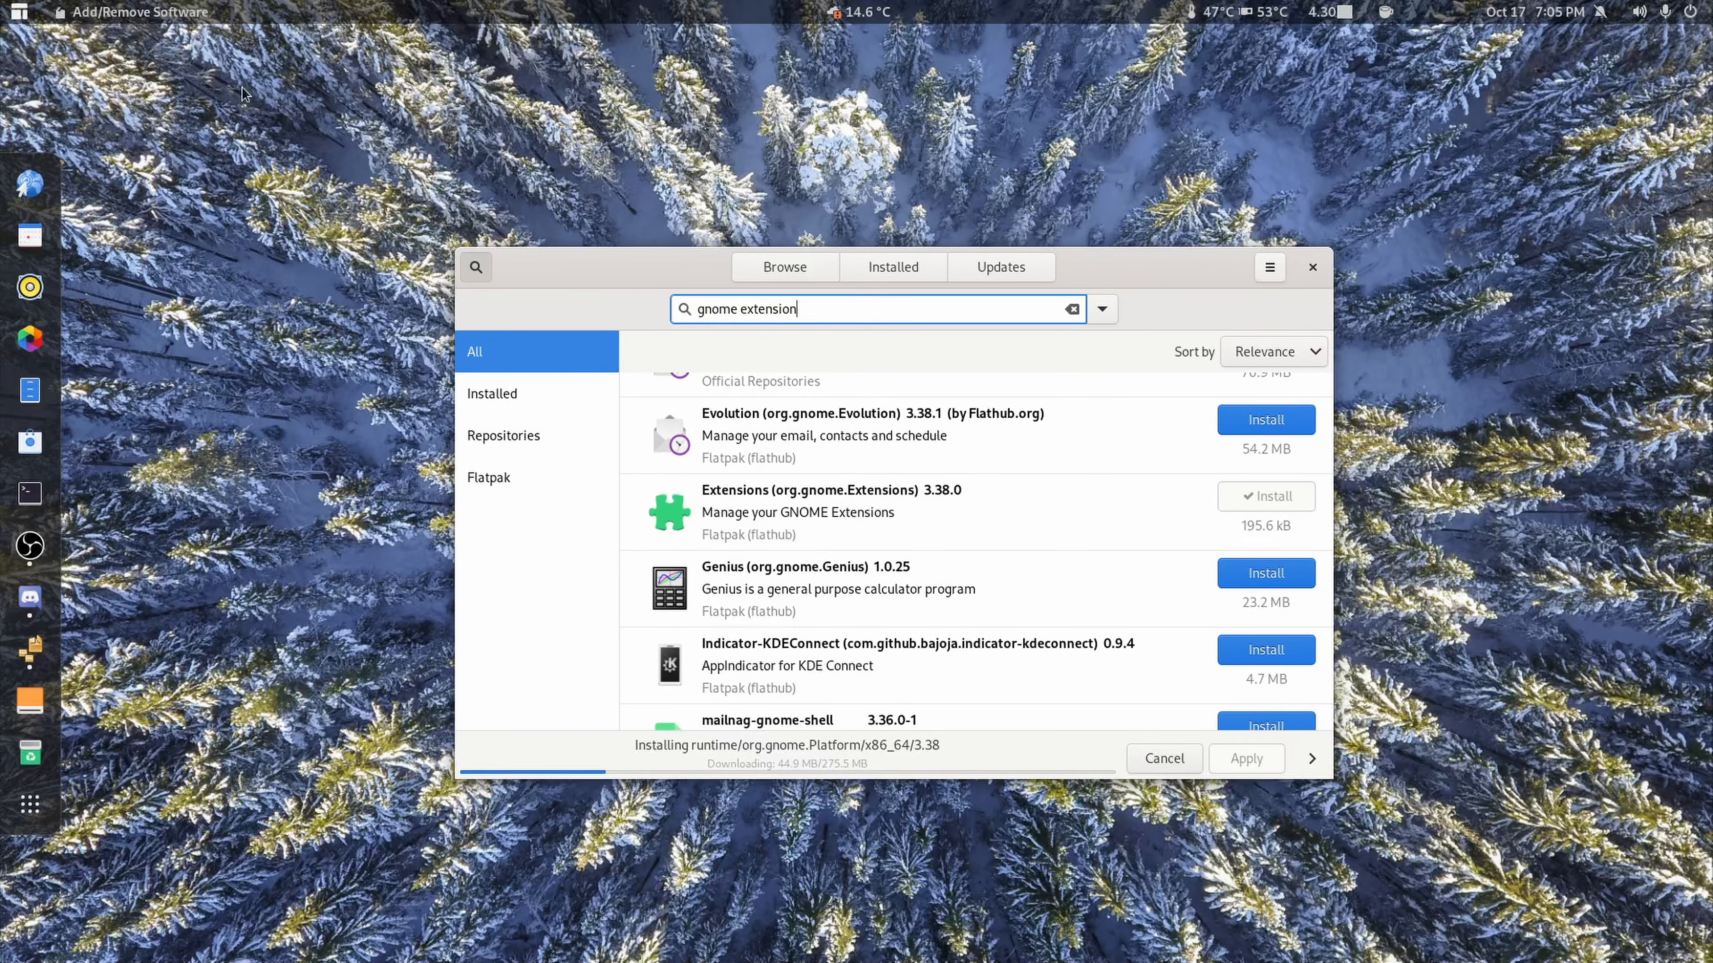
Step: Switch to Tweaks and set the applications theme to Adwaita-dark, leaving the shell theme at its default
click(10, 19)
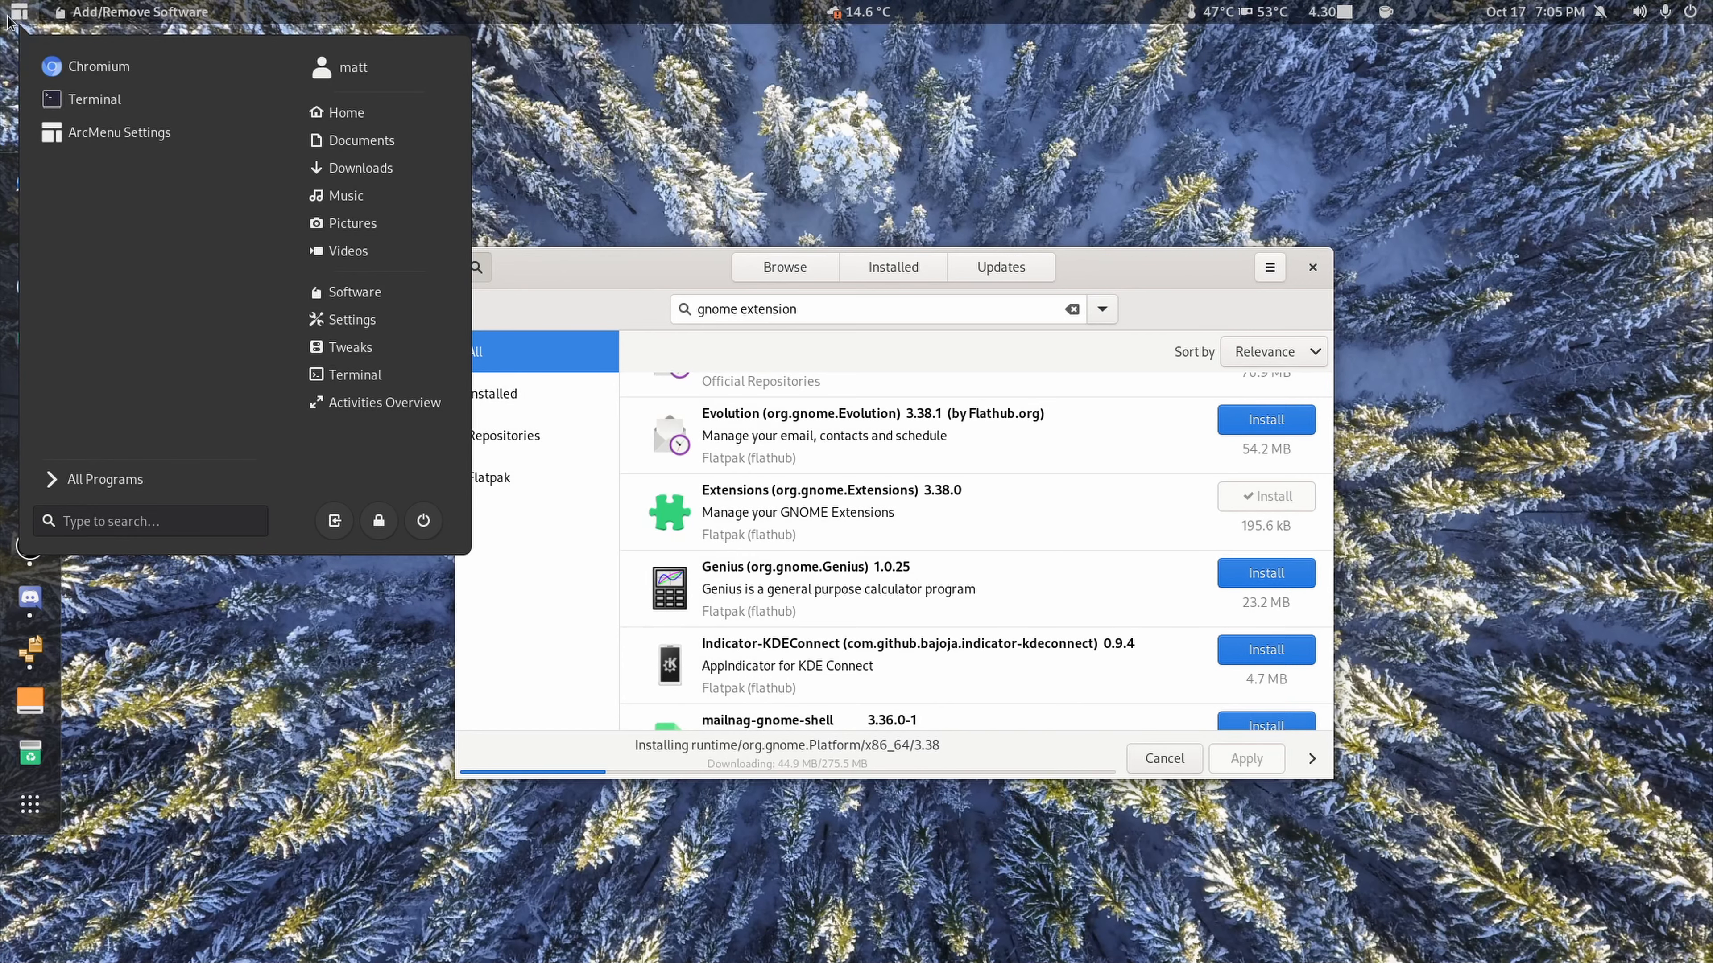
text(twe)
key(Return)
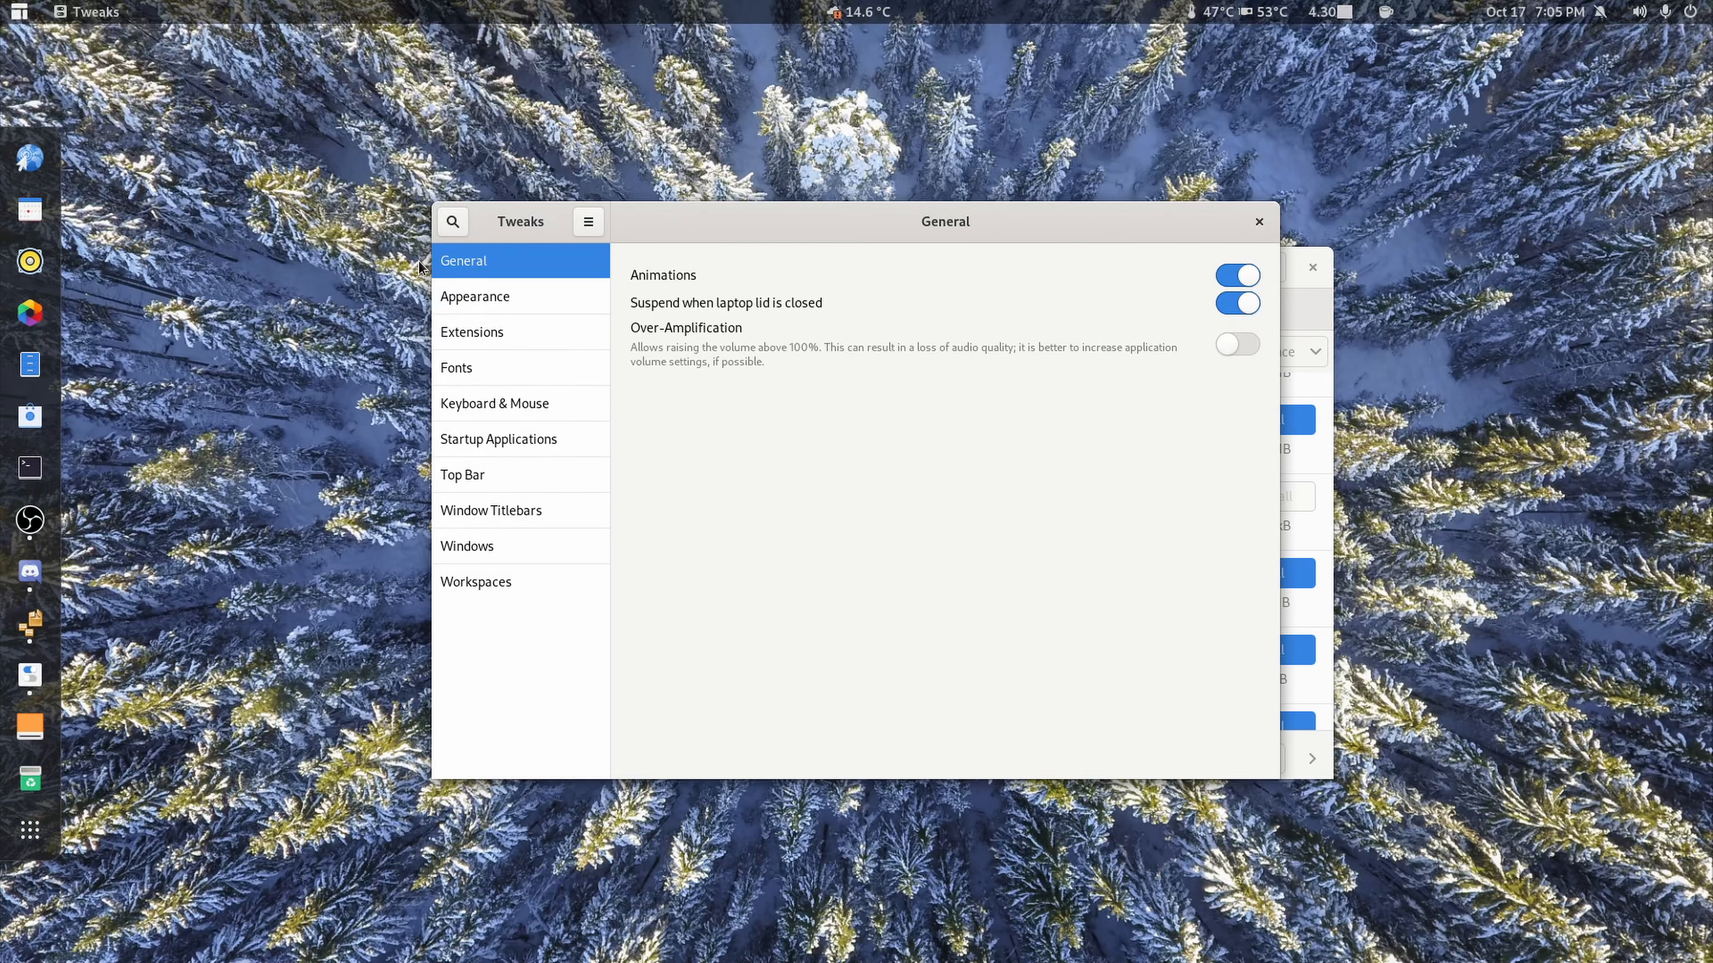
drag(816, 232, 814, 203)
click(479, 270)
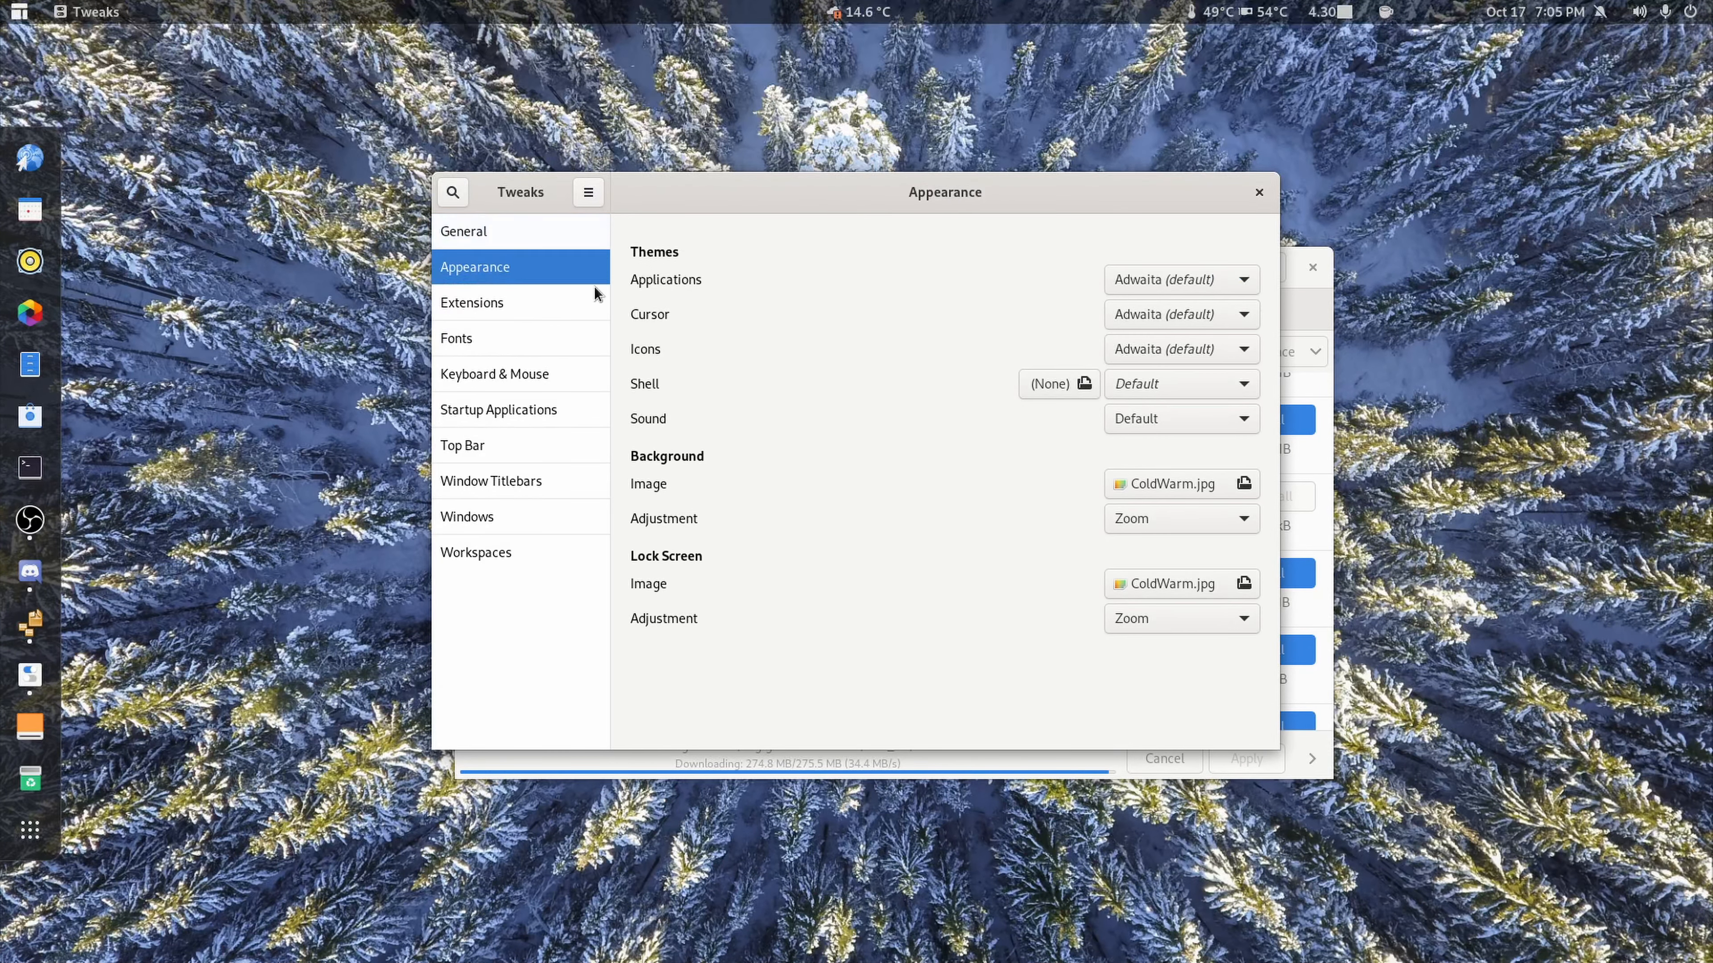
click(1181, 282)
click(1199, 305)
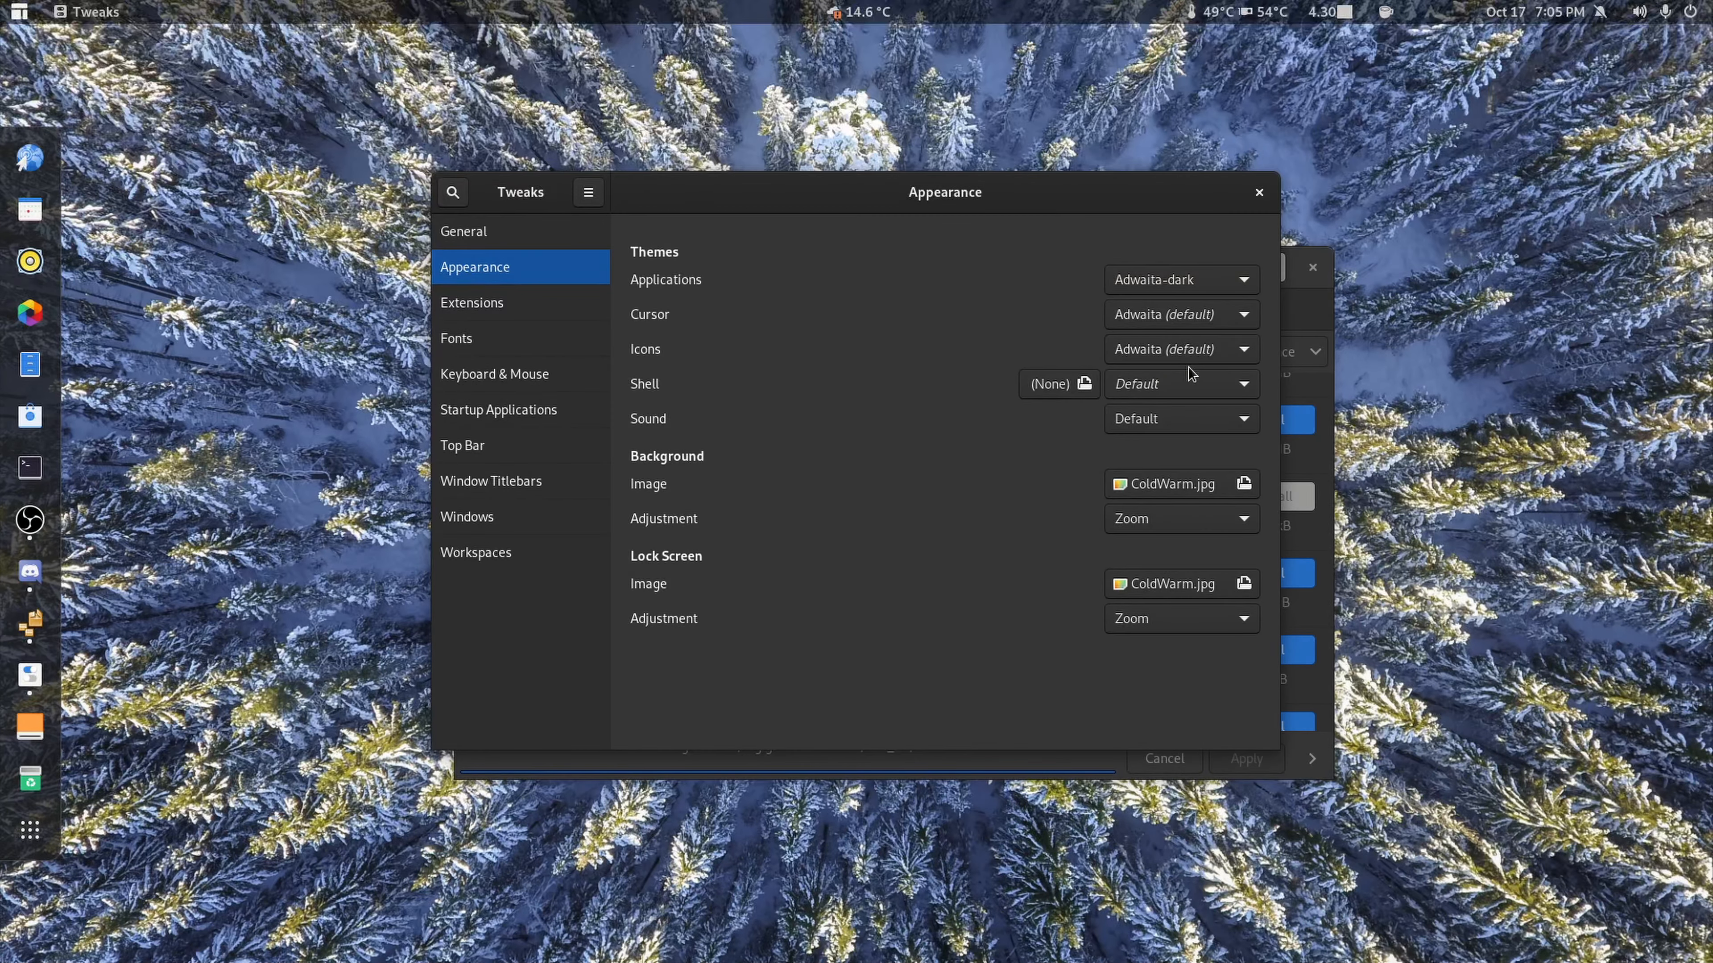
click(1182, 381)
click(1064, 413)
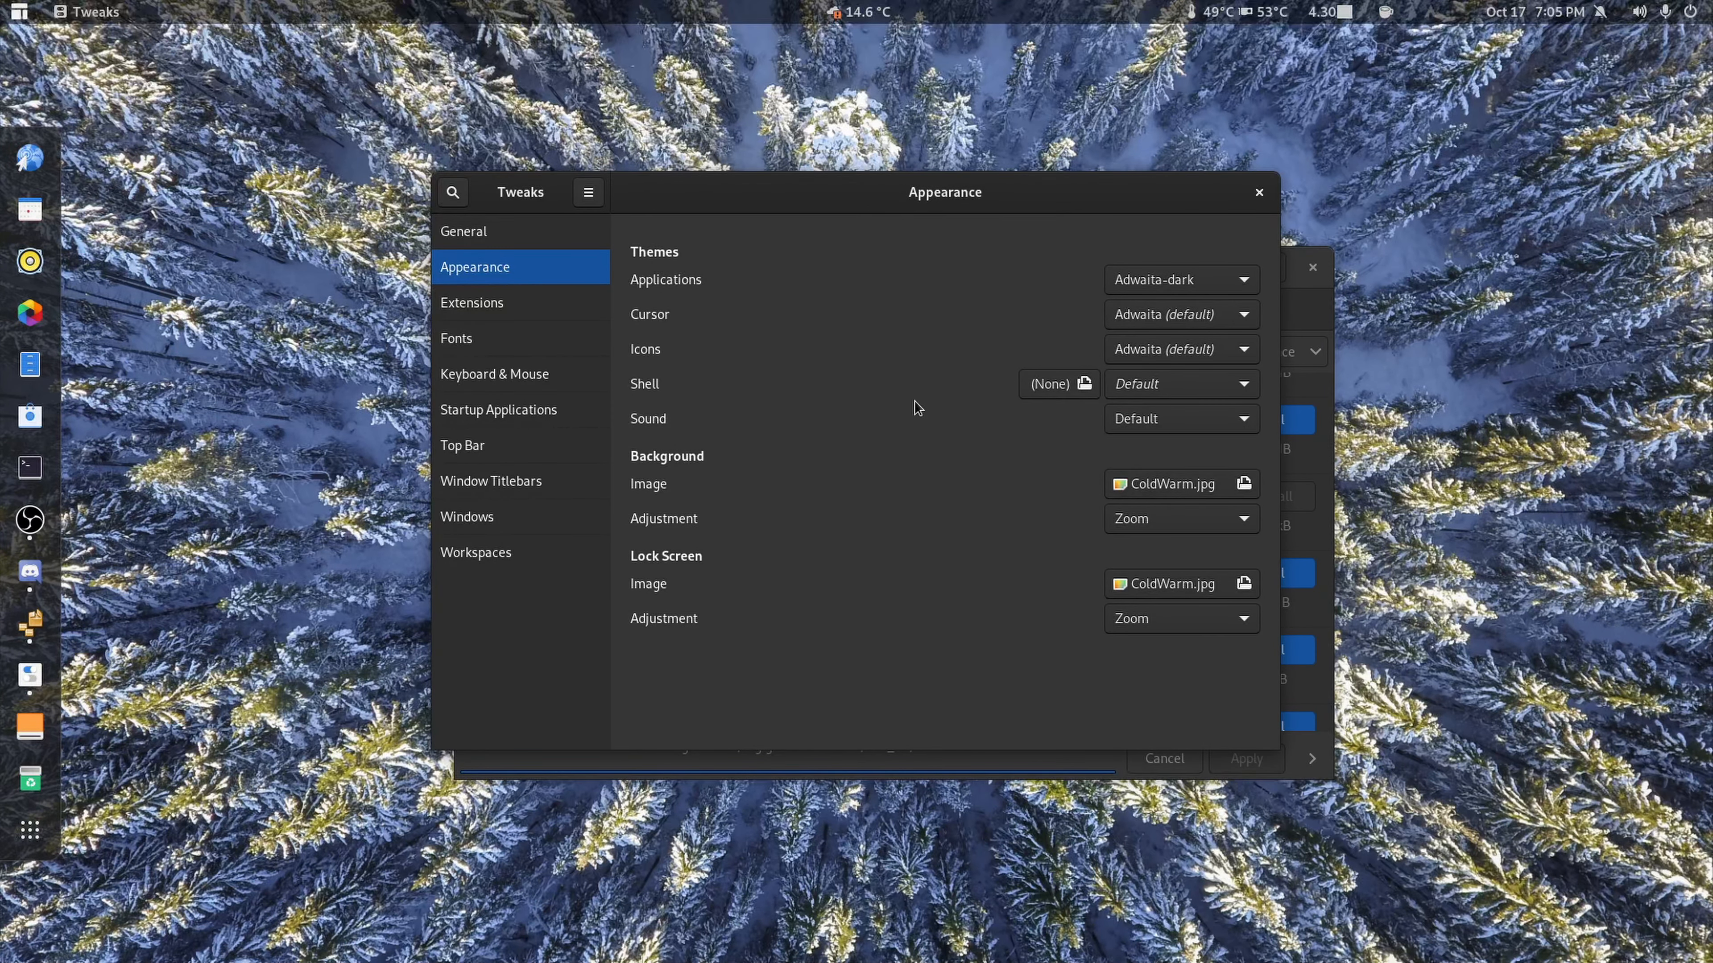
Step: In the Dash to Dock extension's settings, place the dock at the bottom of the screen and set its icon size limit to 32 px
click(529, 309)
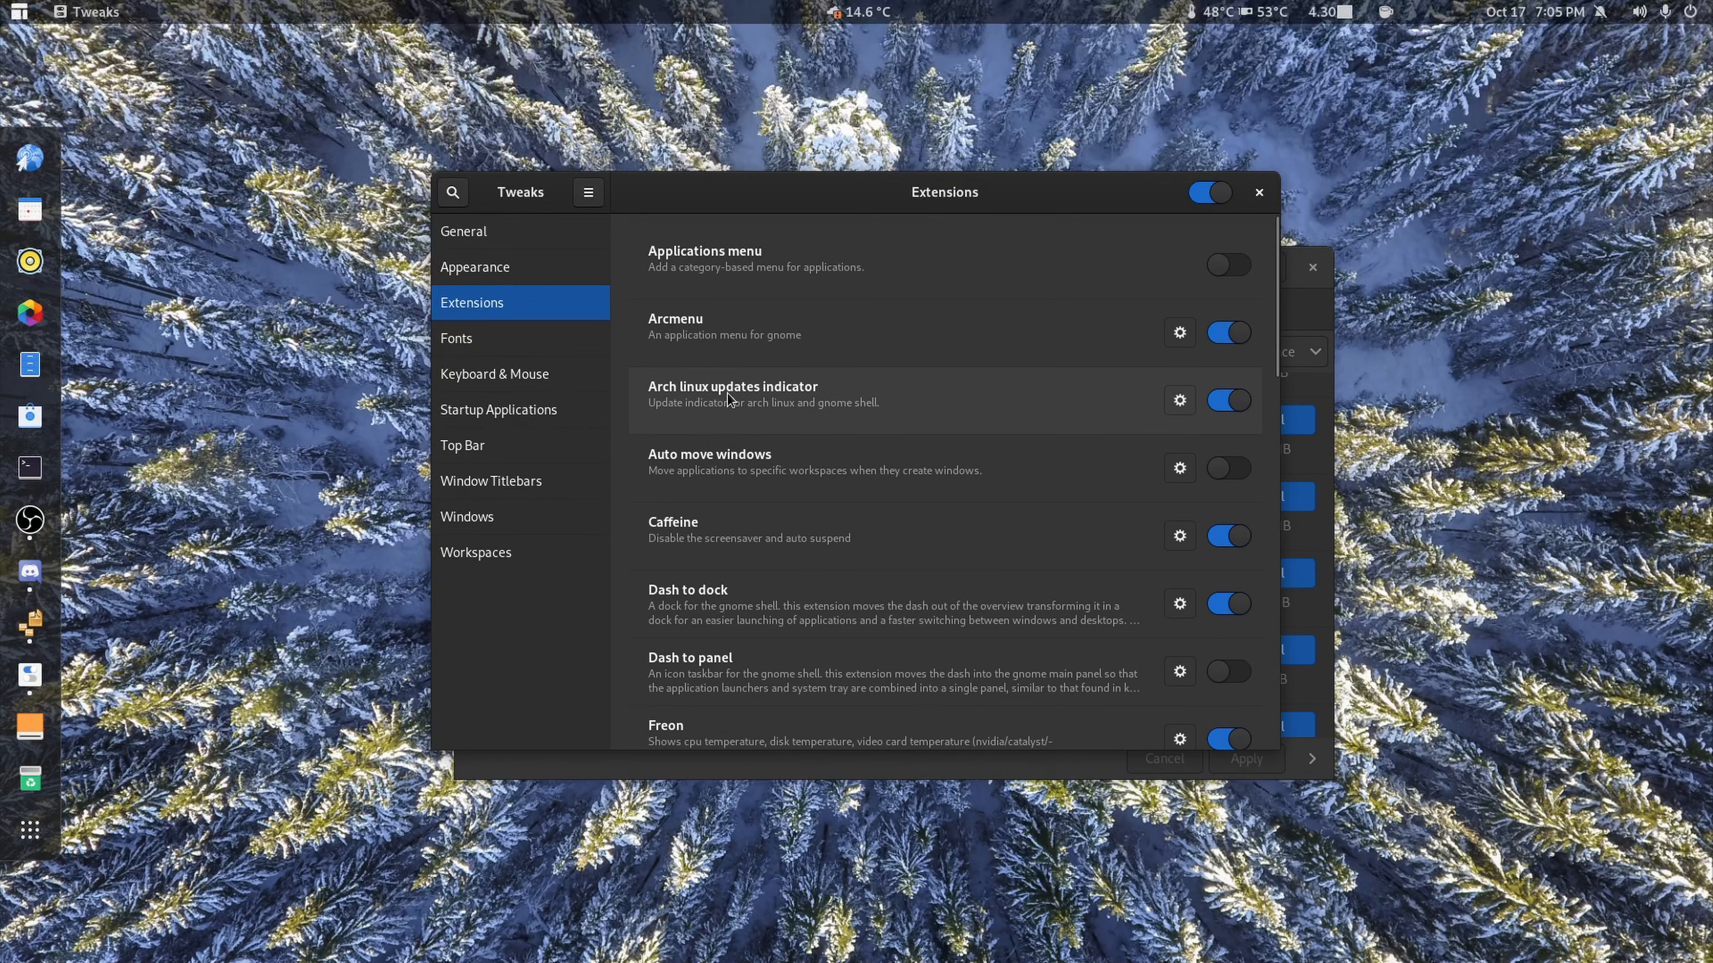
scroll(1135, 472, down, 3)
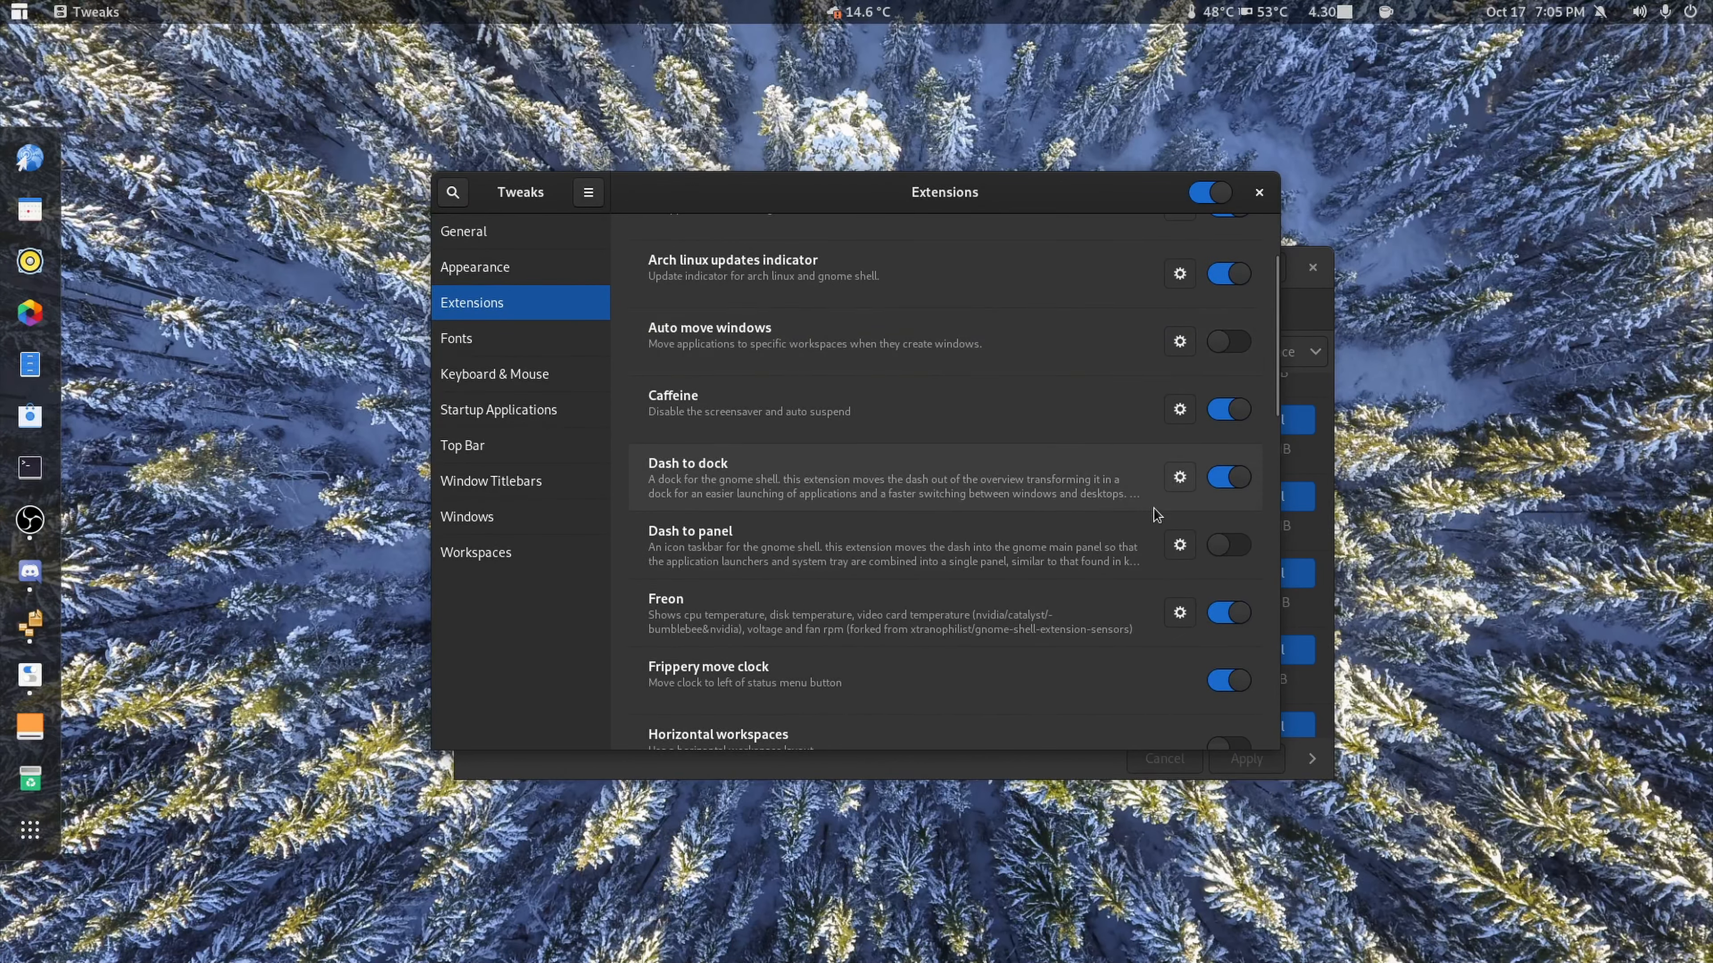
click(1179, 483)
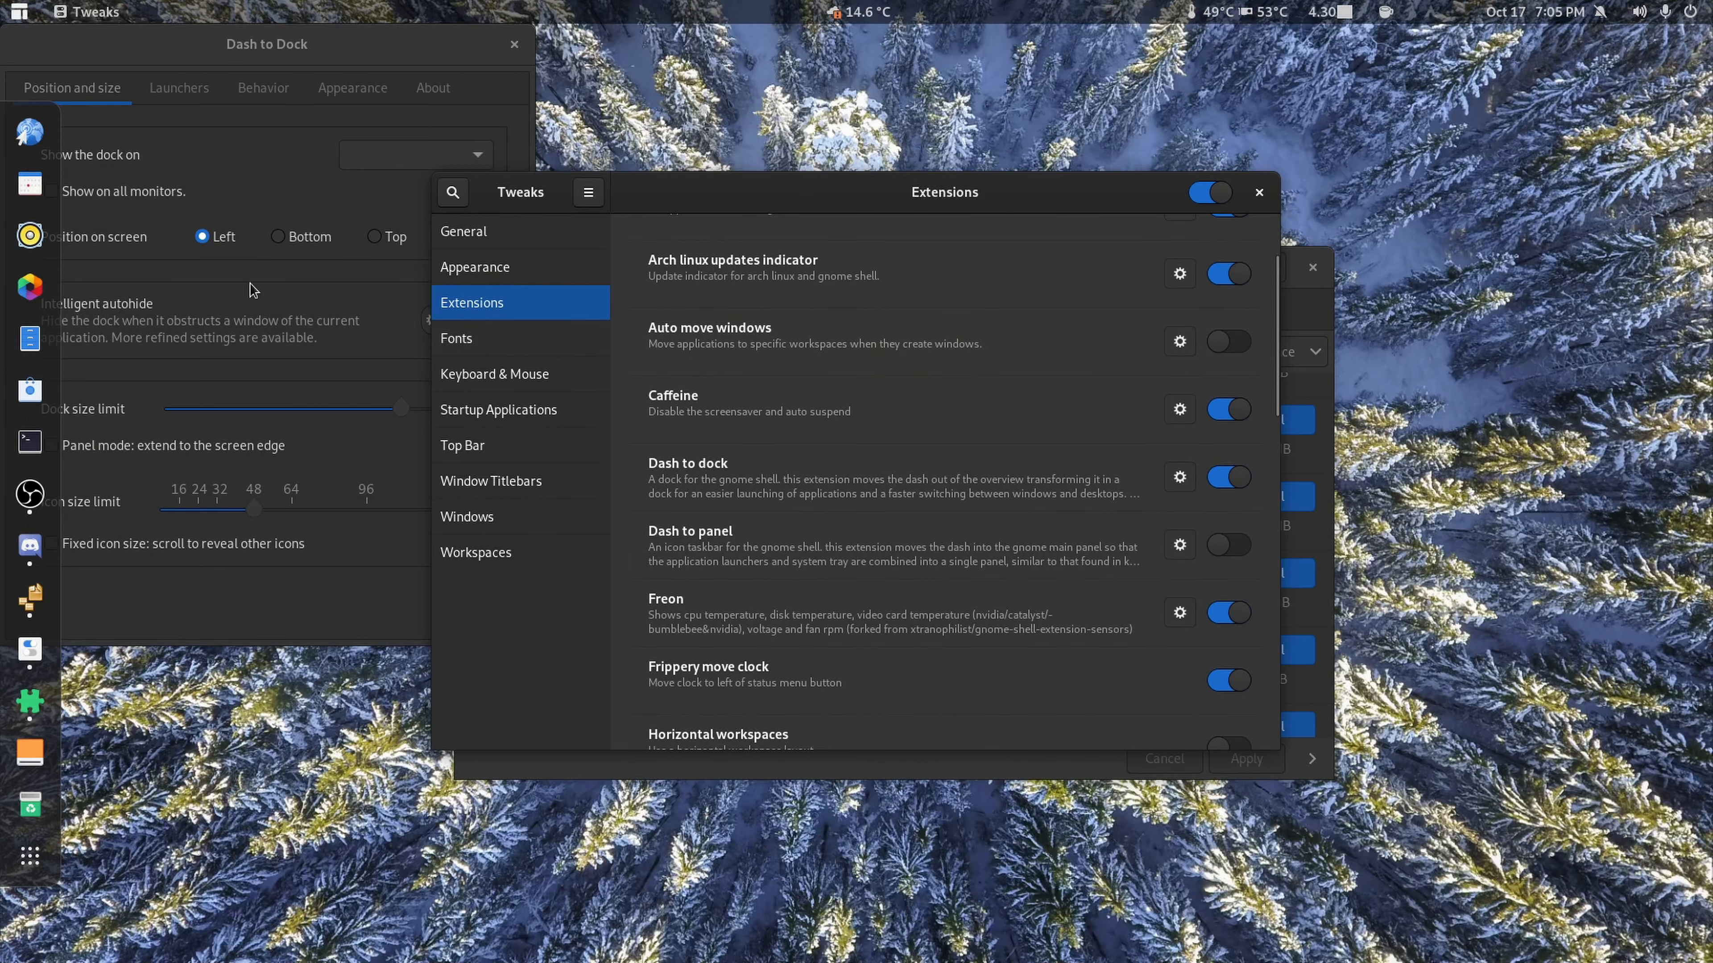
click(306, 245)
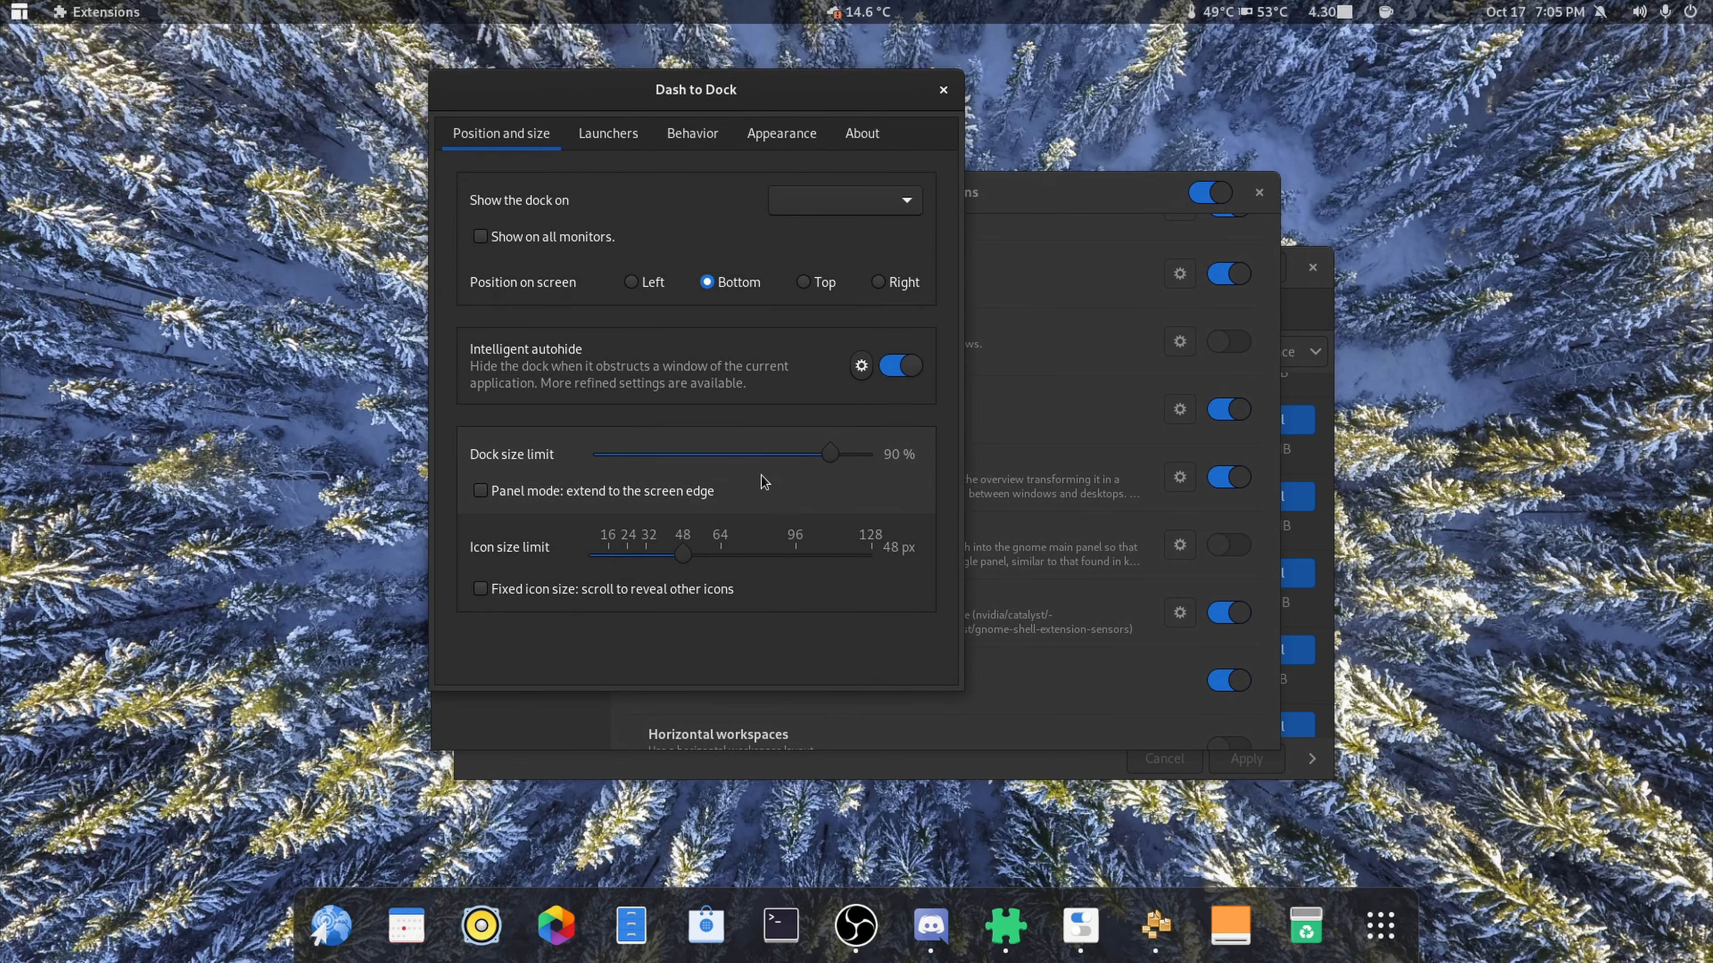
scroll(721, 548, down, 2)
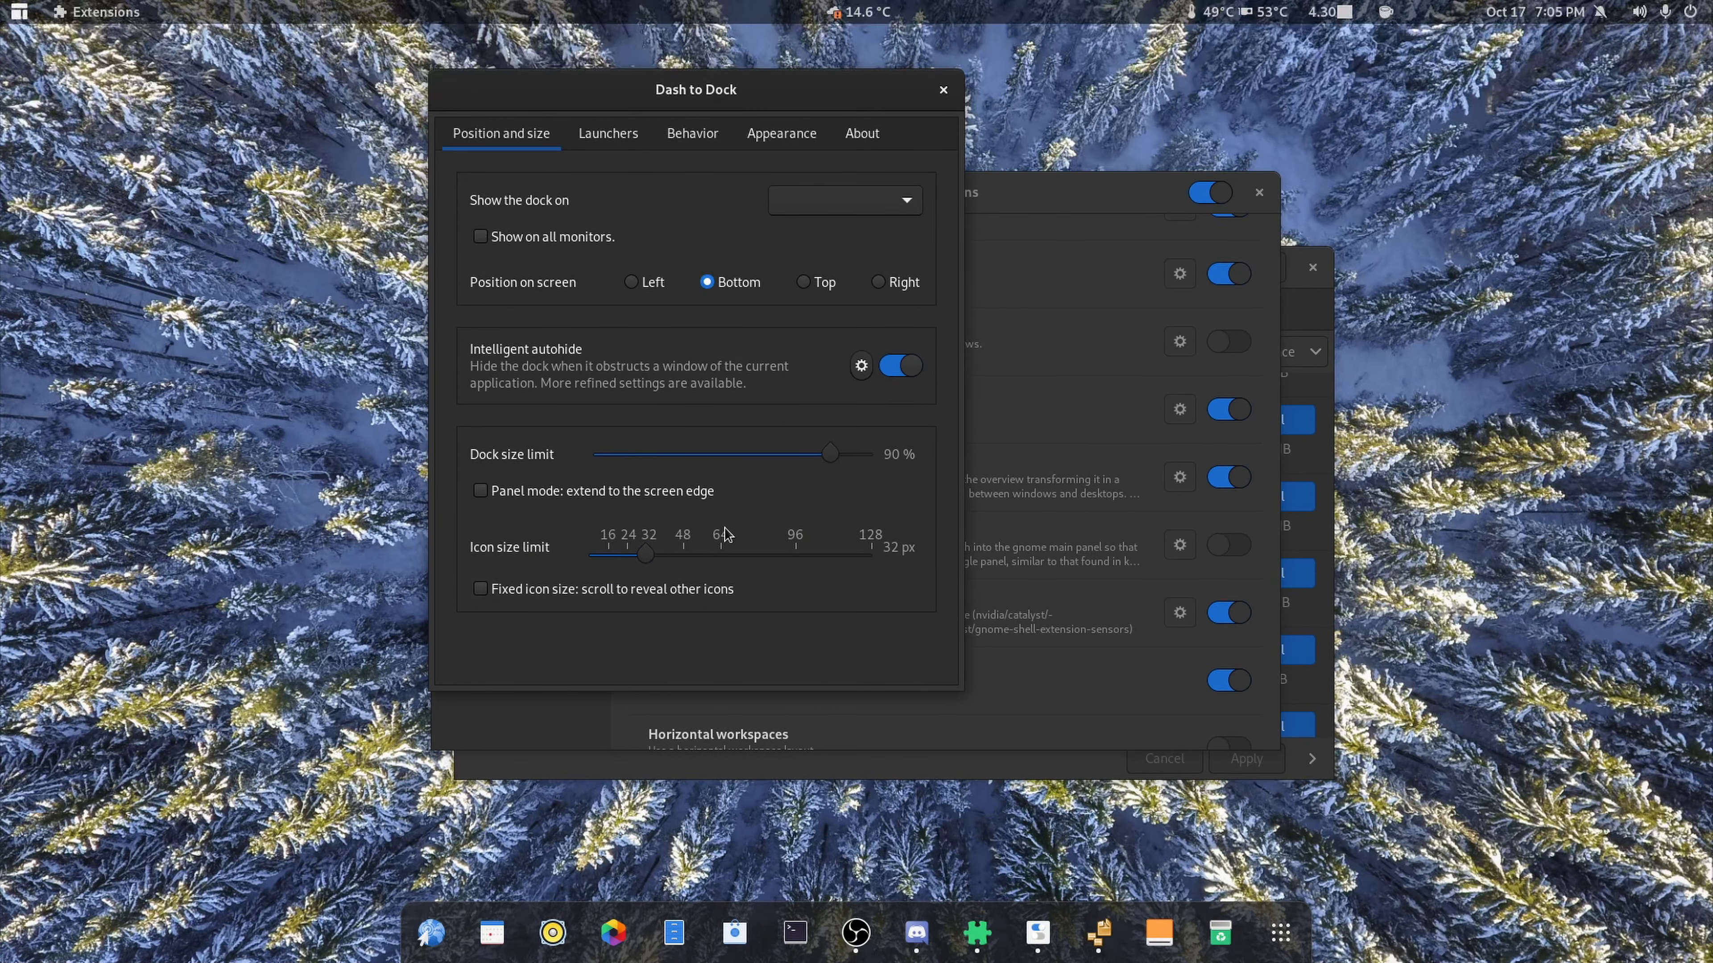
Step: Turn on shrinking of the dash and give the dock a fixed background opacity of 34%
click(781, 138)
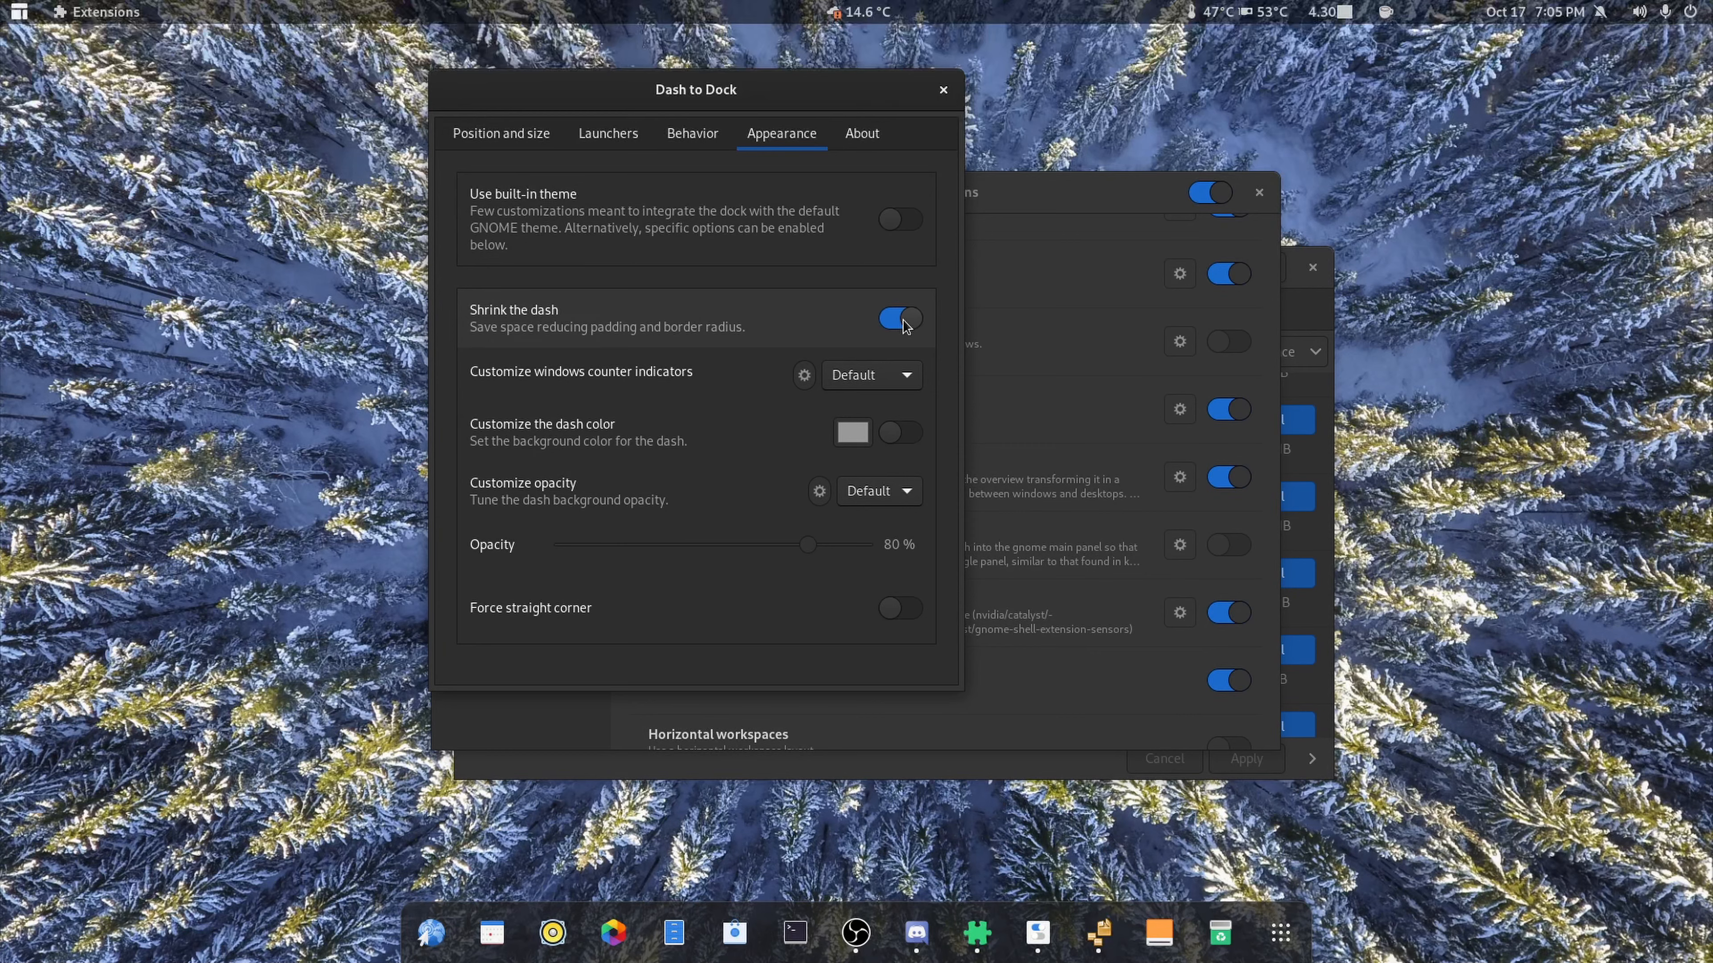
click(864, 500)
click(840, 517)
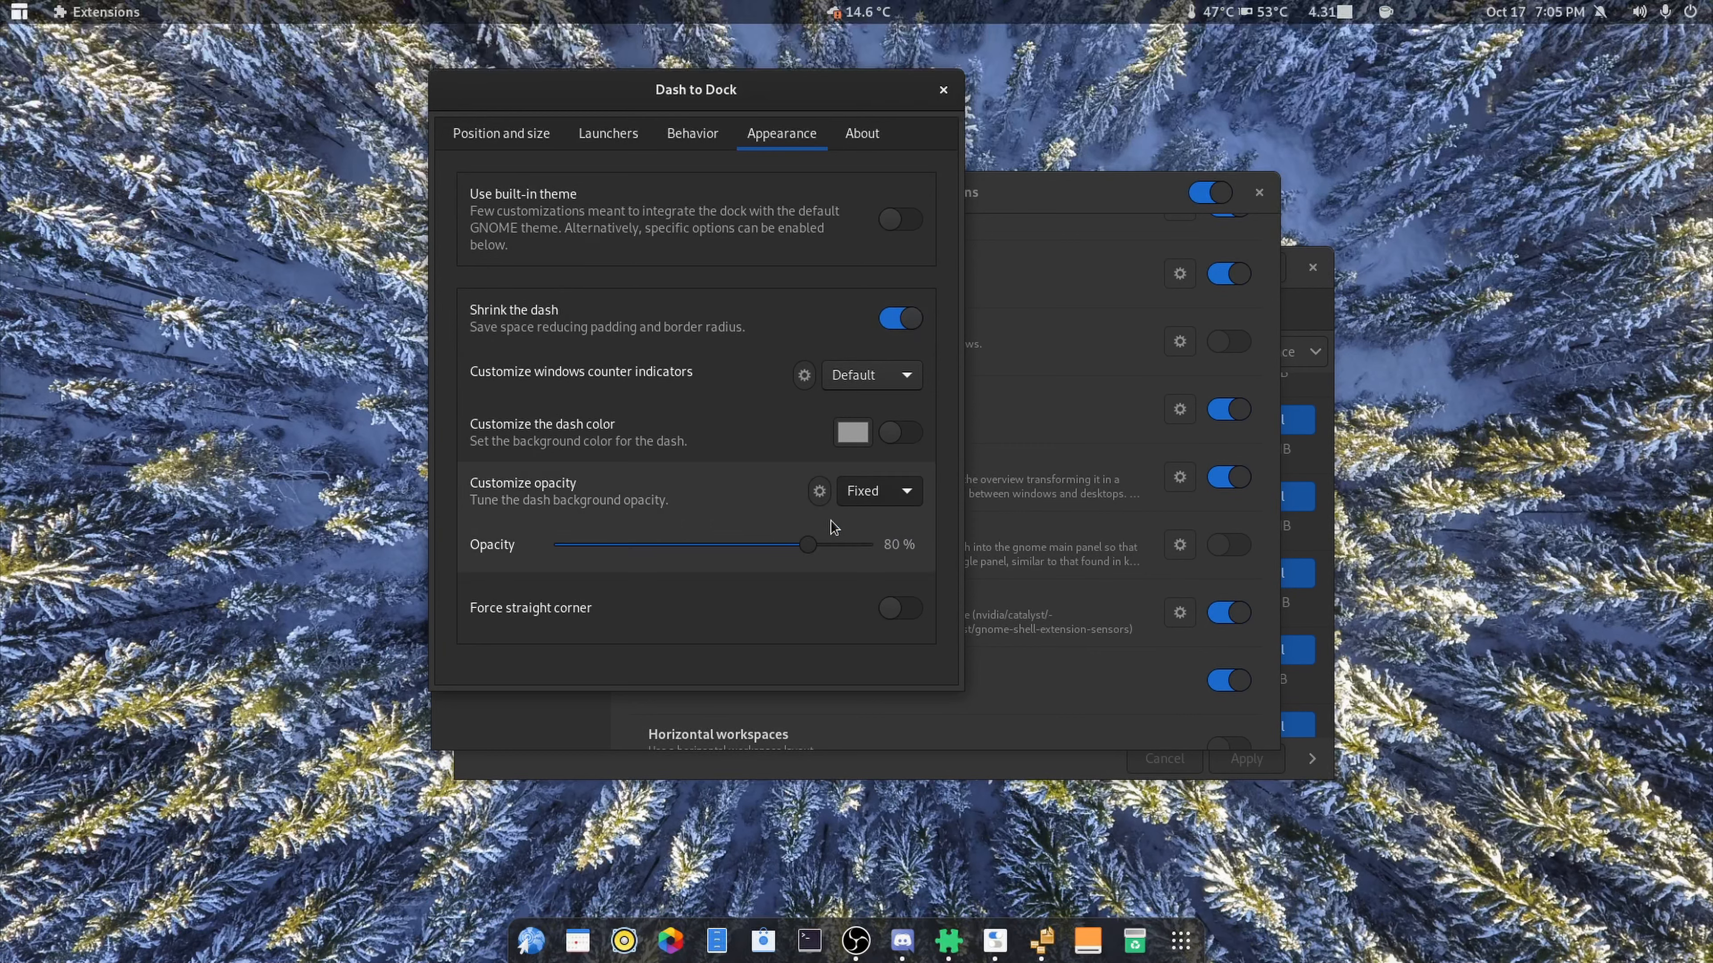
drag(807, 546, 663, 550)
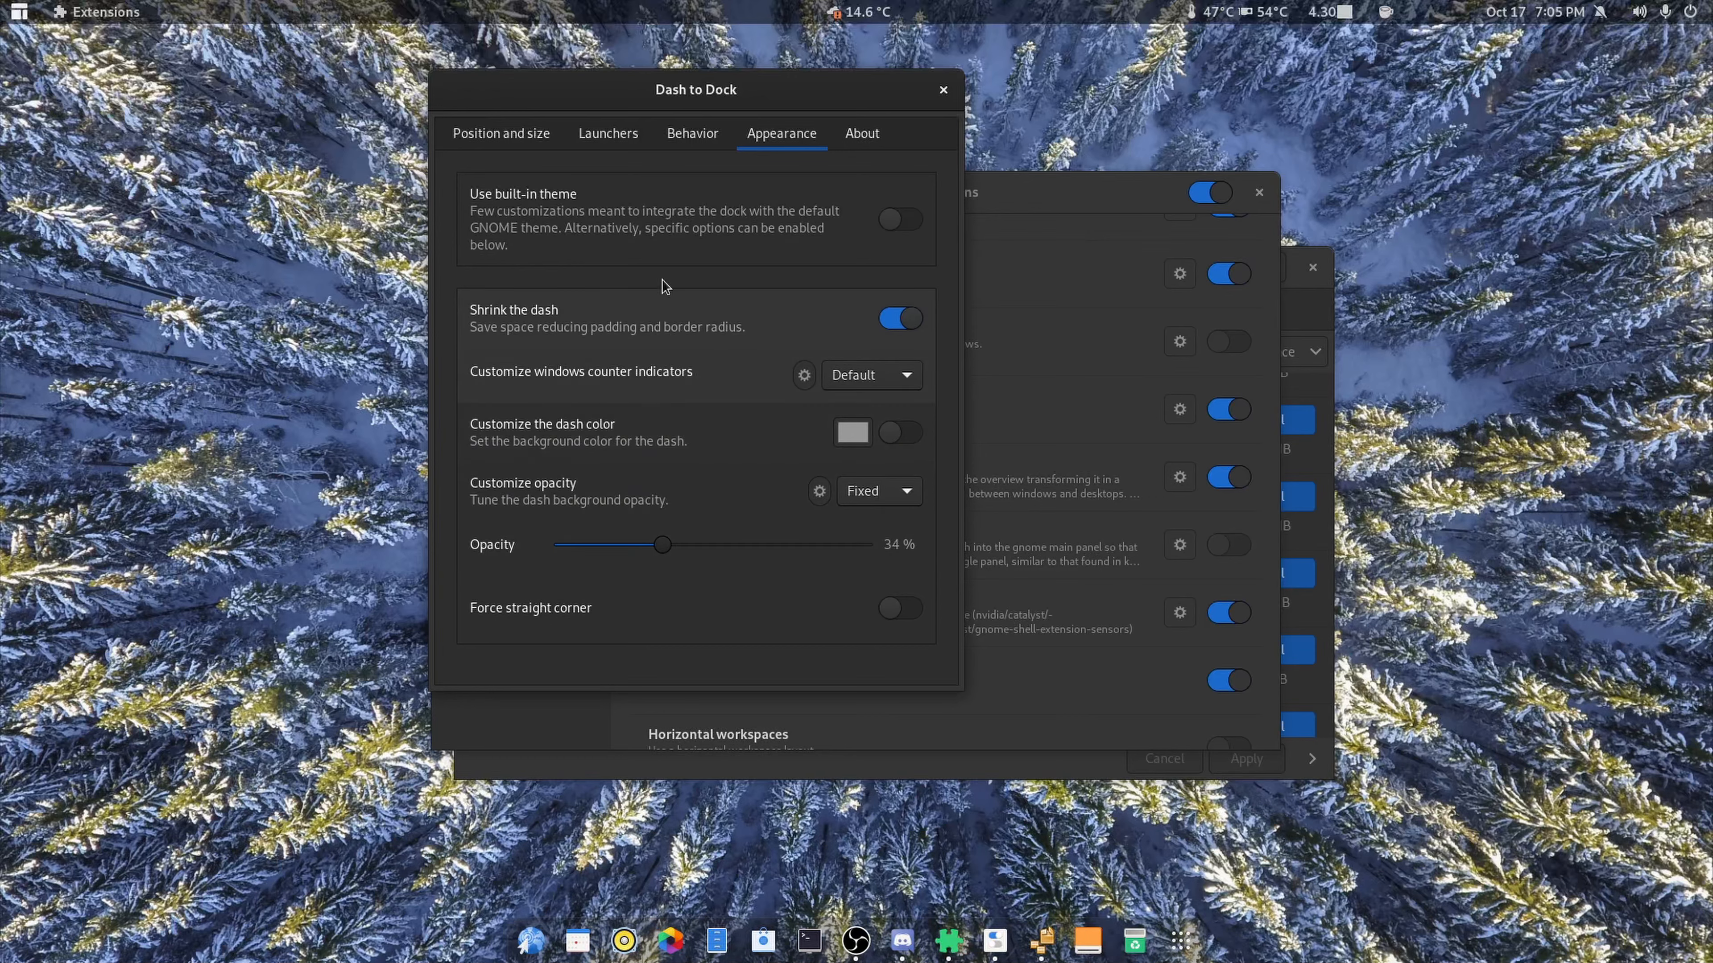
Step: In Dash to Dock's launcher settings, turn off the Applications icon, the trash can, and mounted volumes and devices
click(693, 133)
click(610, 133)
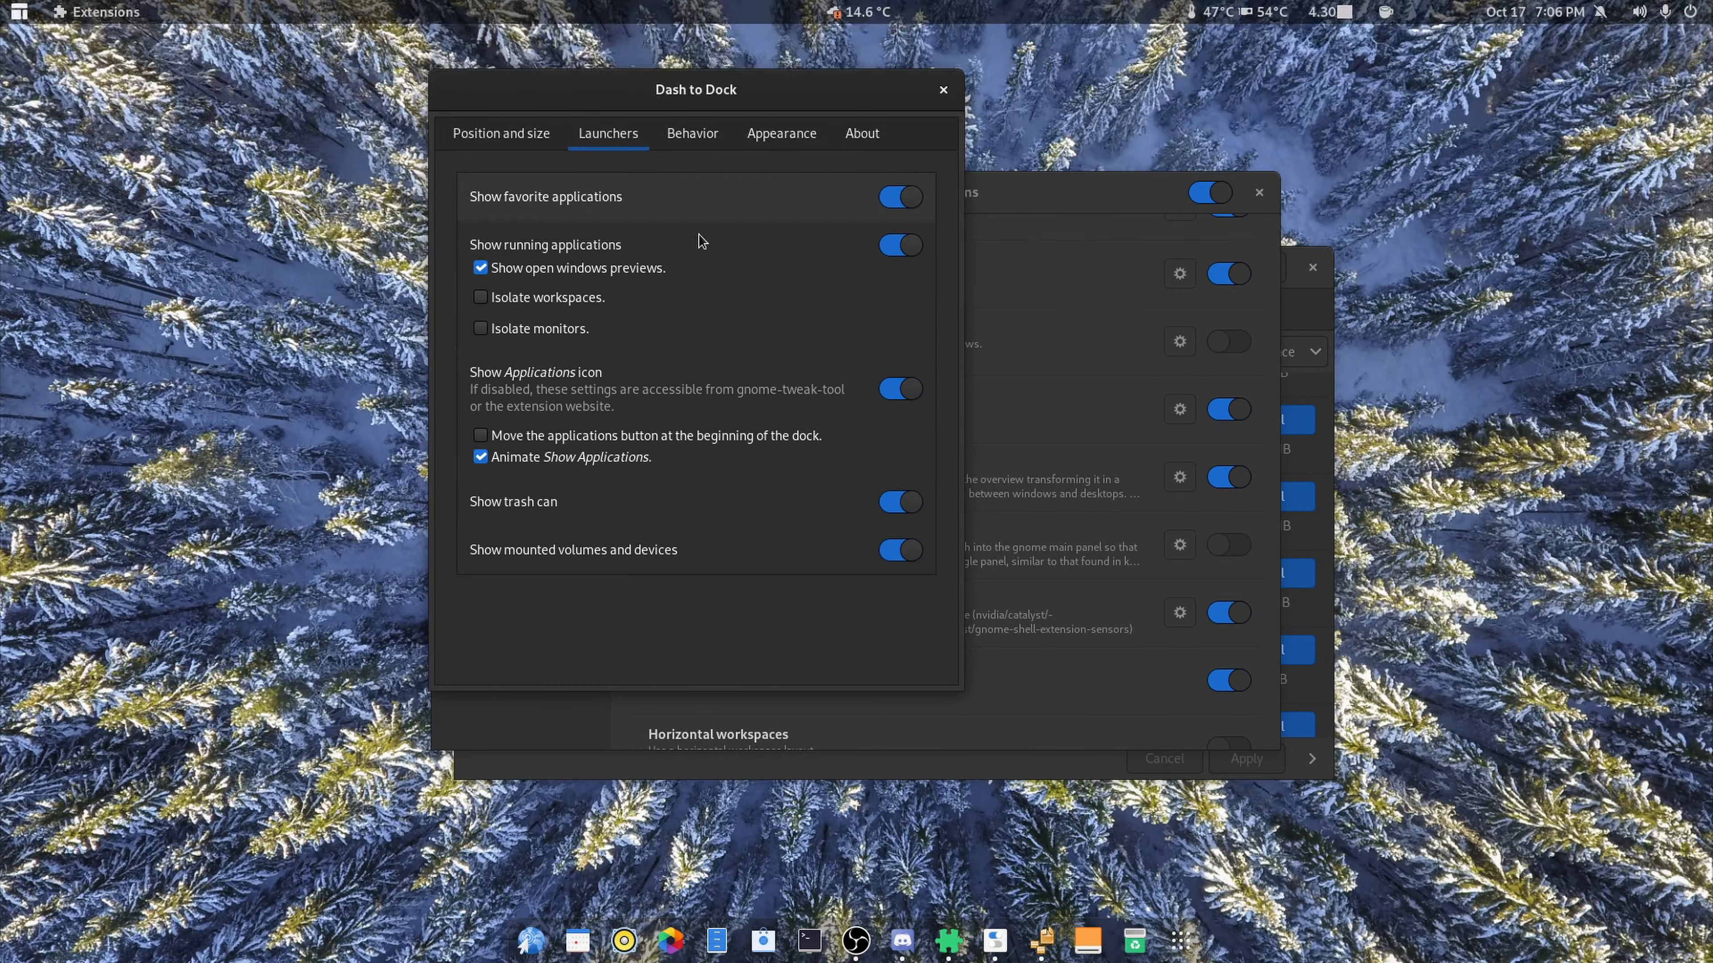
click(889, 388)
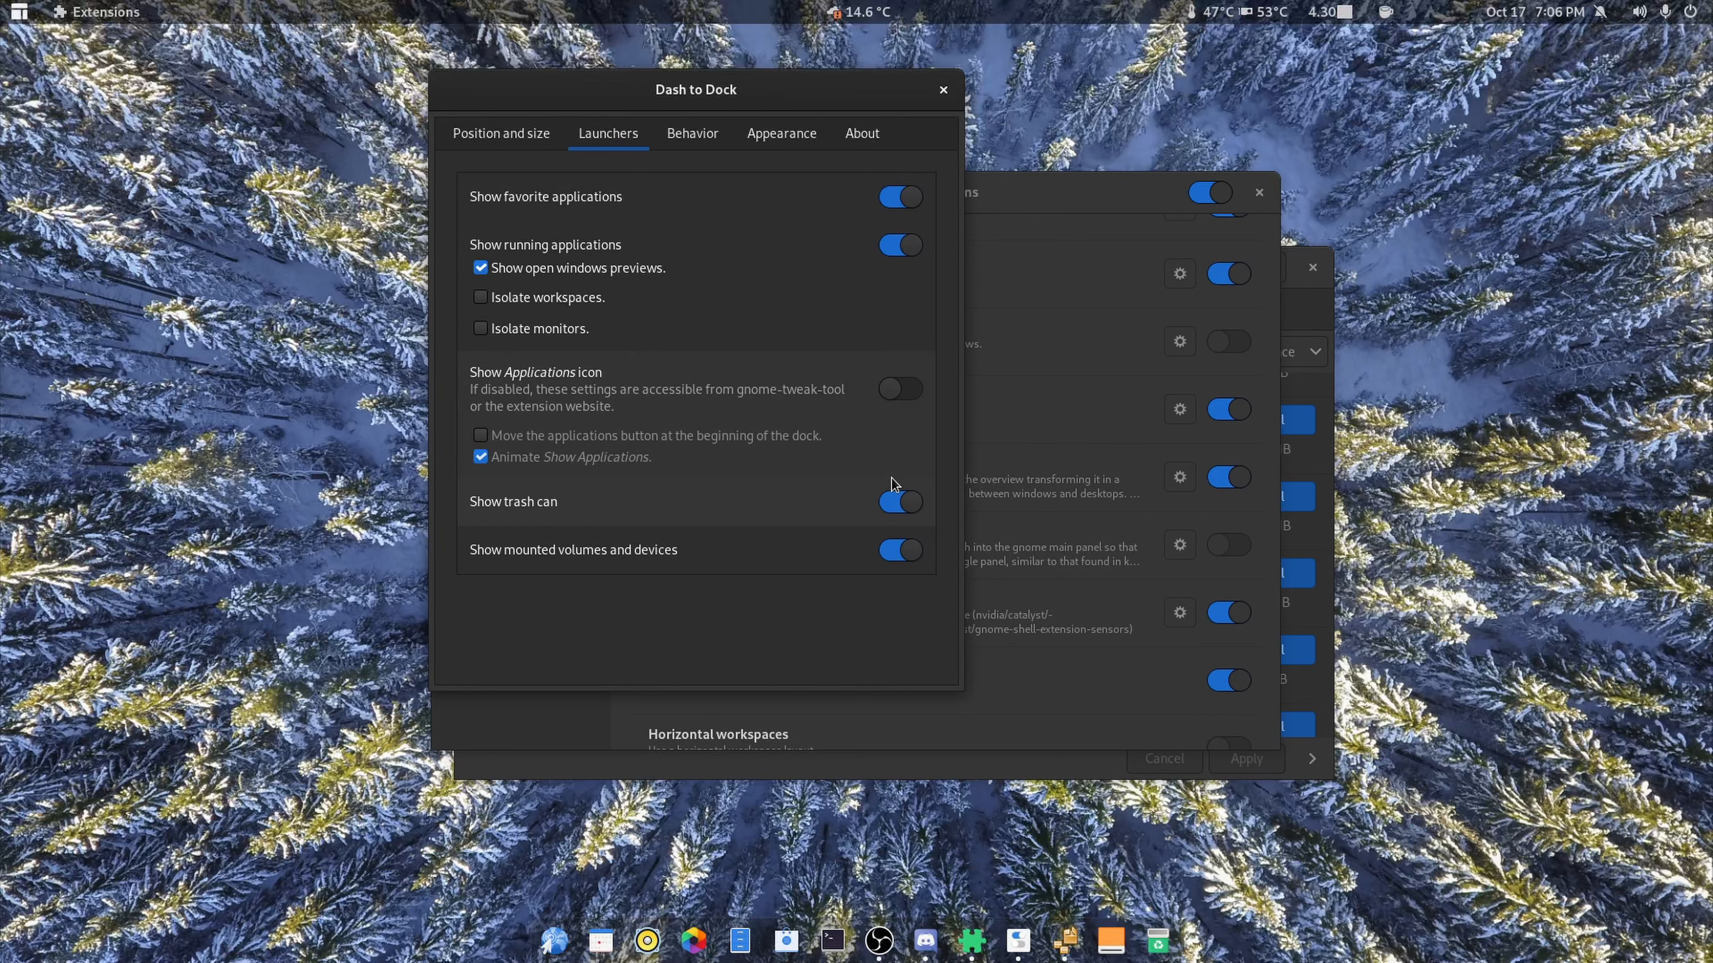
click(897, 504)
click(893, 549)
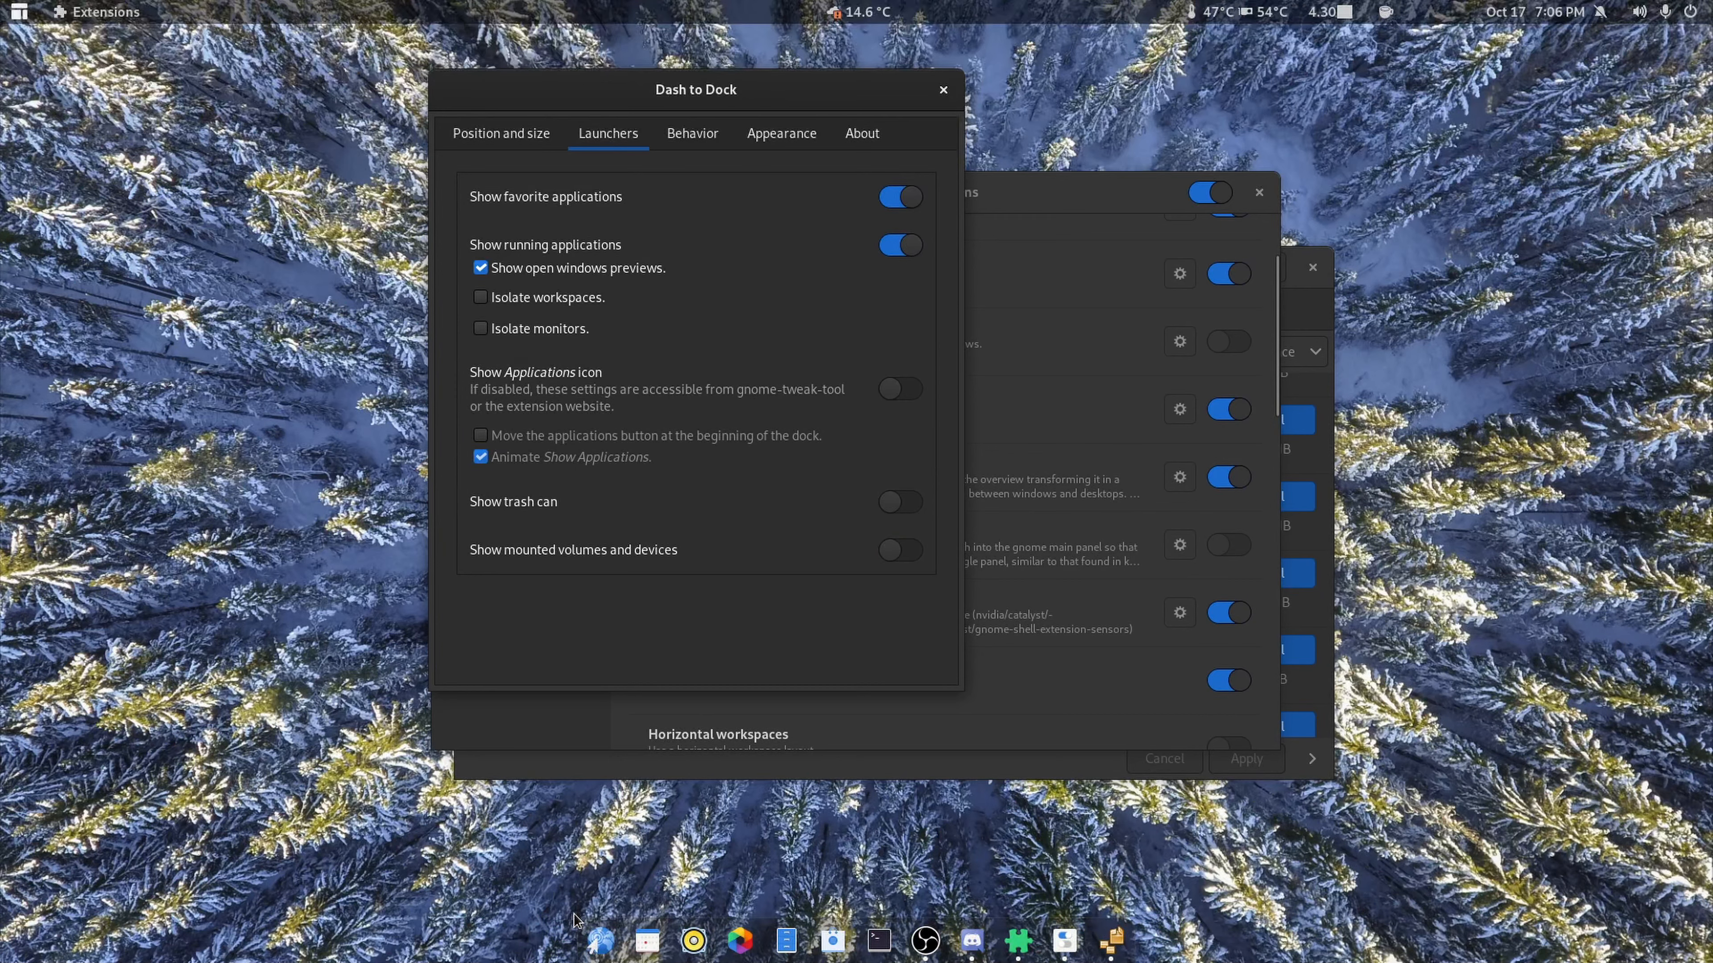
Step: Set the dock's icon size limit to 40 px, show the dock on the primary monitor, and close its settings
click(501, 133)
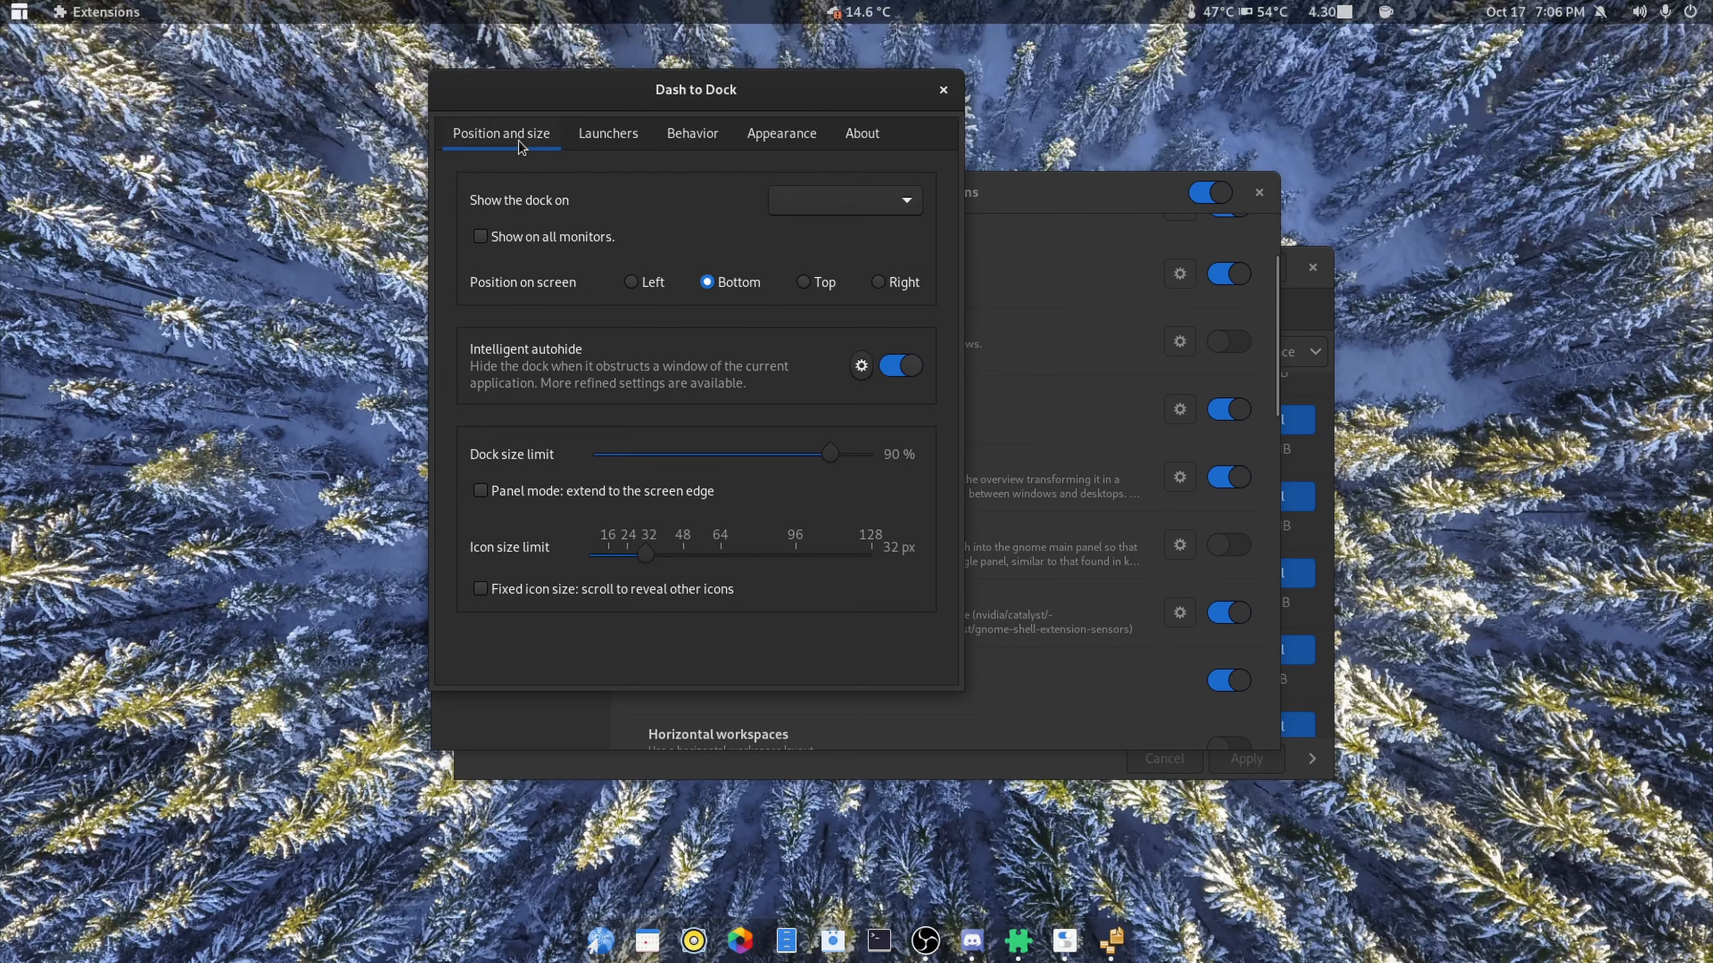
drag(649, 553, 672, 561)
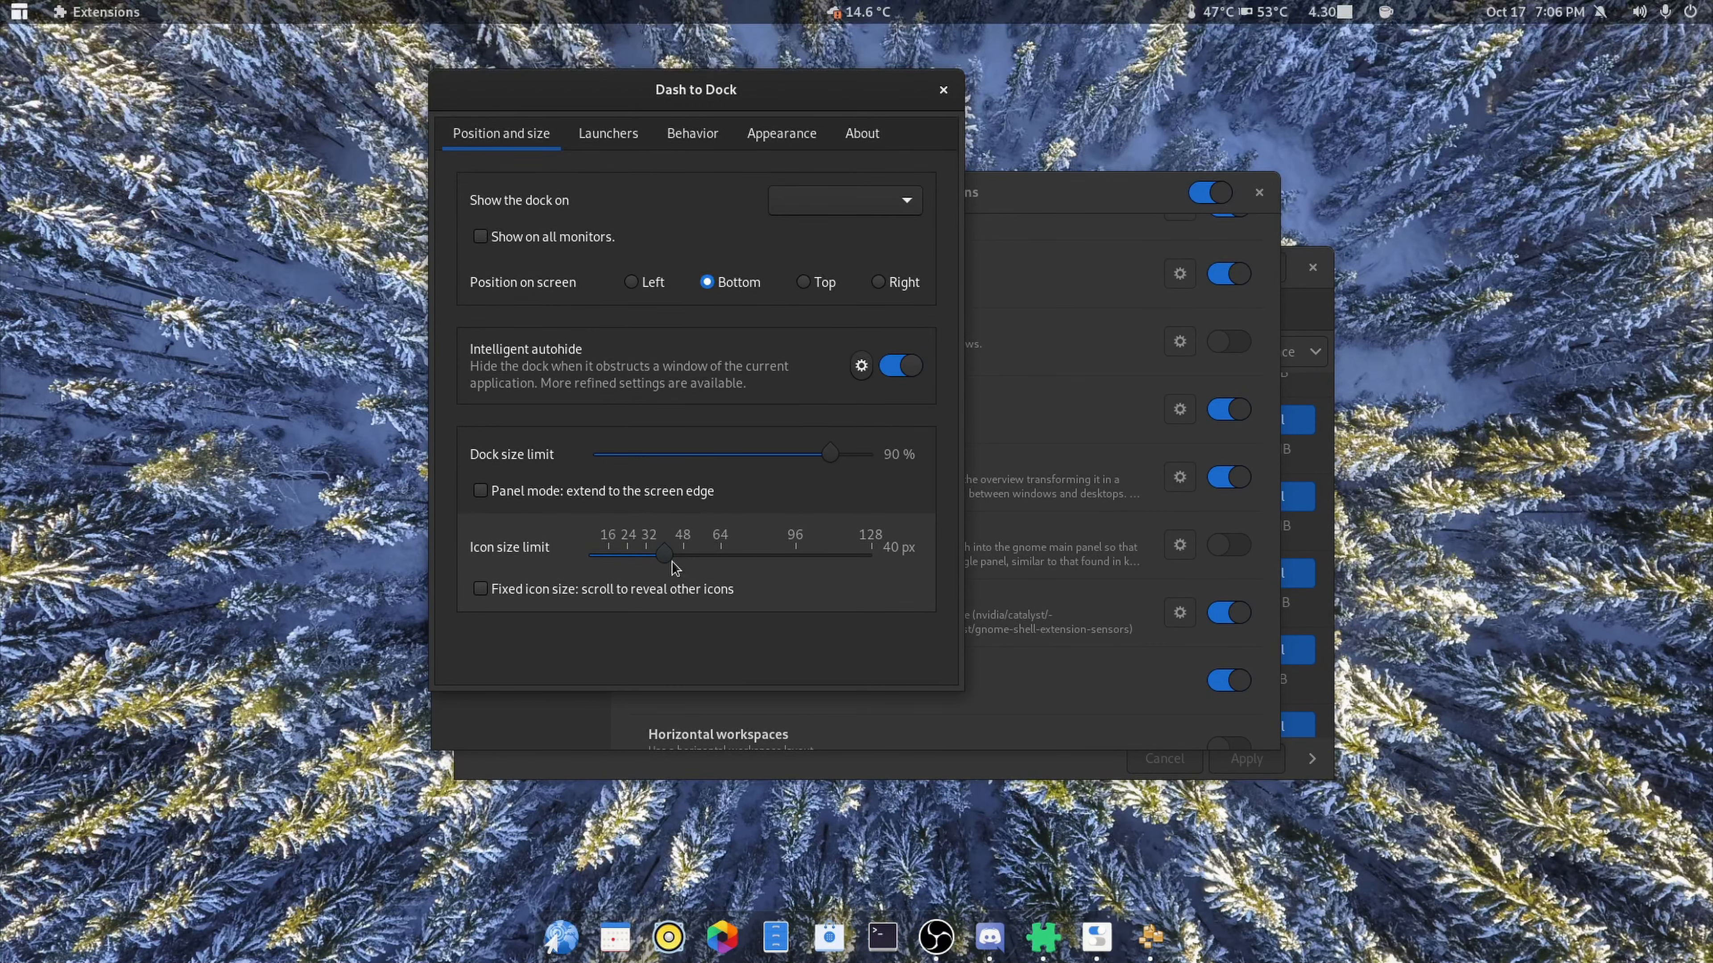
click(864, 201)
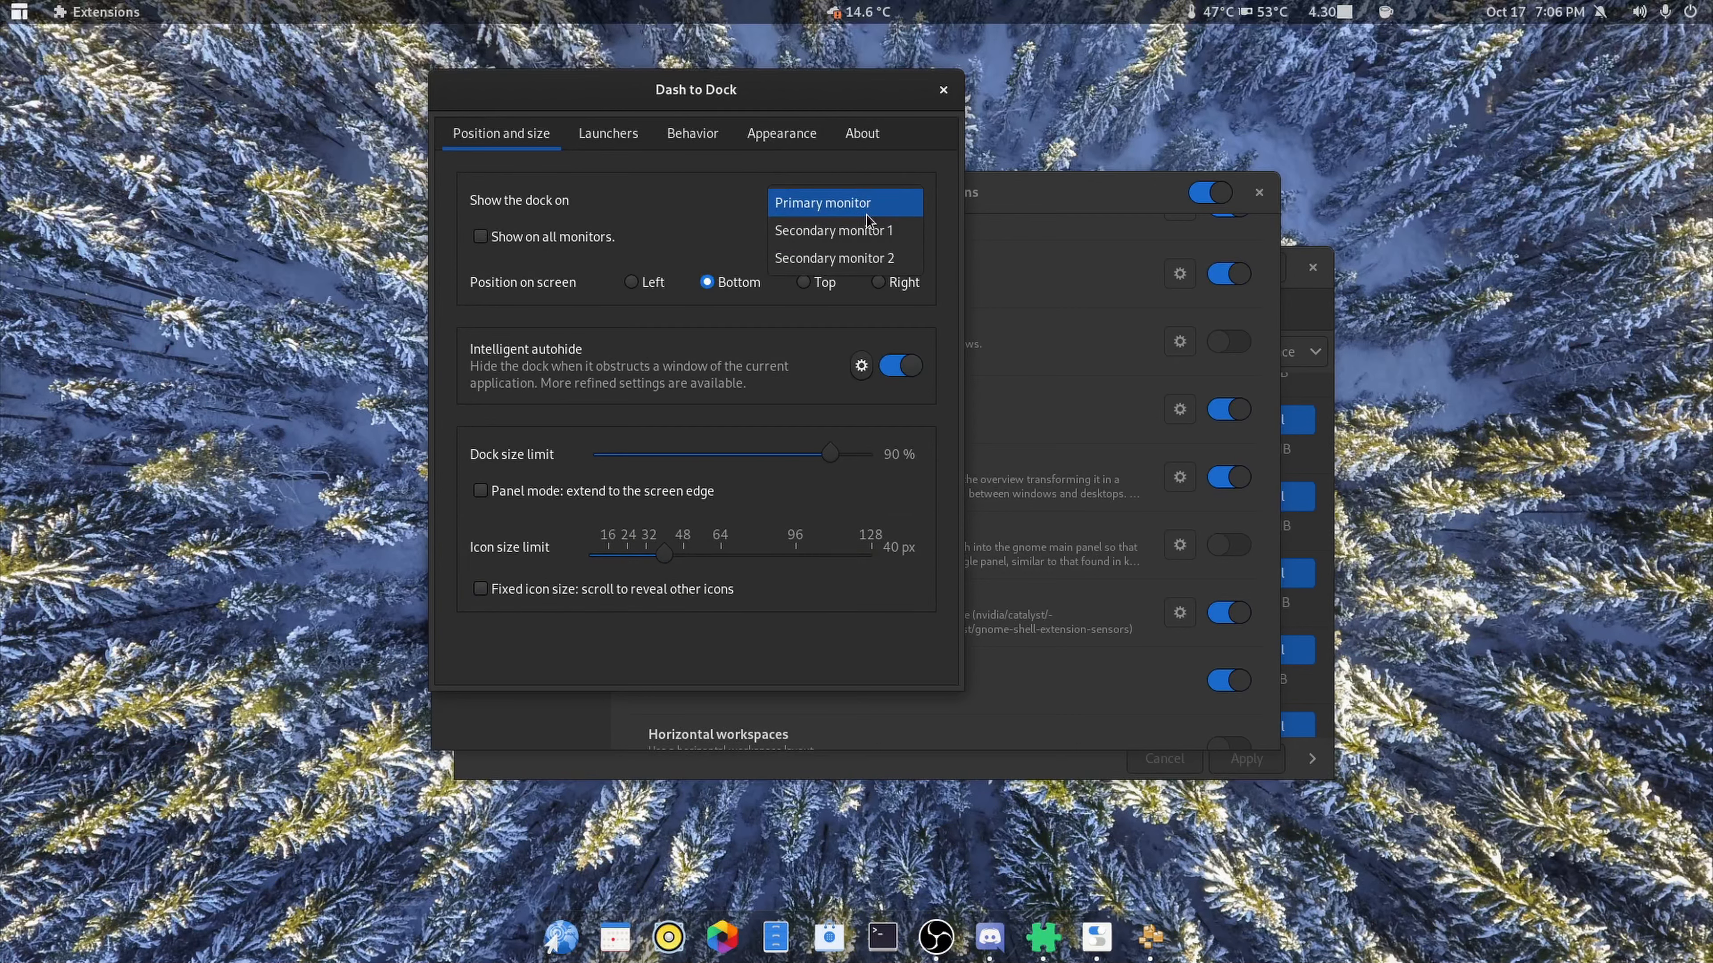
click(865, 206)
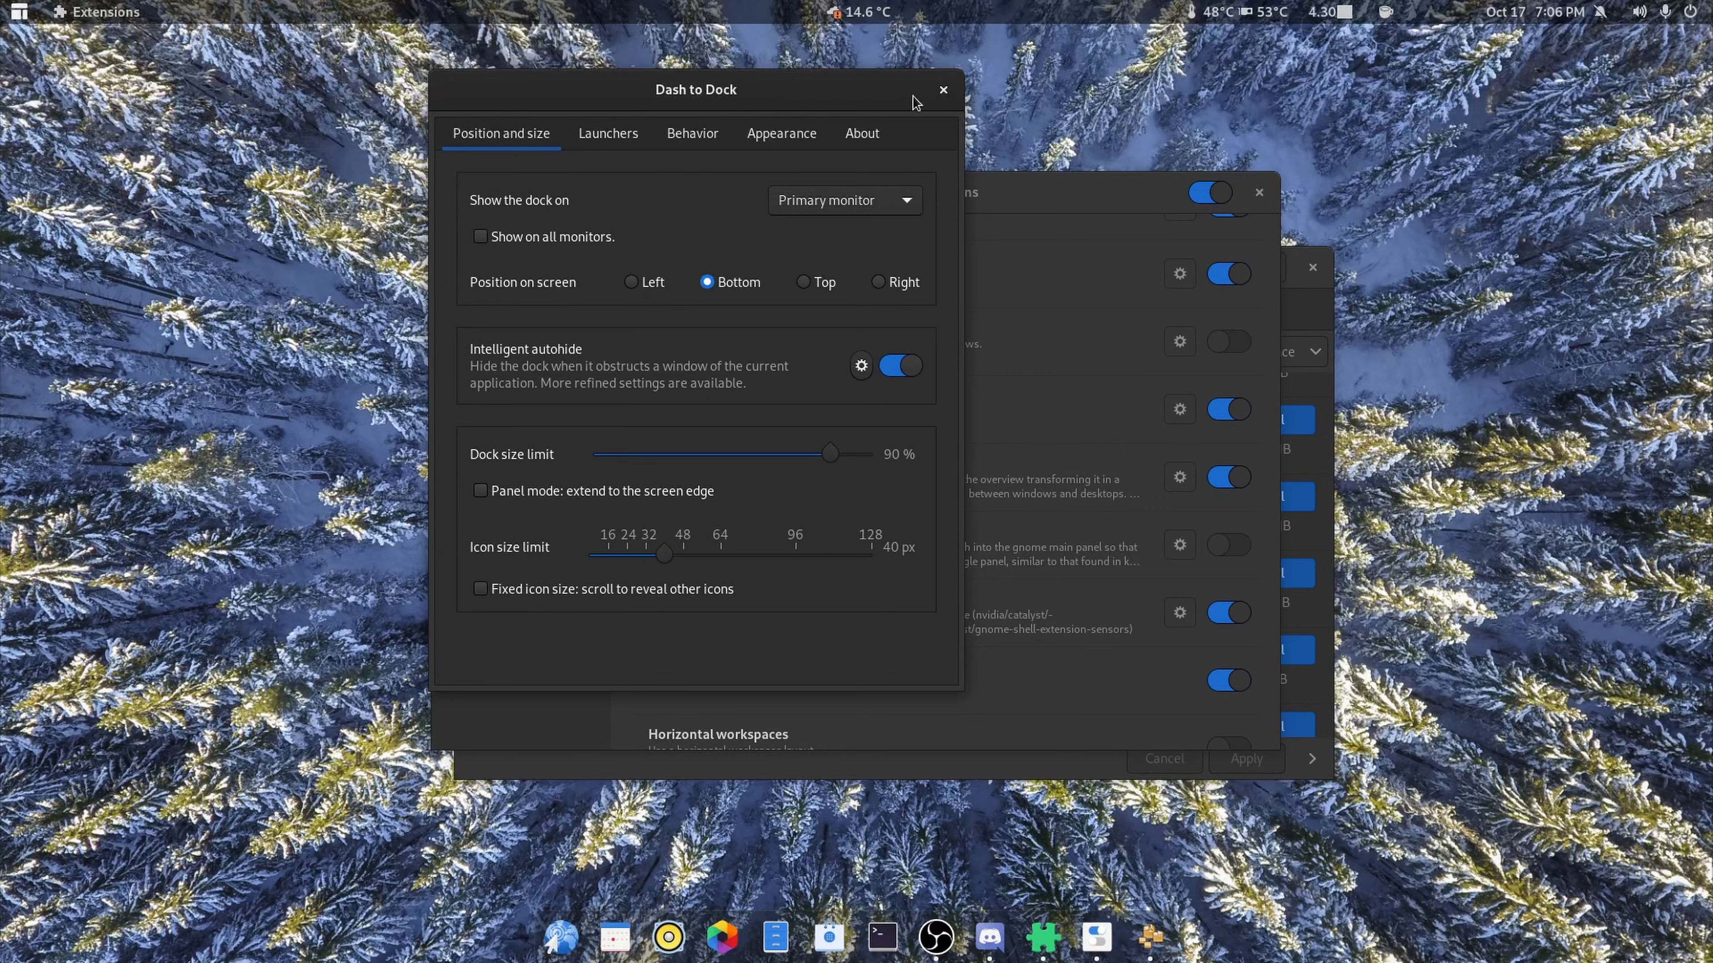
click(944, 90)
Step: Review the basic and advanced settings of the Arch Linux Updates Indicator, including its panel position and update commands
drag(1012, 181, 830, 49)
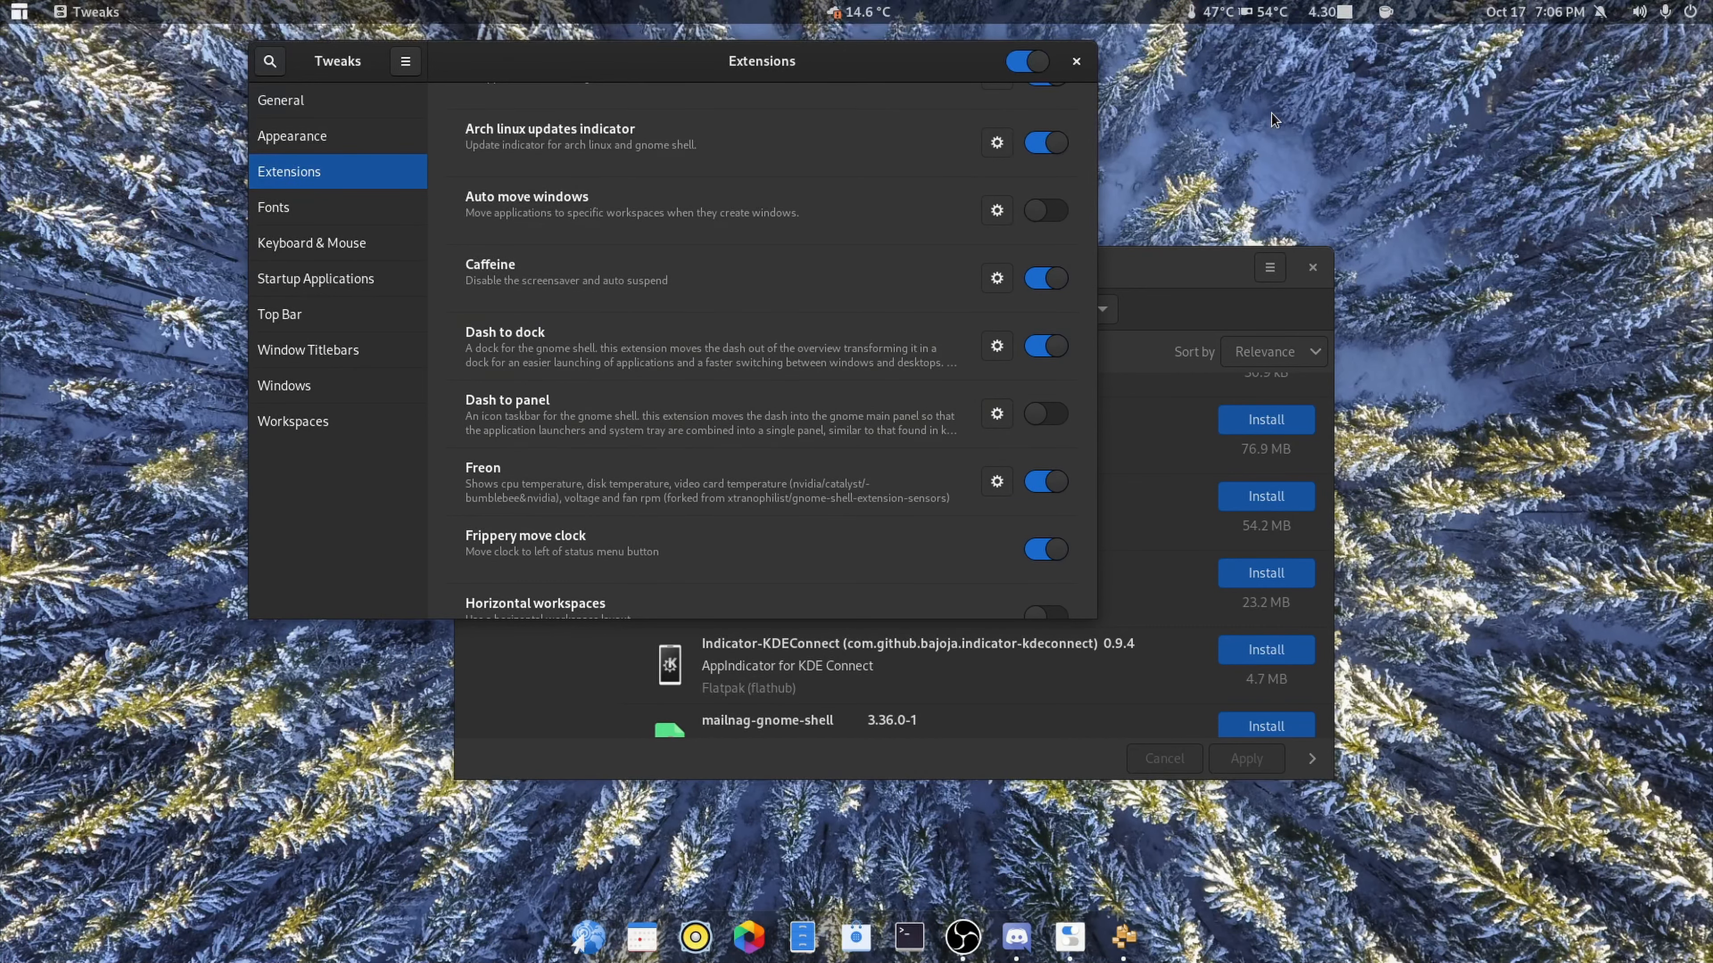
click(1437, 14)
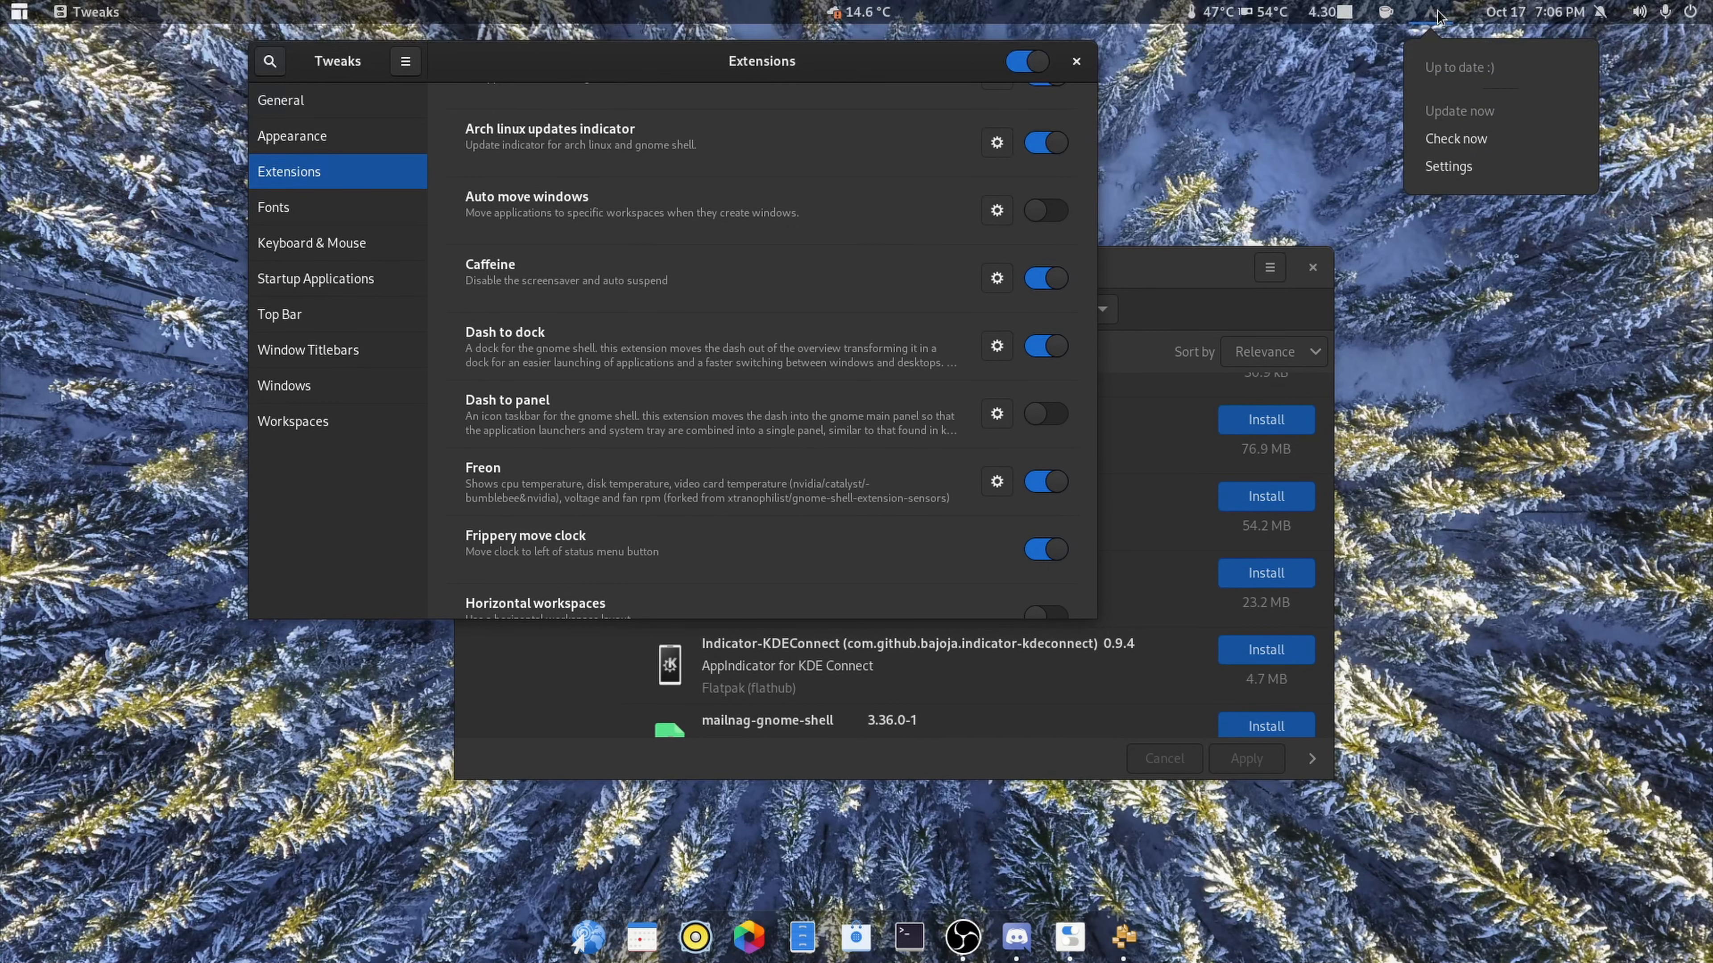
click(1437, 14)
click(1437, 13)
click(1462, 176)
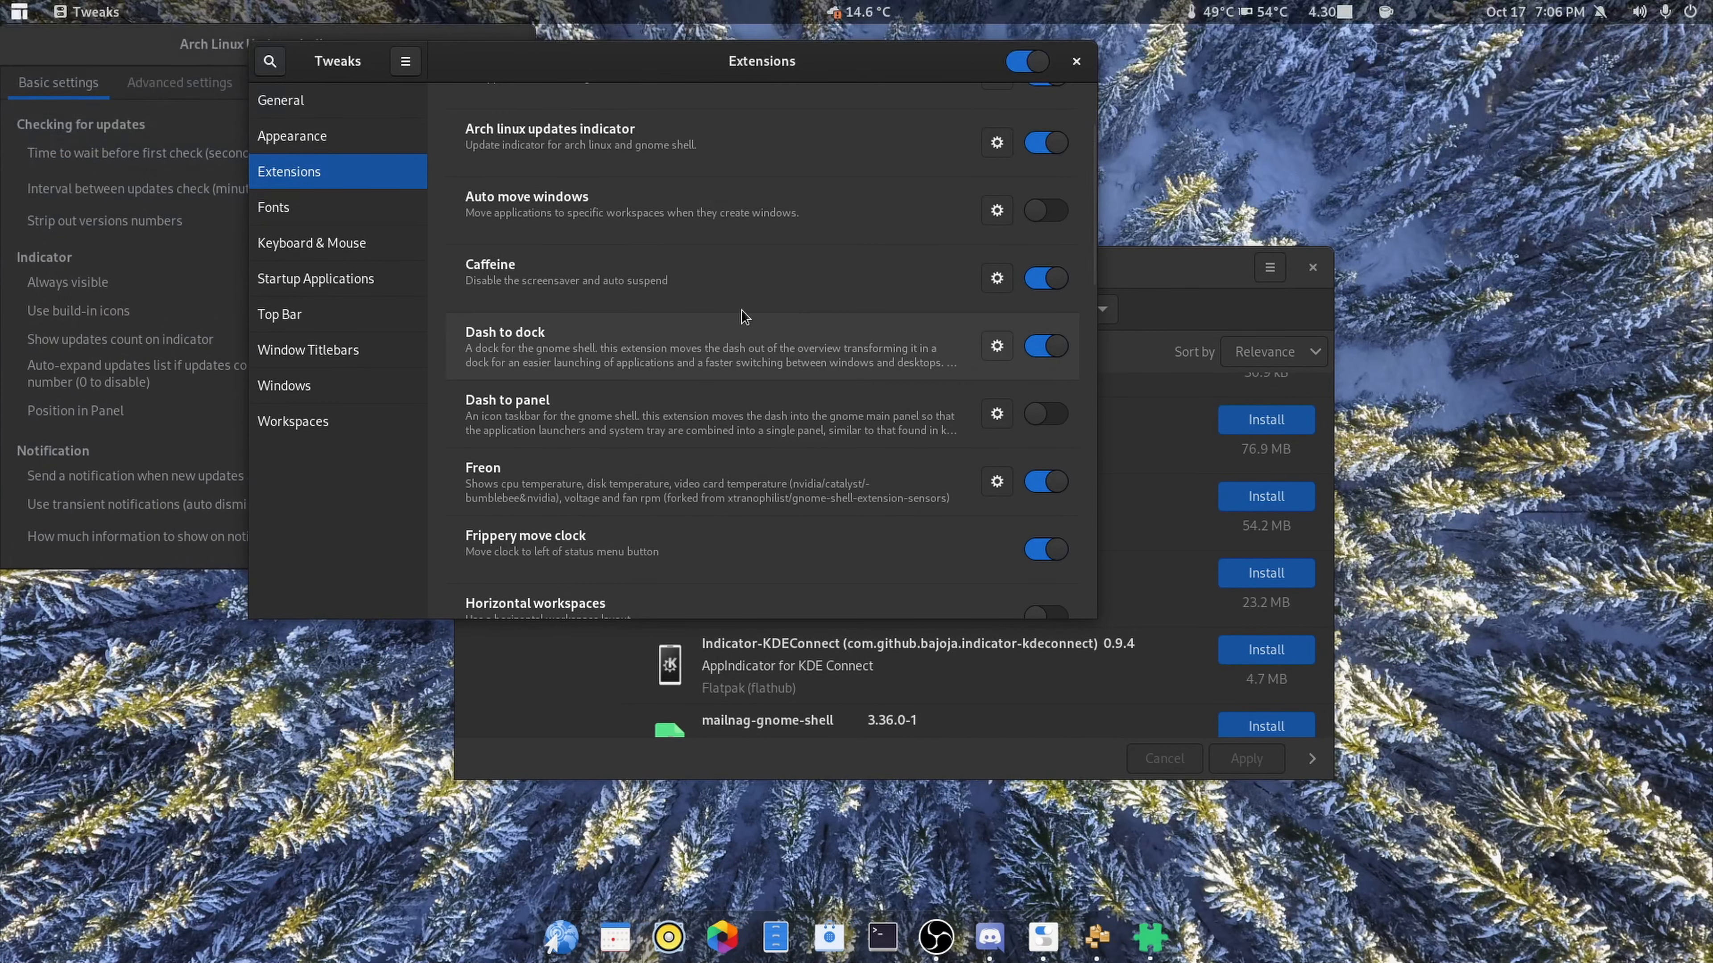
drag(231, 50, 894, 54)
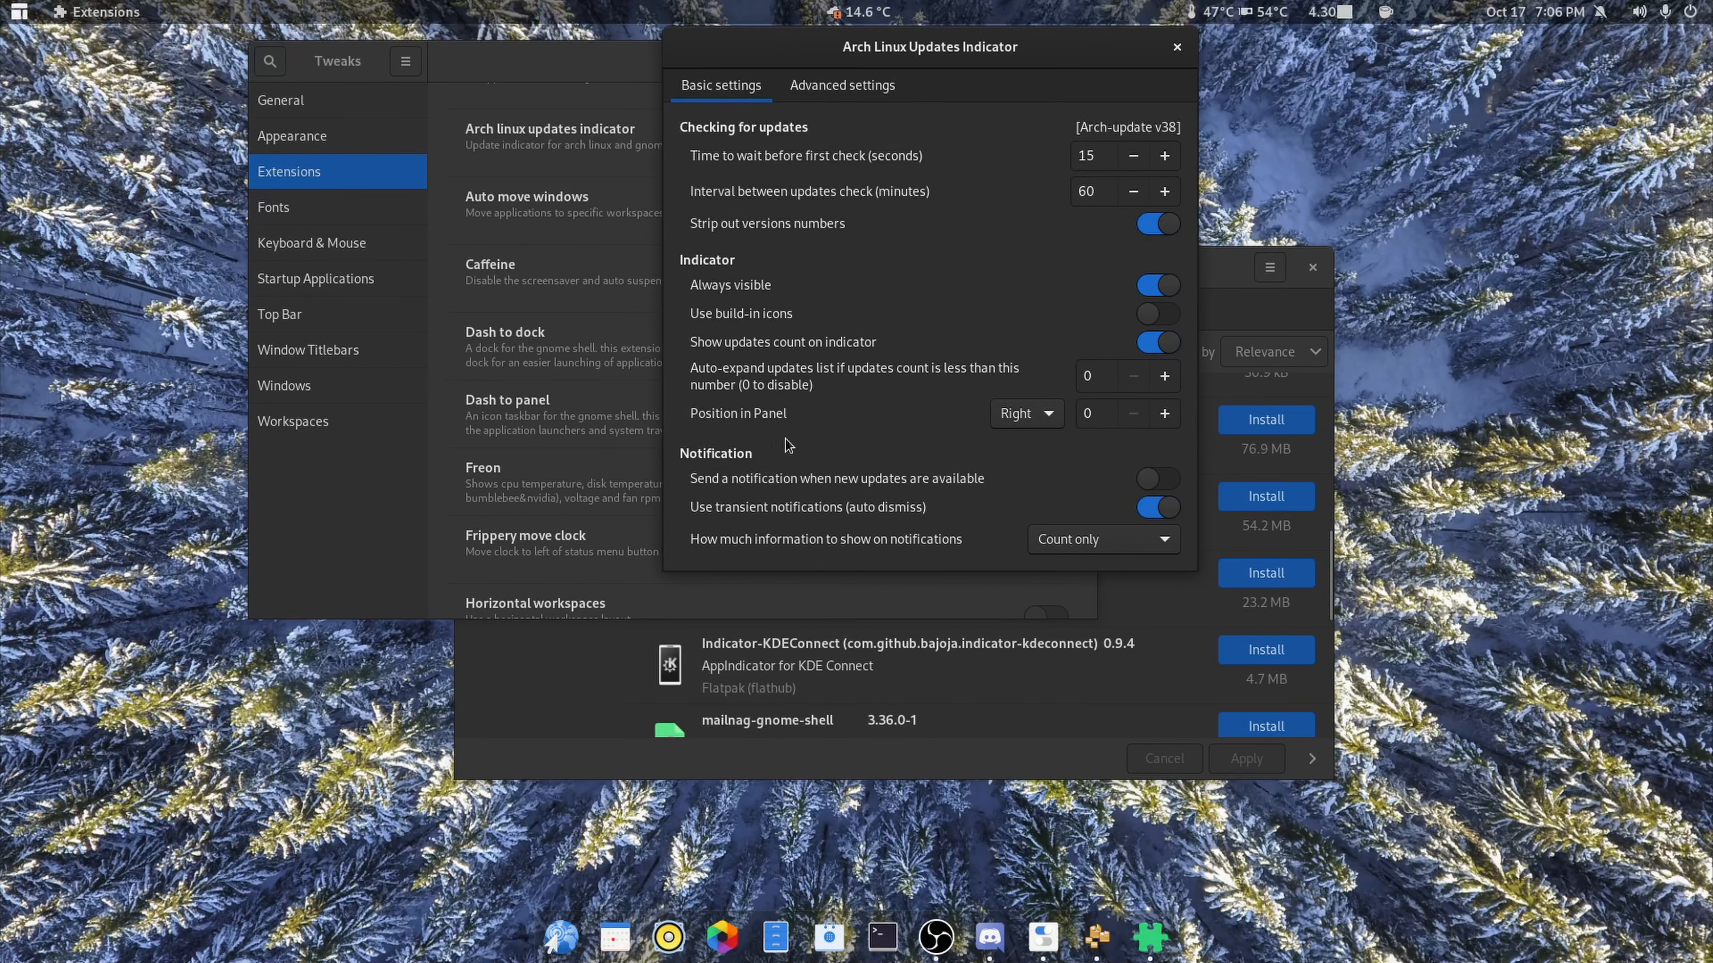
click(1038, 421)
click(847, 100)
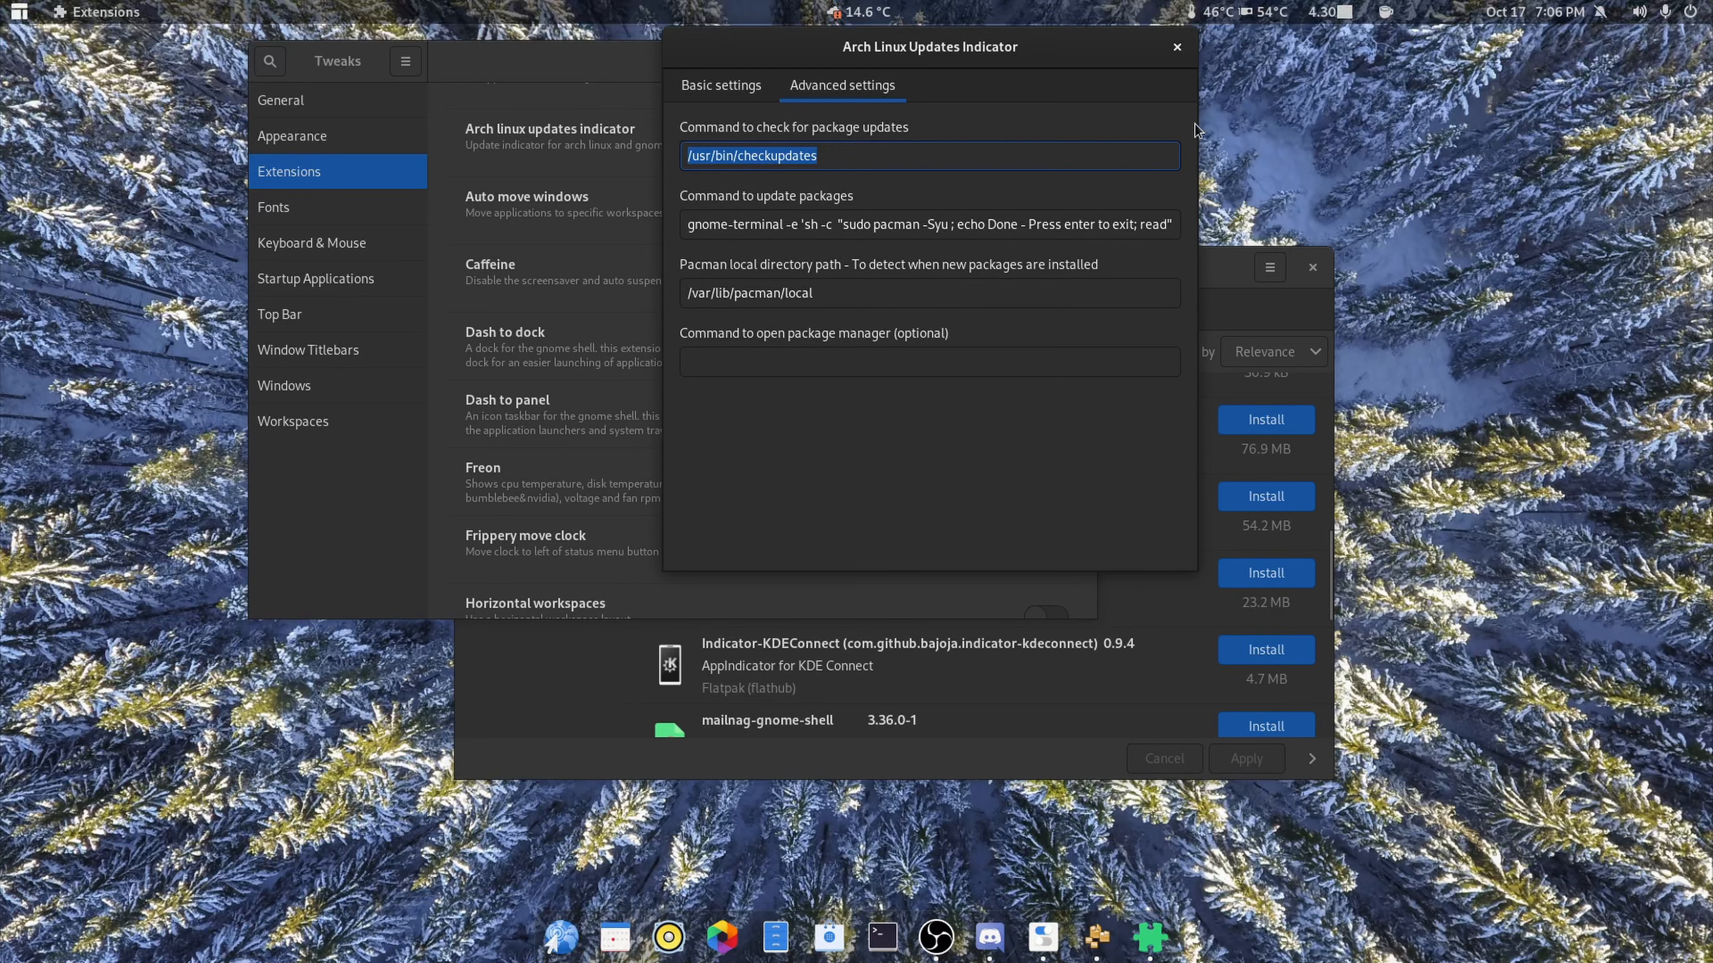
click(1177, 46)
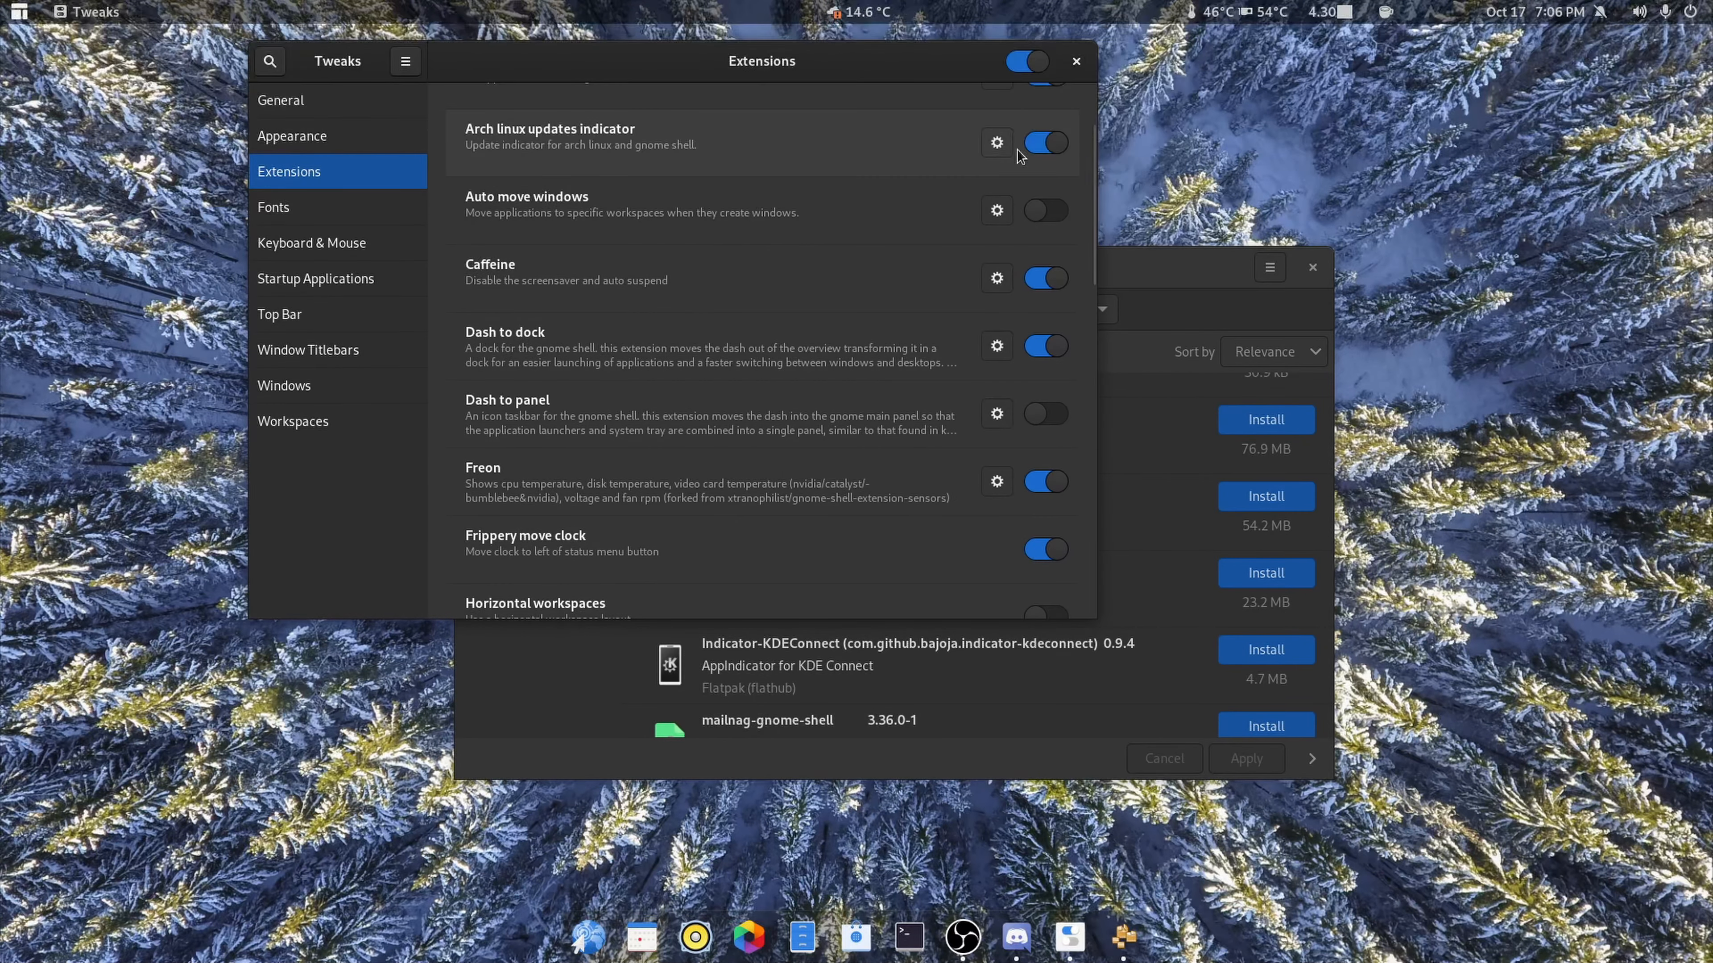
Step: Close Tweaks and the open package manager window, and relaunch Add/Remove Software by searching for "add" in the application menu
click(1076, 61)
click(1312, 267)
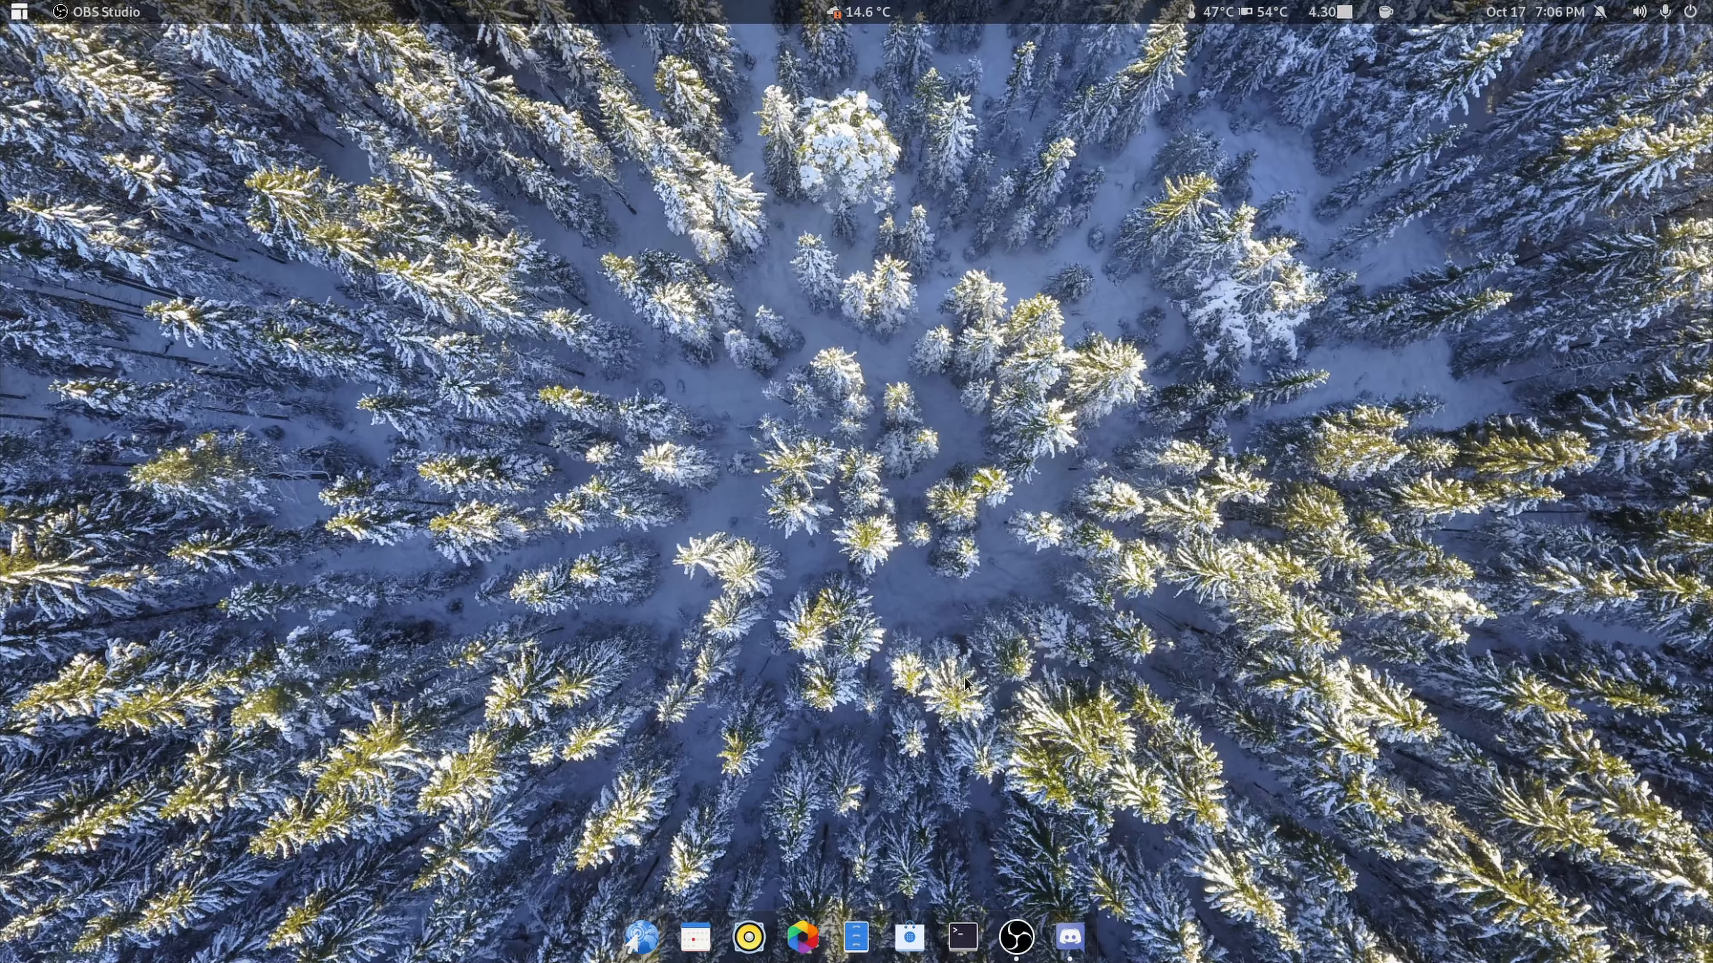
key(super)
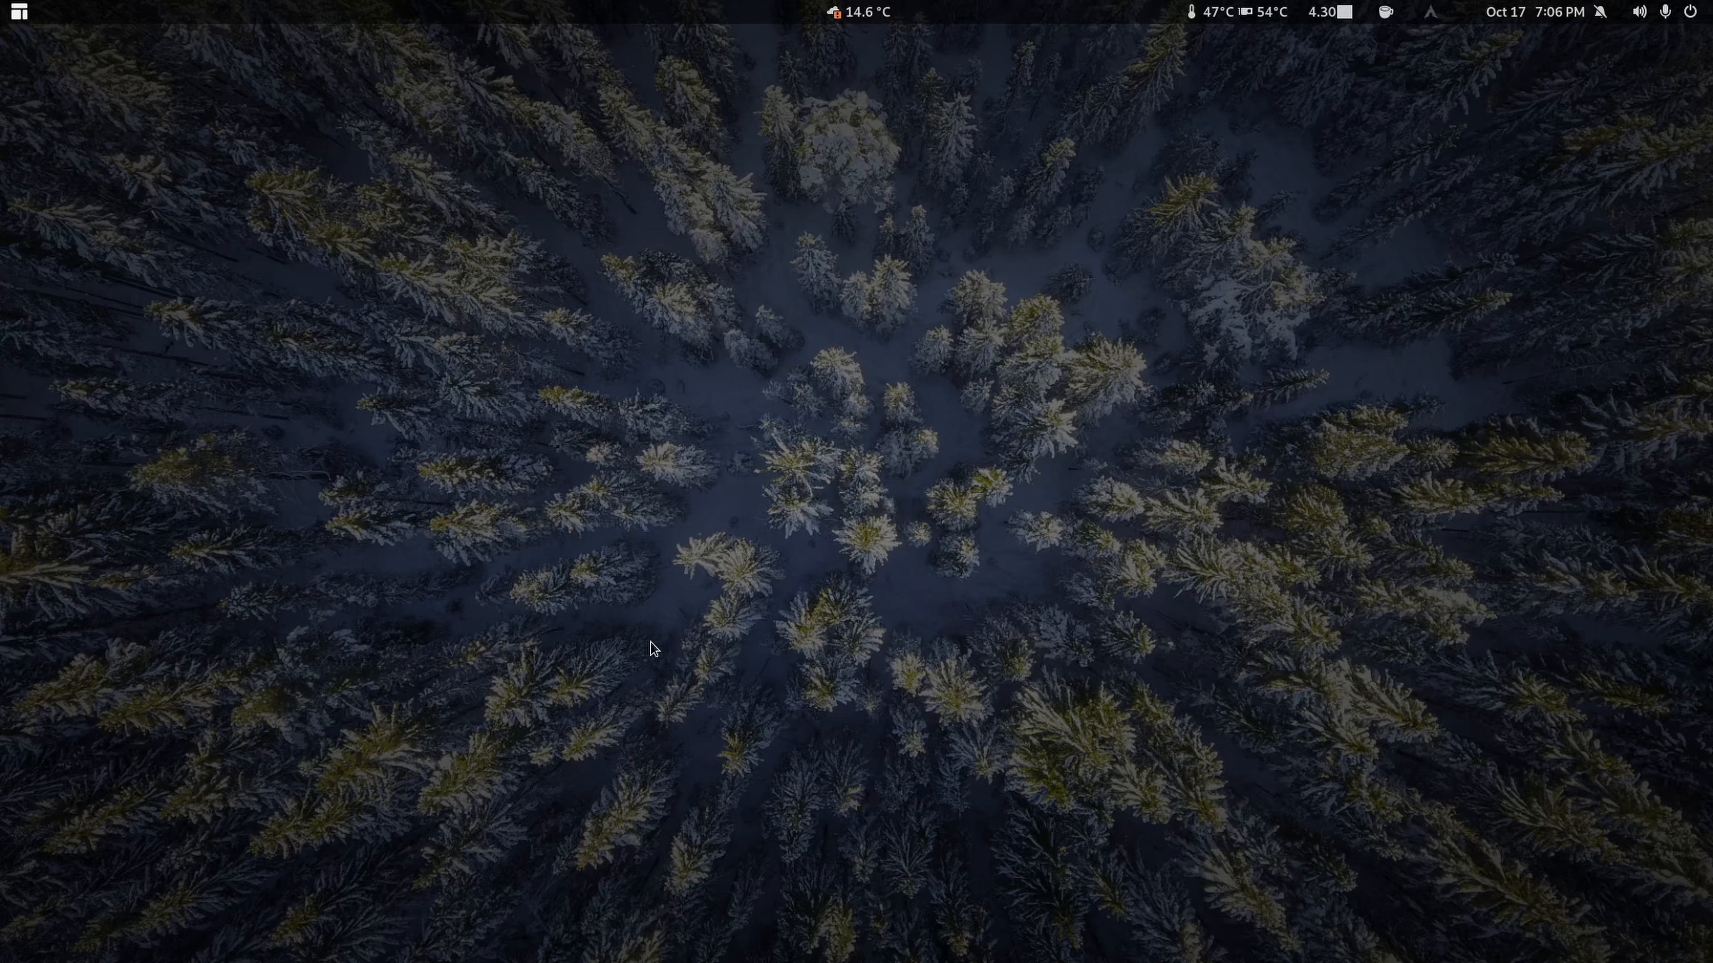
click(27, 13)
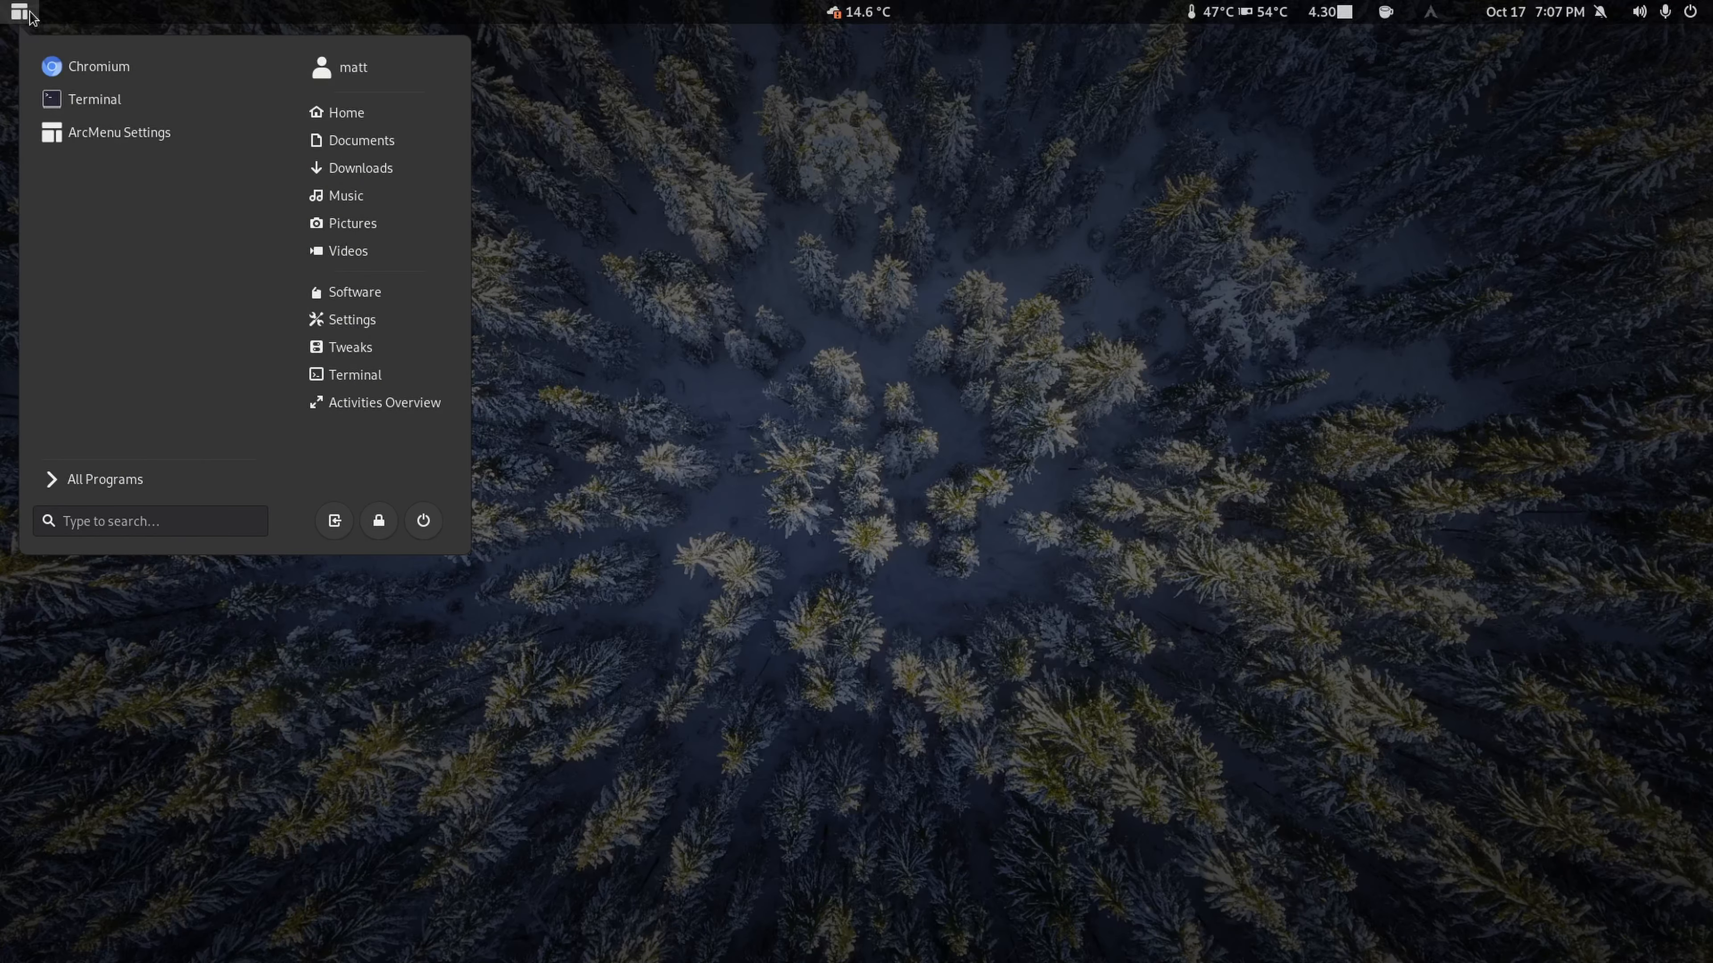
text(add)
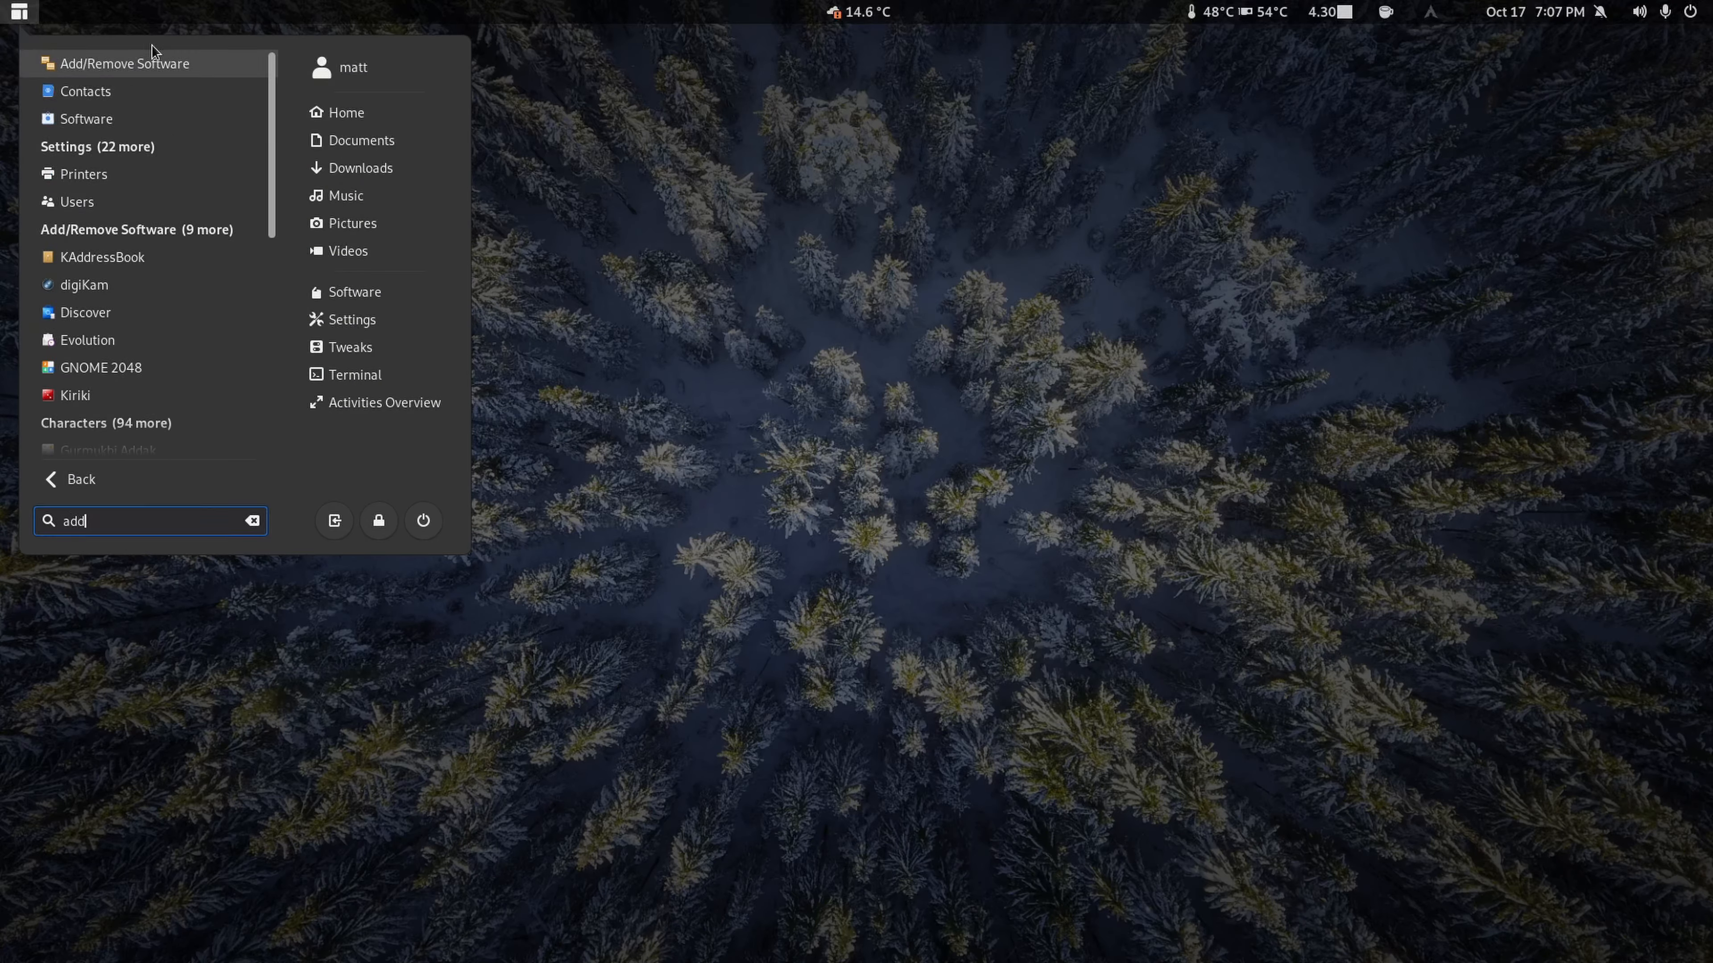
key(Return)
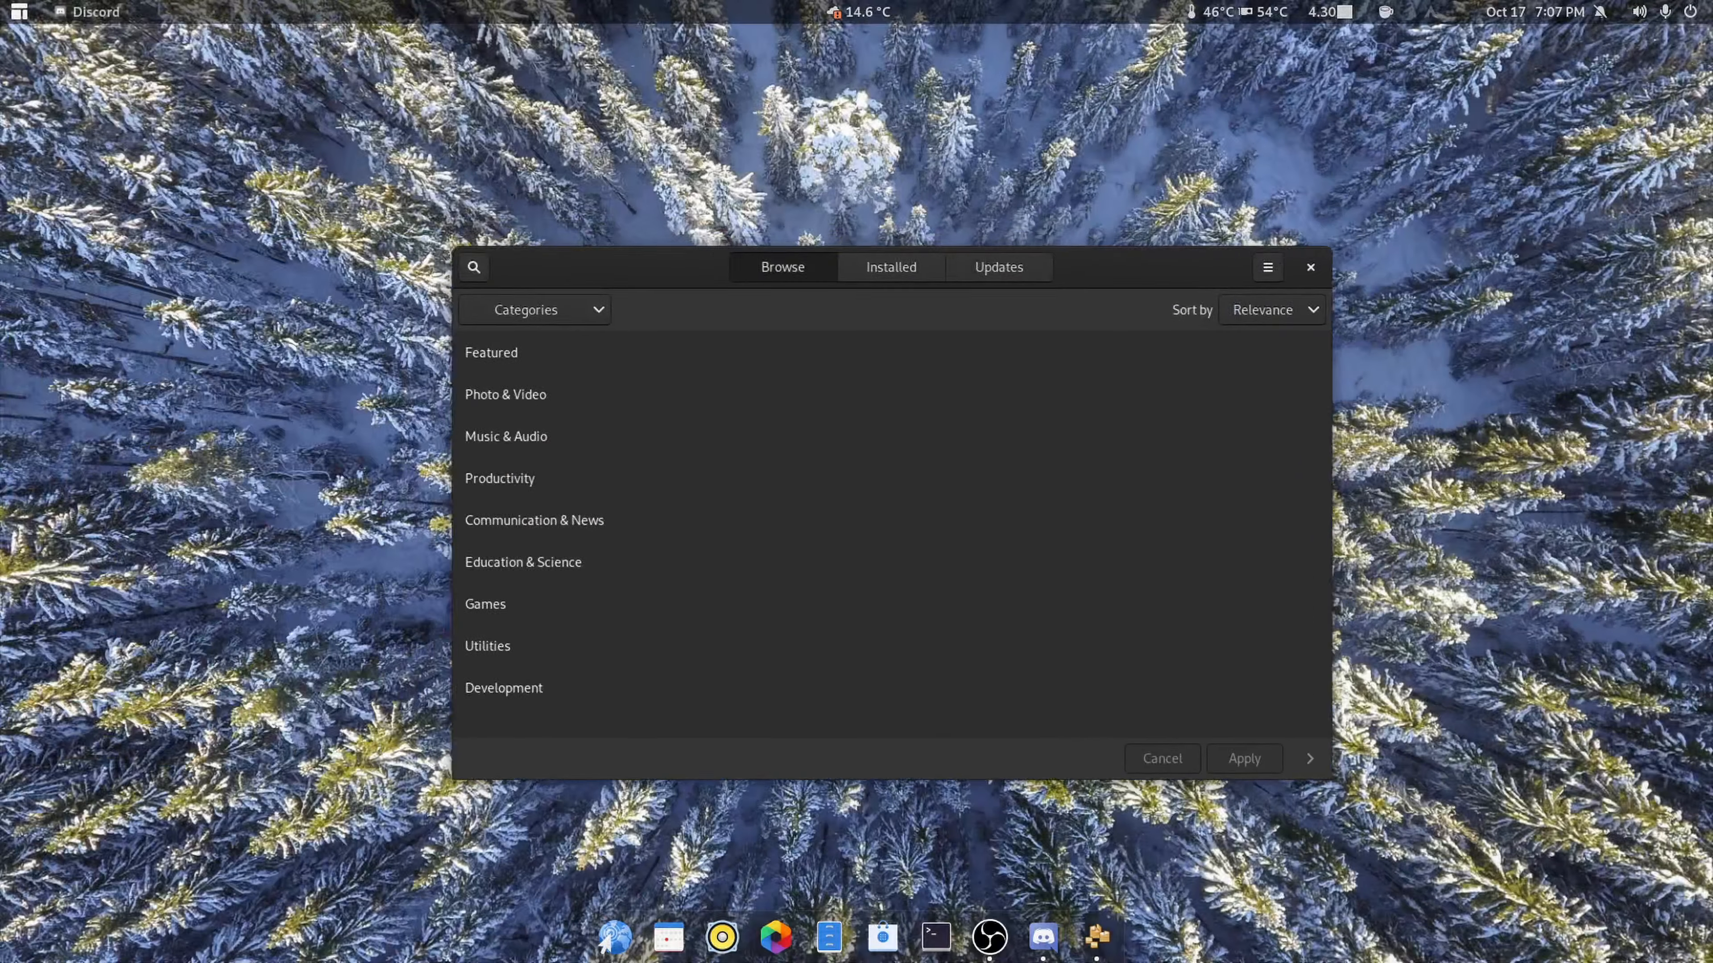
Step: Search the package manager for "whitesur" and filter the results to Flatpak packages
drag(1112, 279, 1078, 159)
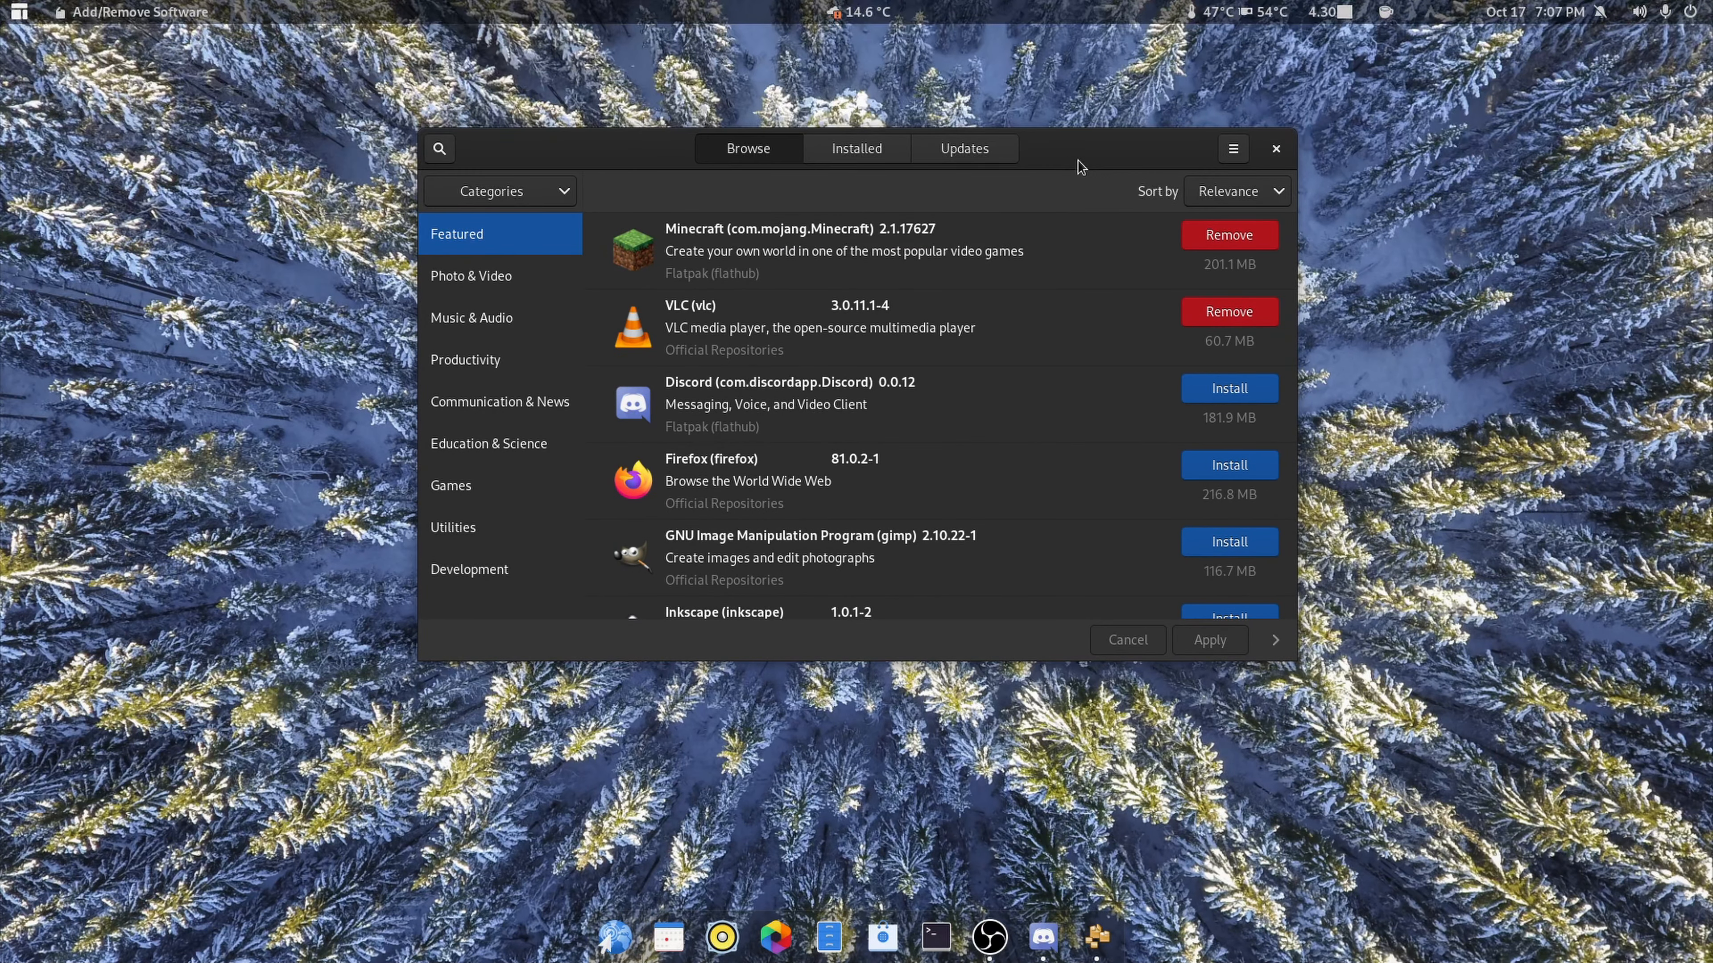
click(435, 159)
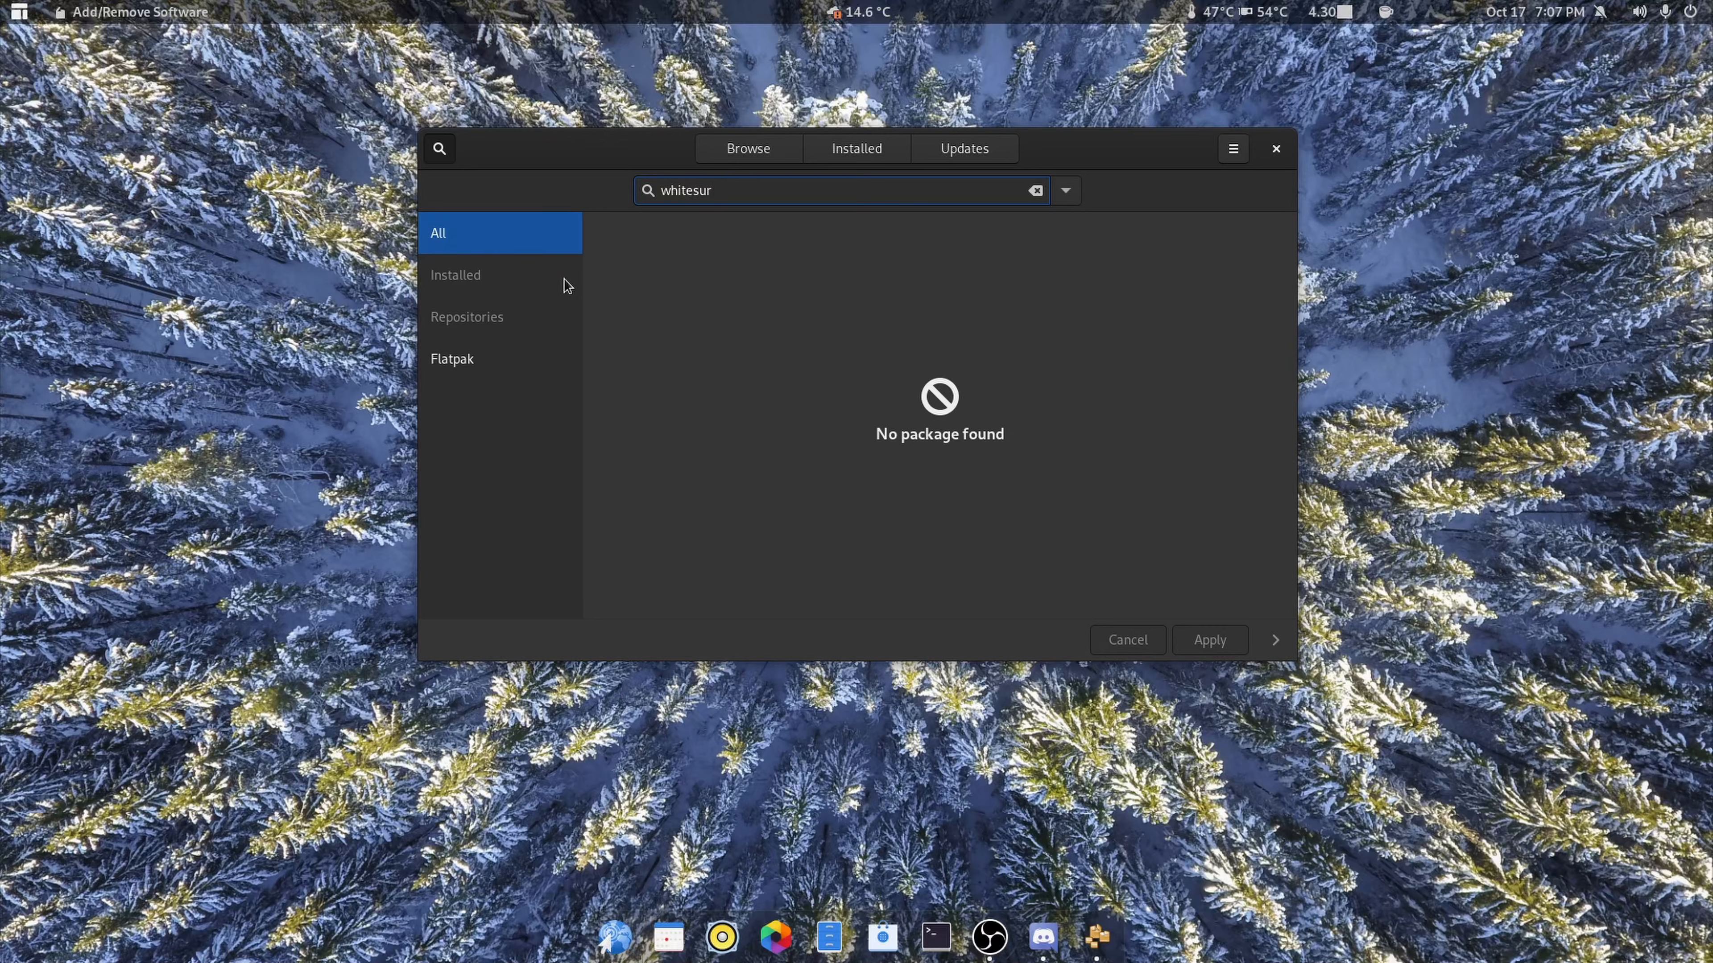
click(506, 358)
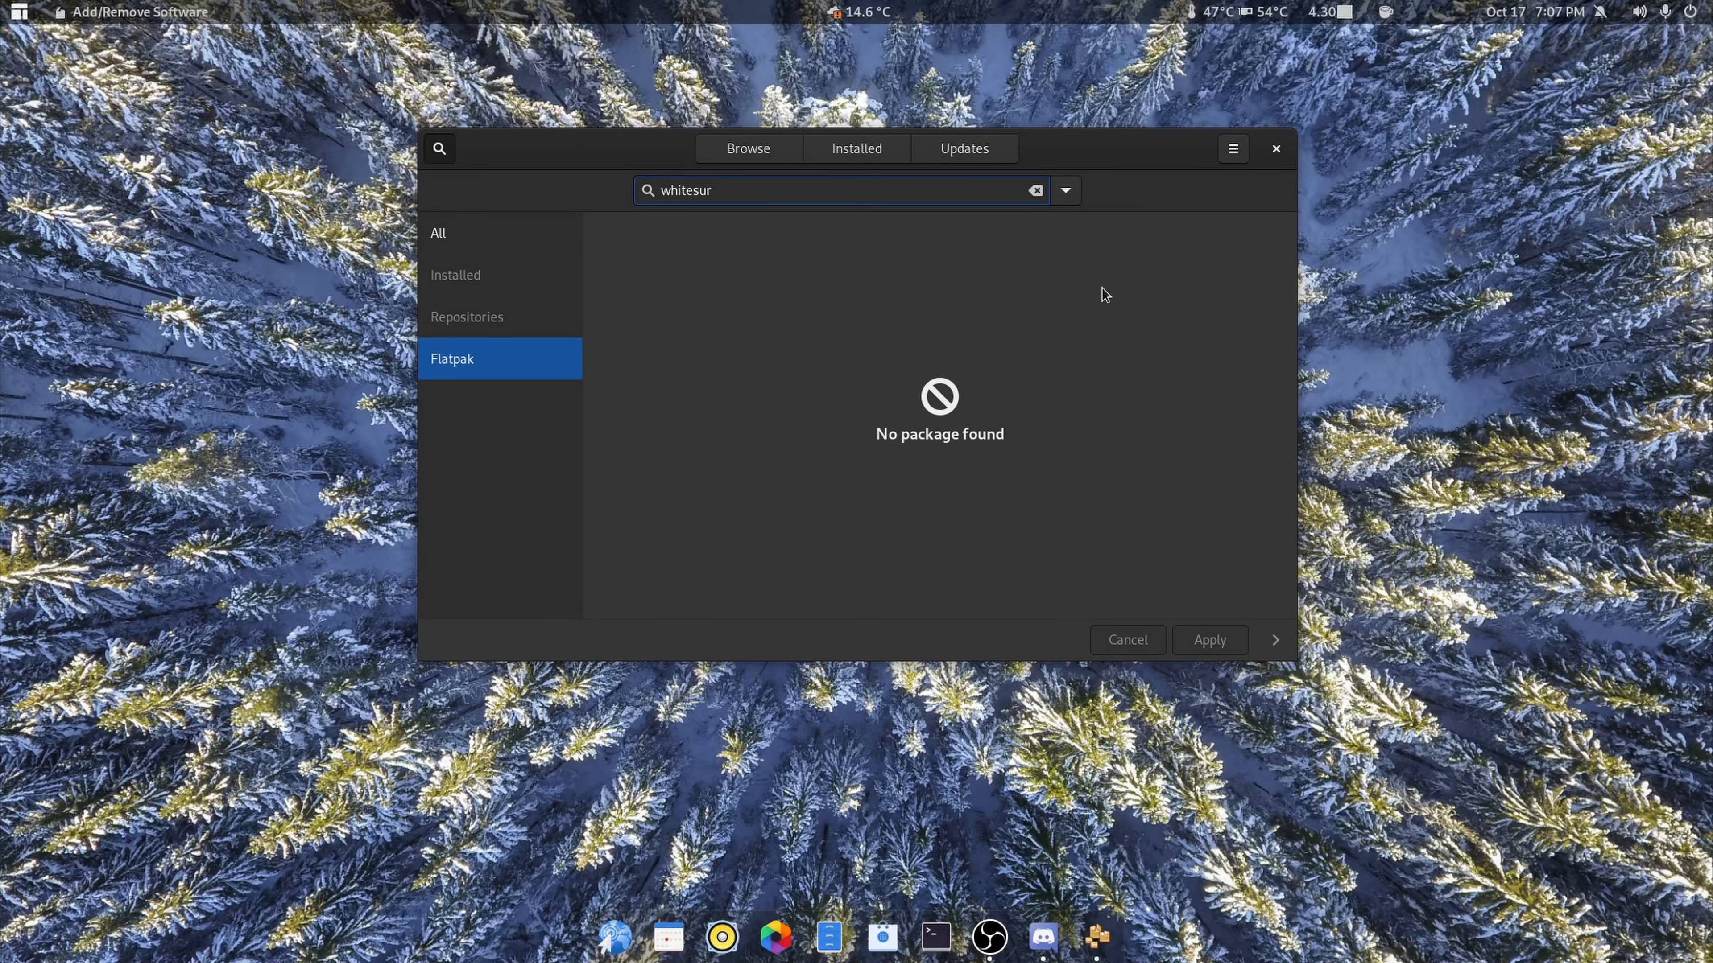
Step: Open the package manager's preferences, authenticating with the administrator password
click(1232, 149)
click(1225, 288)
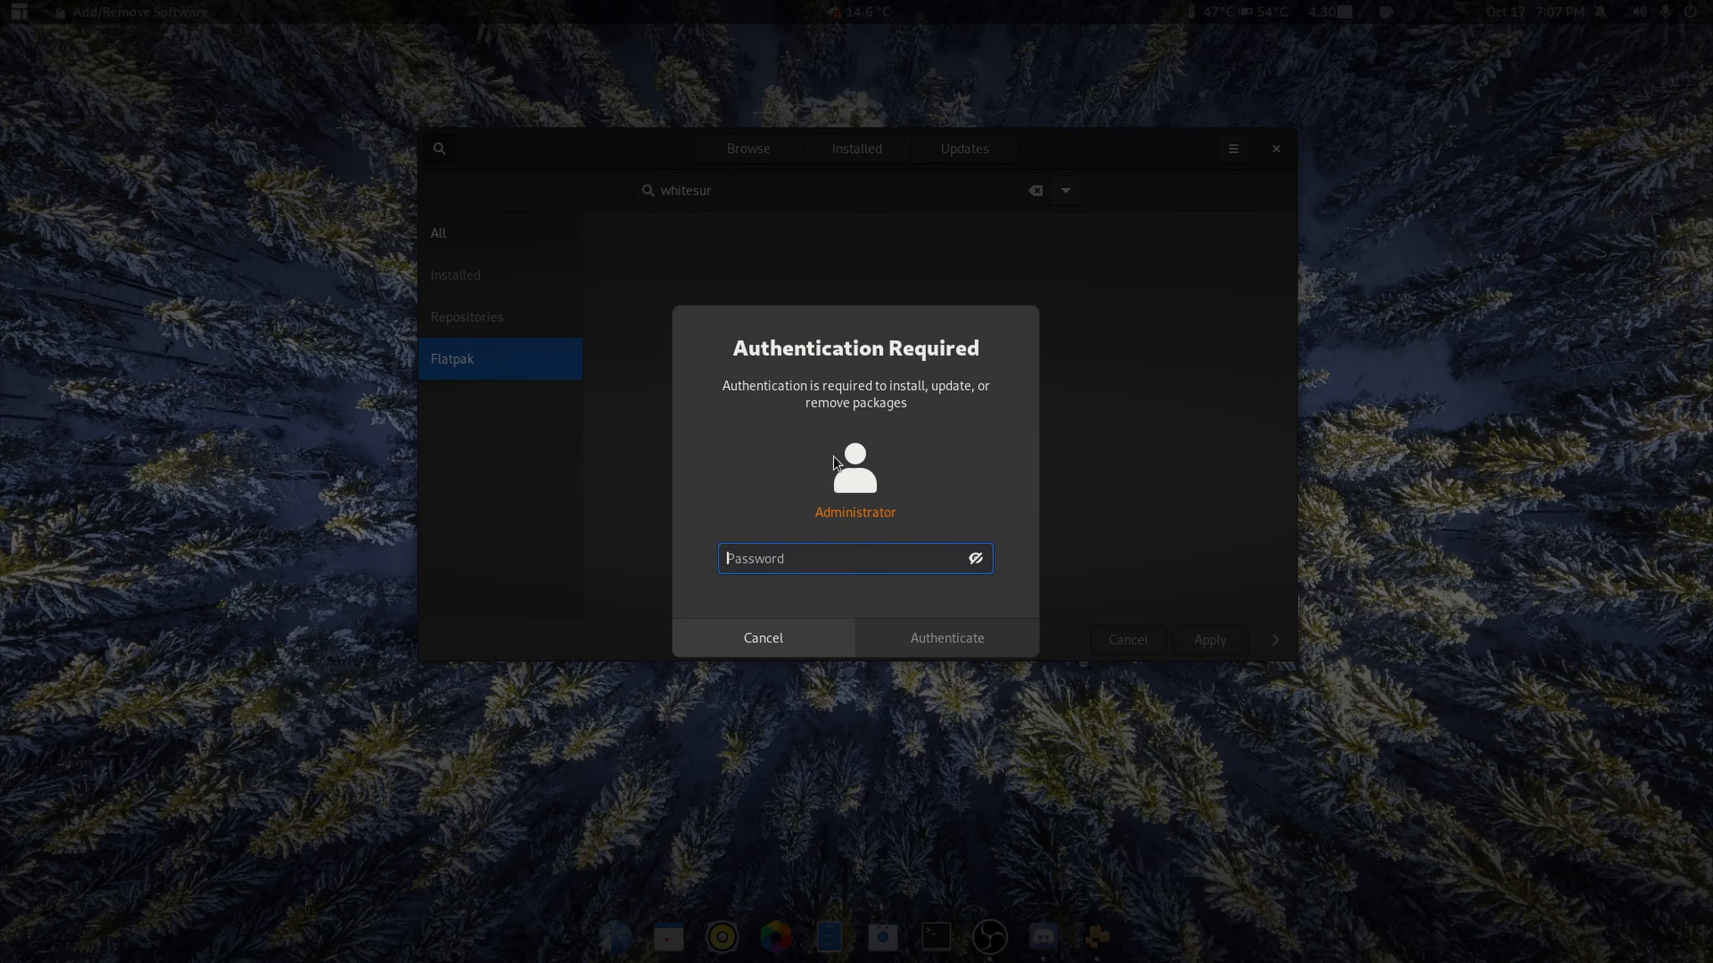
text(•)
key(Return)
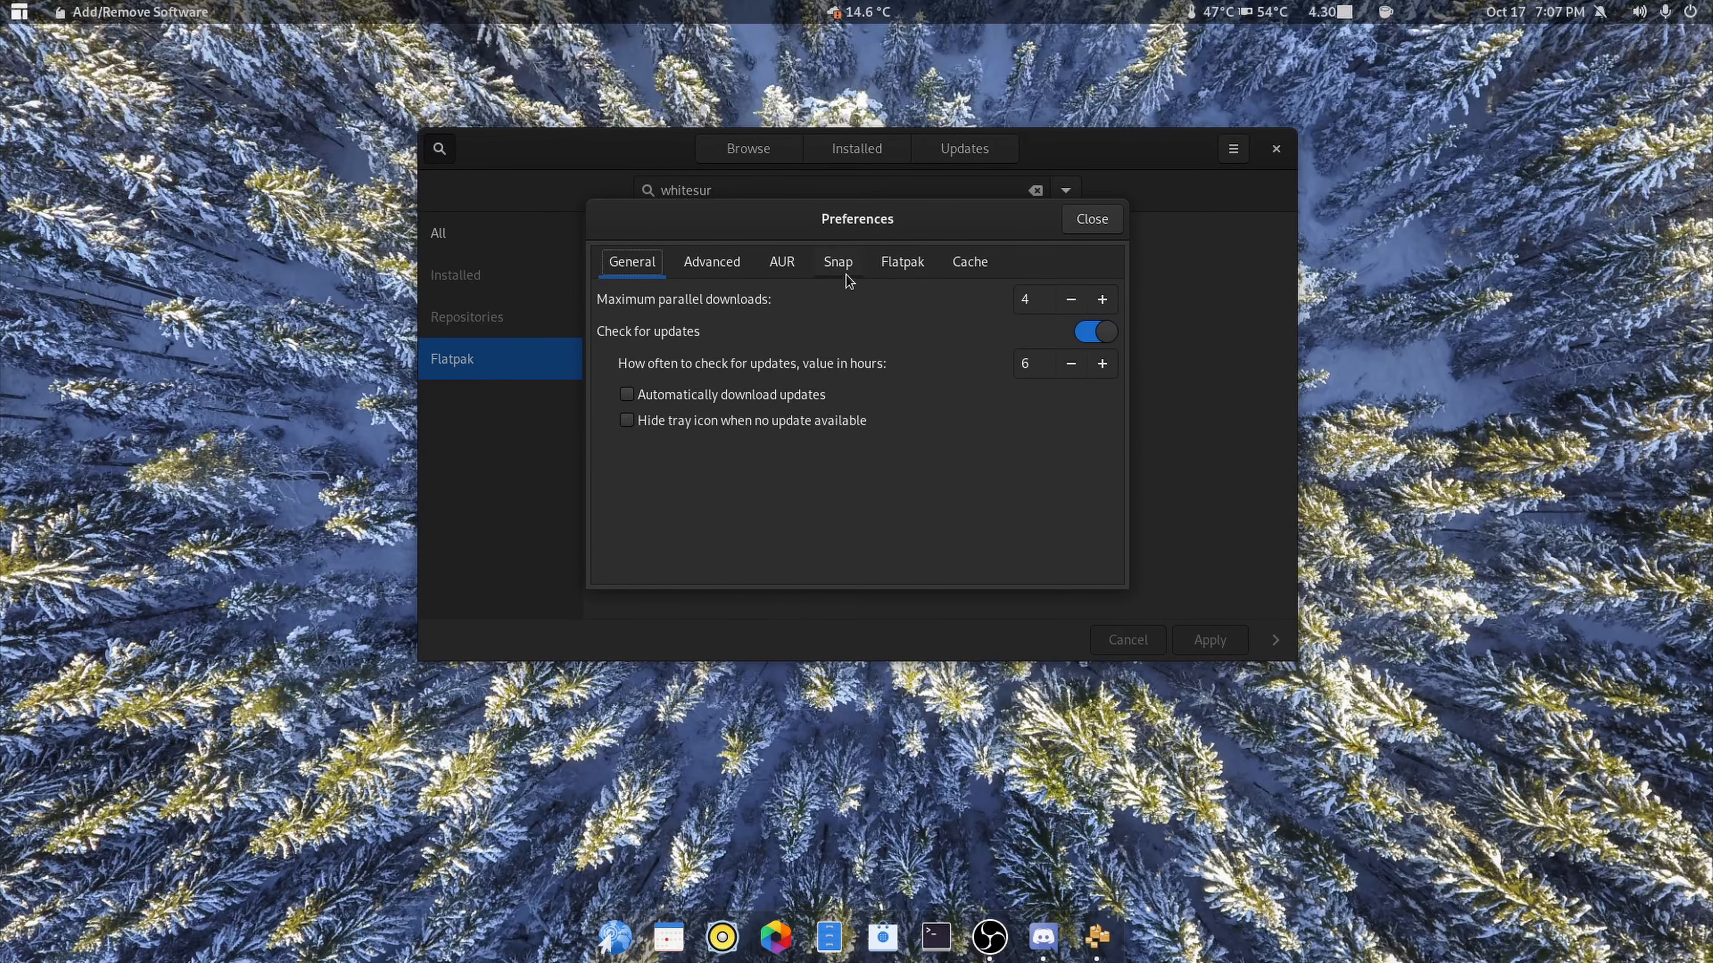
Step: Enable AUR support with checking for updates and for development packages updates, and close the preferences
click(771, 270)
click(1087, 351)
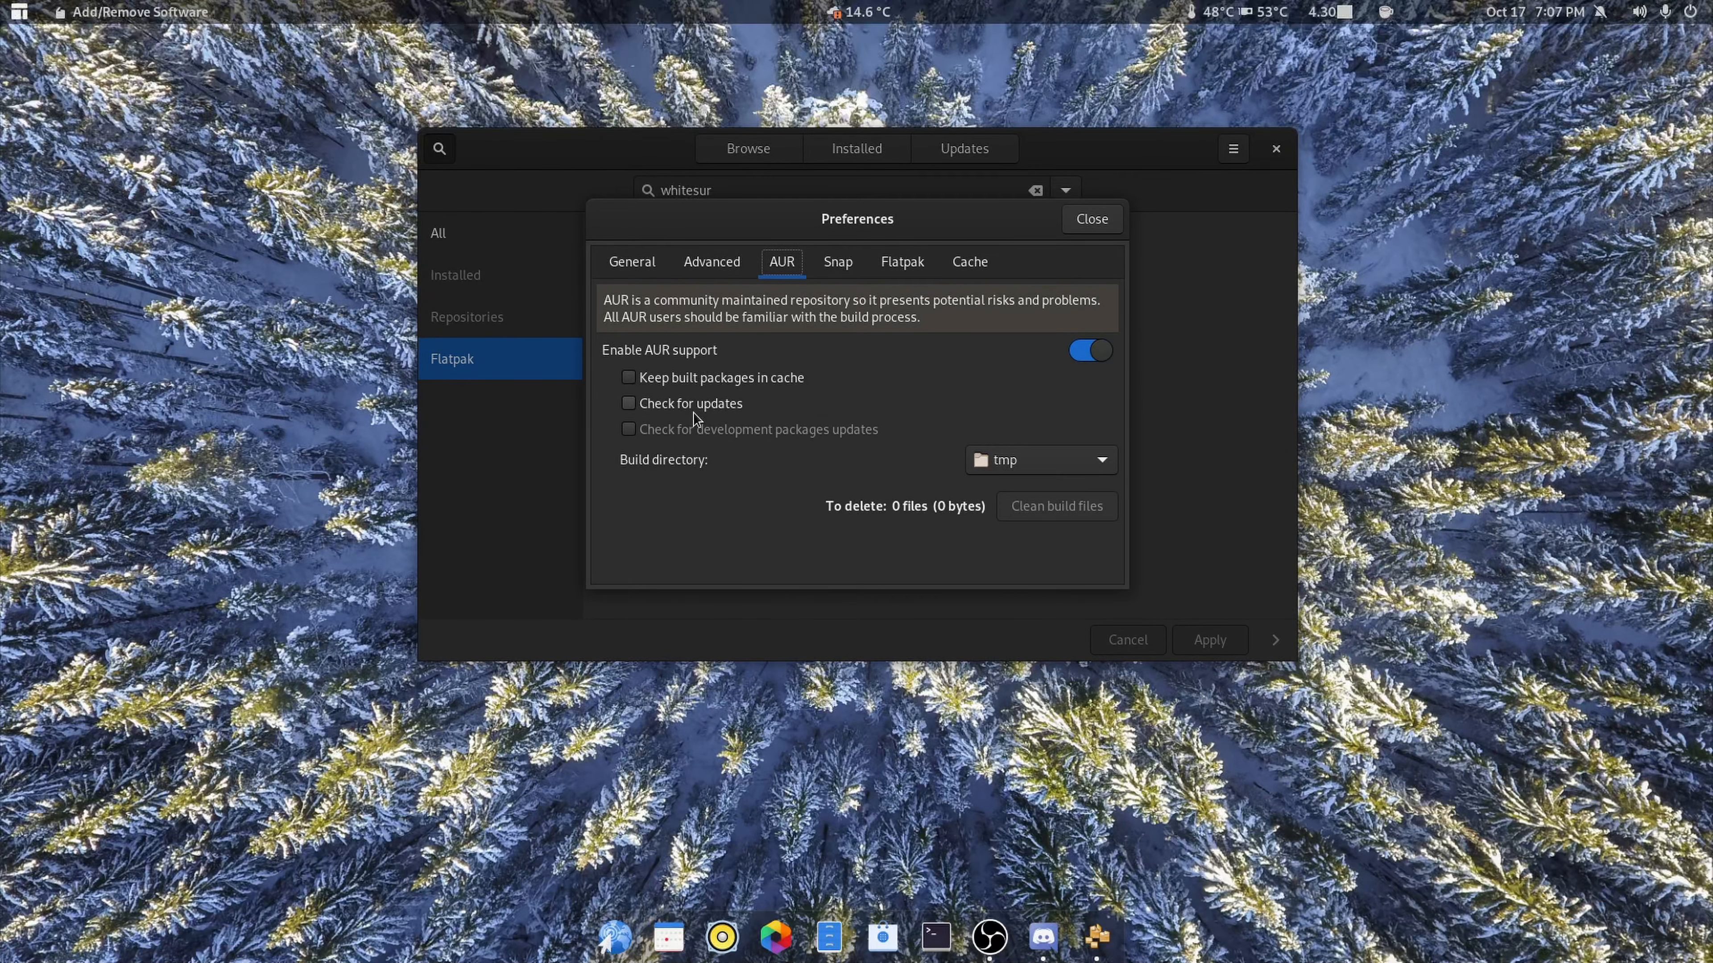
click(721, 405)
click(764, 432)
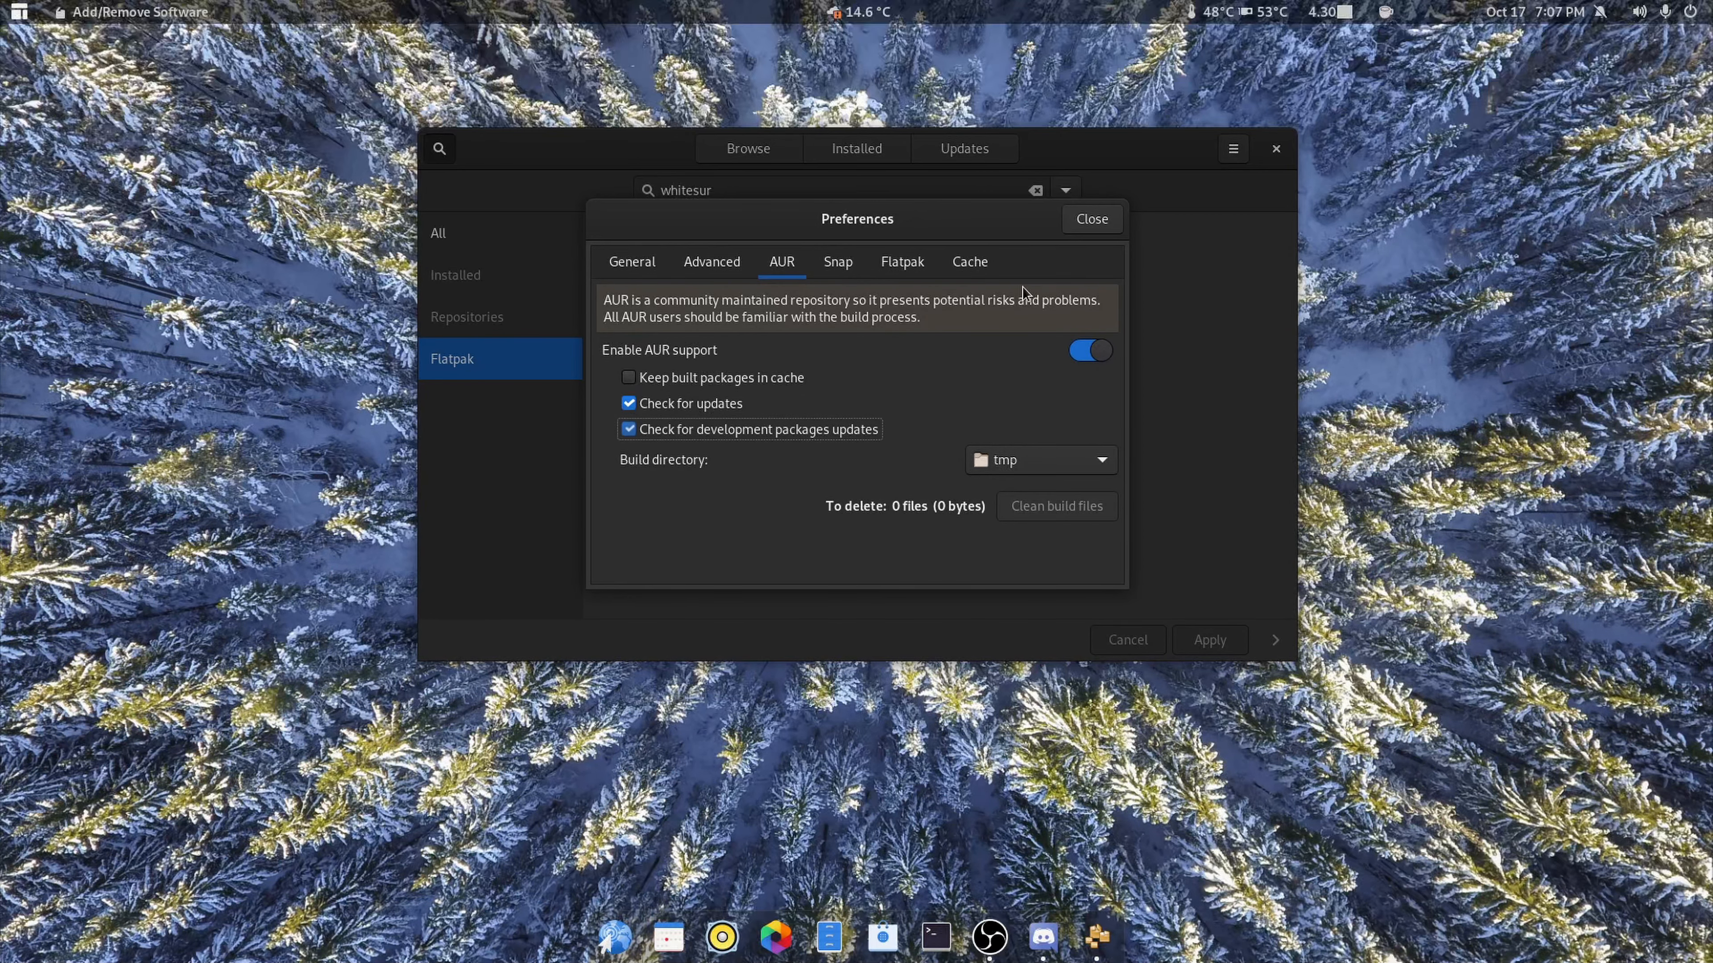
click(1091, 218)
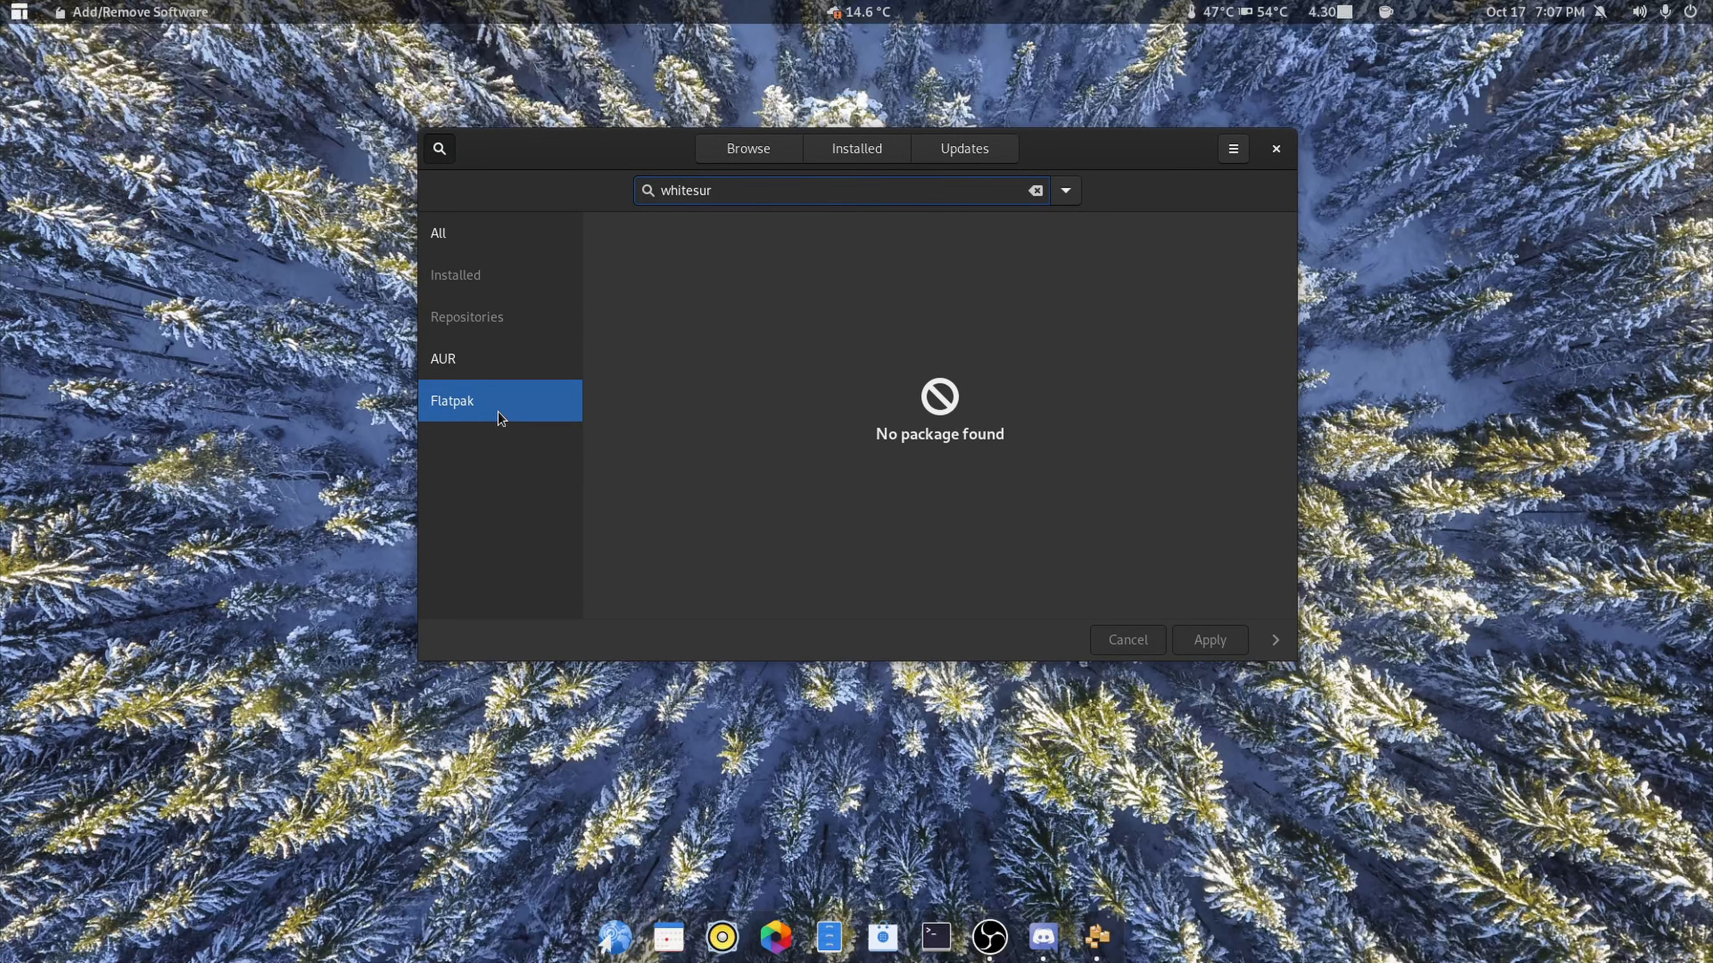
Step: From the AUR results, select whitesur-cursor-theme-git and whitesur-gtk-theme-git for building and apply the installation
click(479, 356)
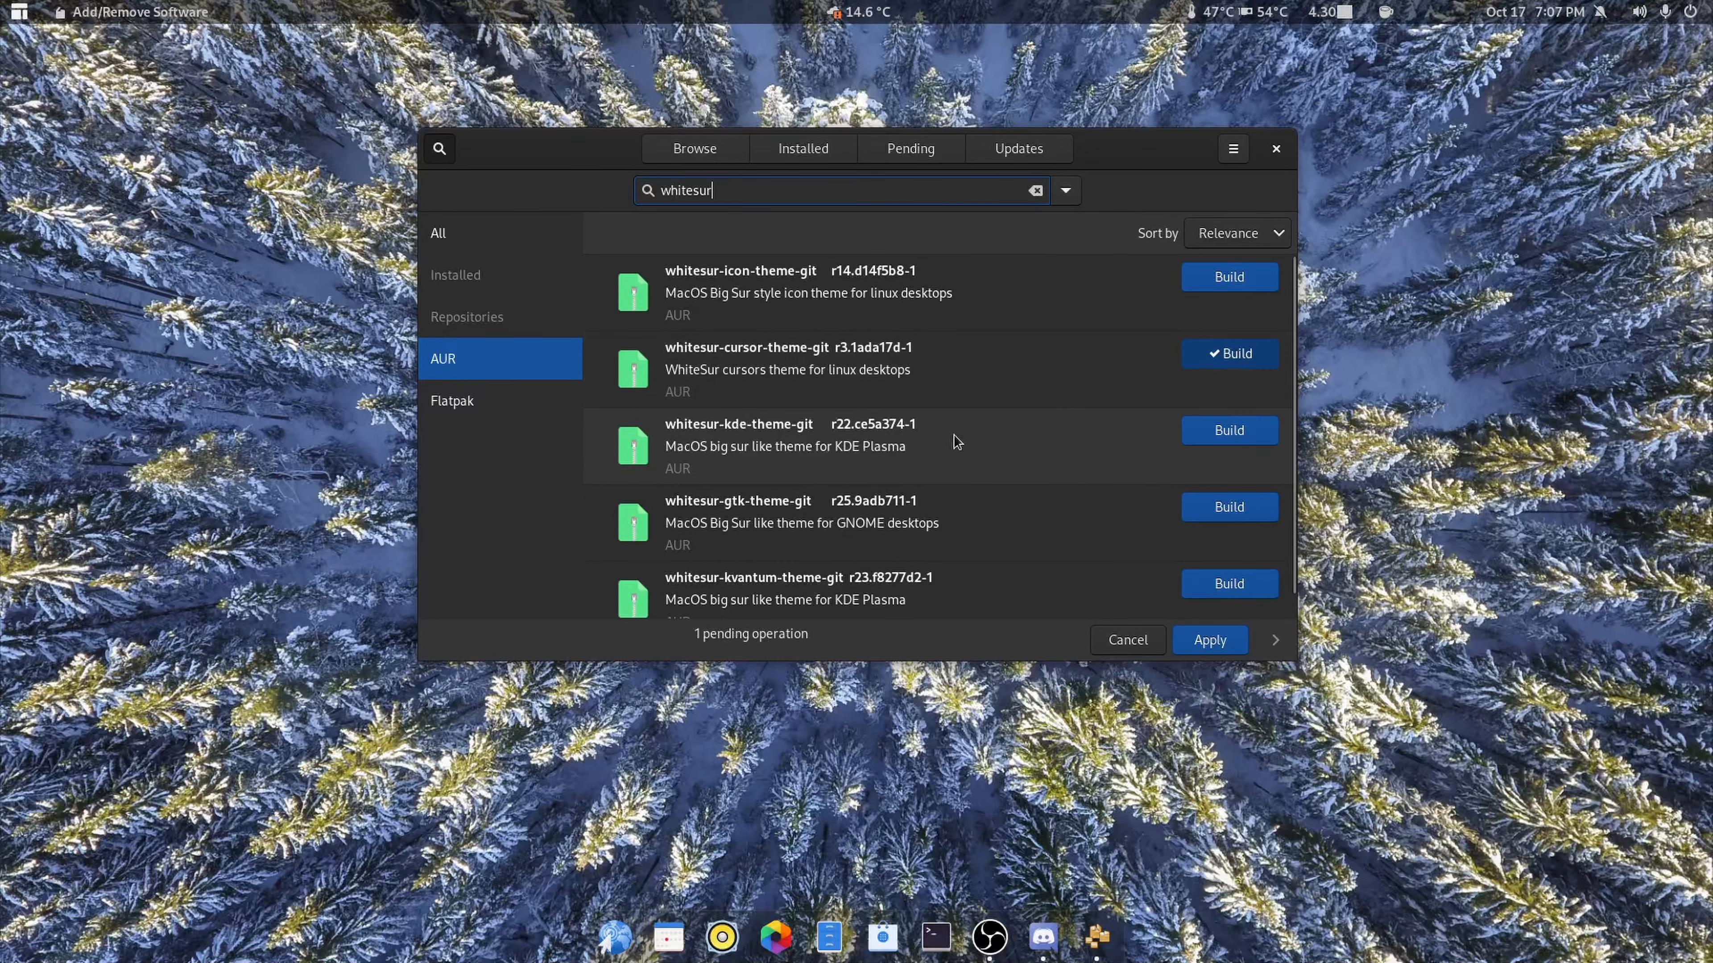
scroll(995, 444, down, 1)
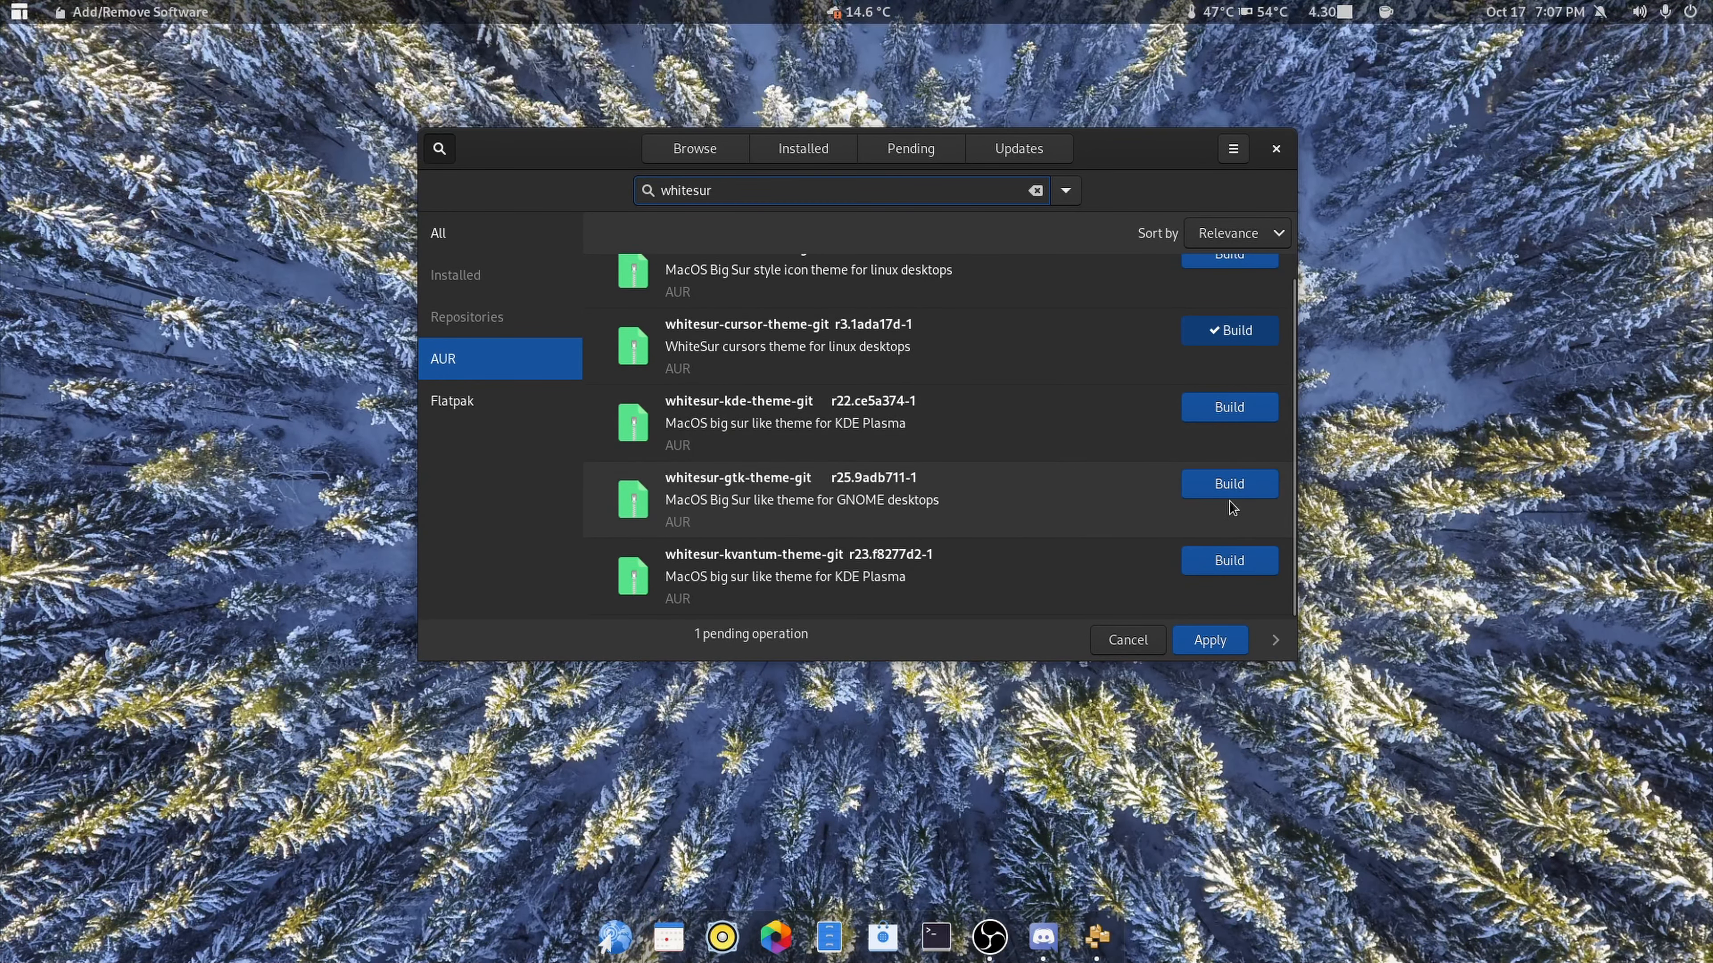
click(1234, 485)
click(1210, 641)
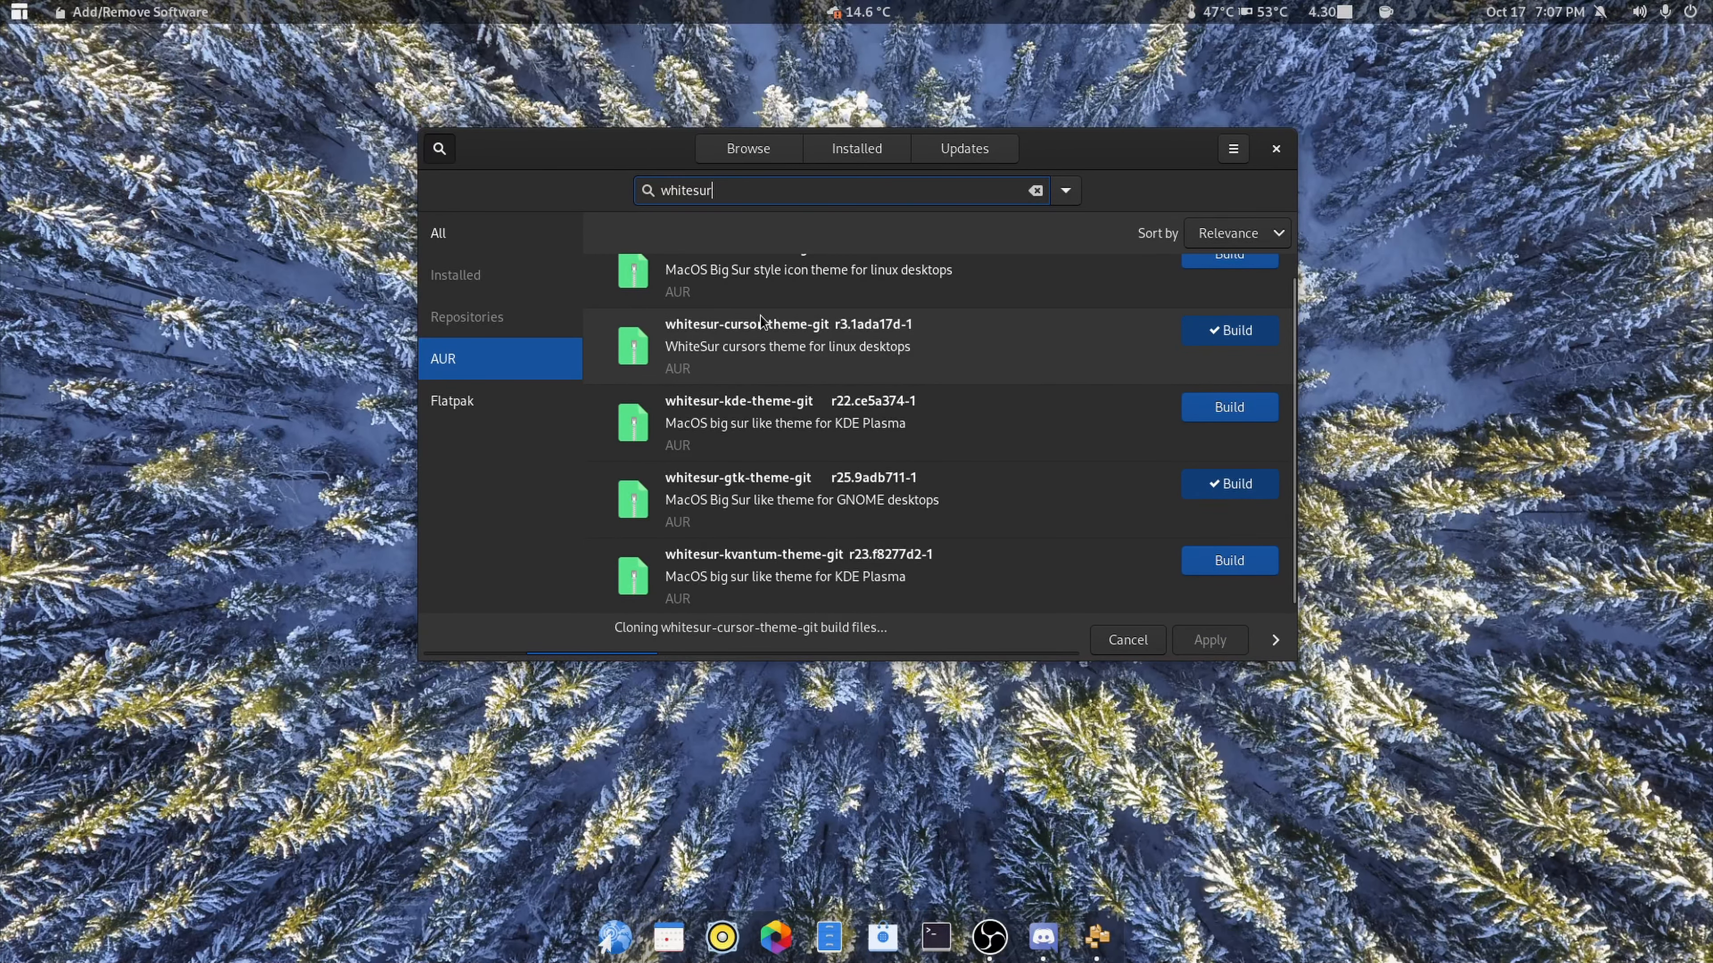
click(1170, 267)
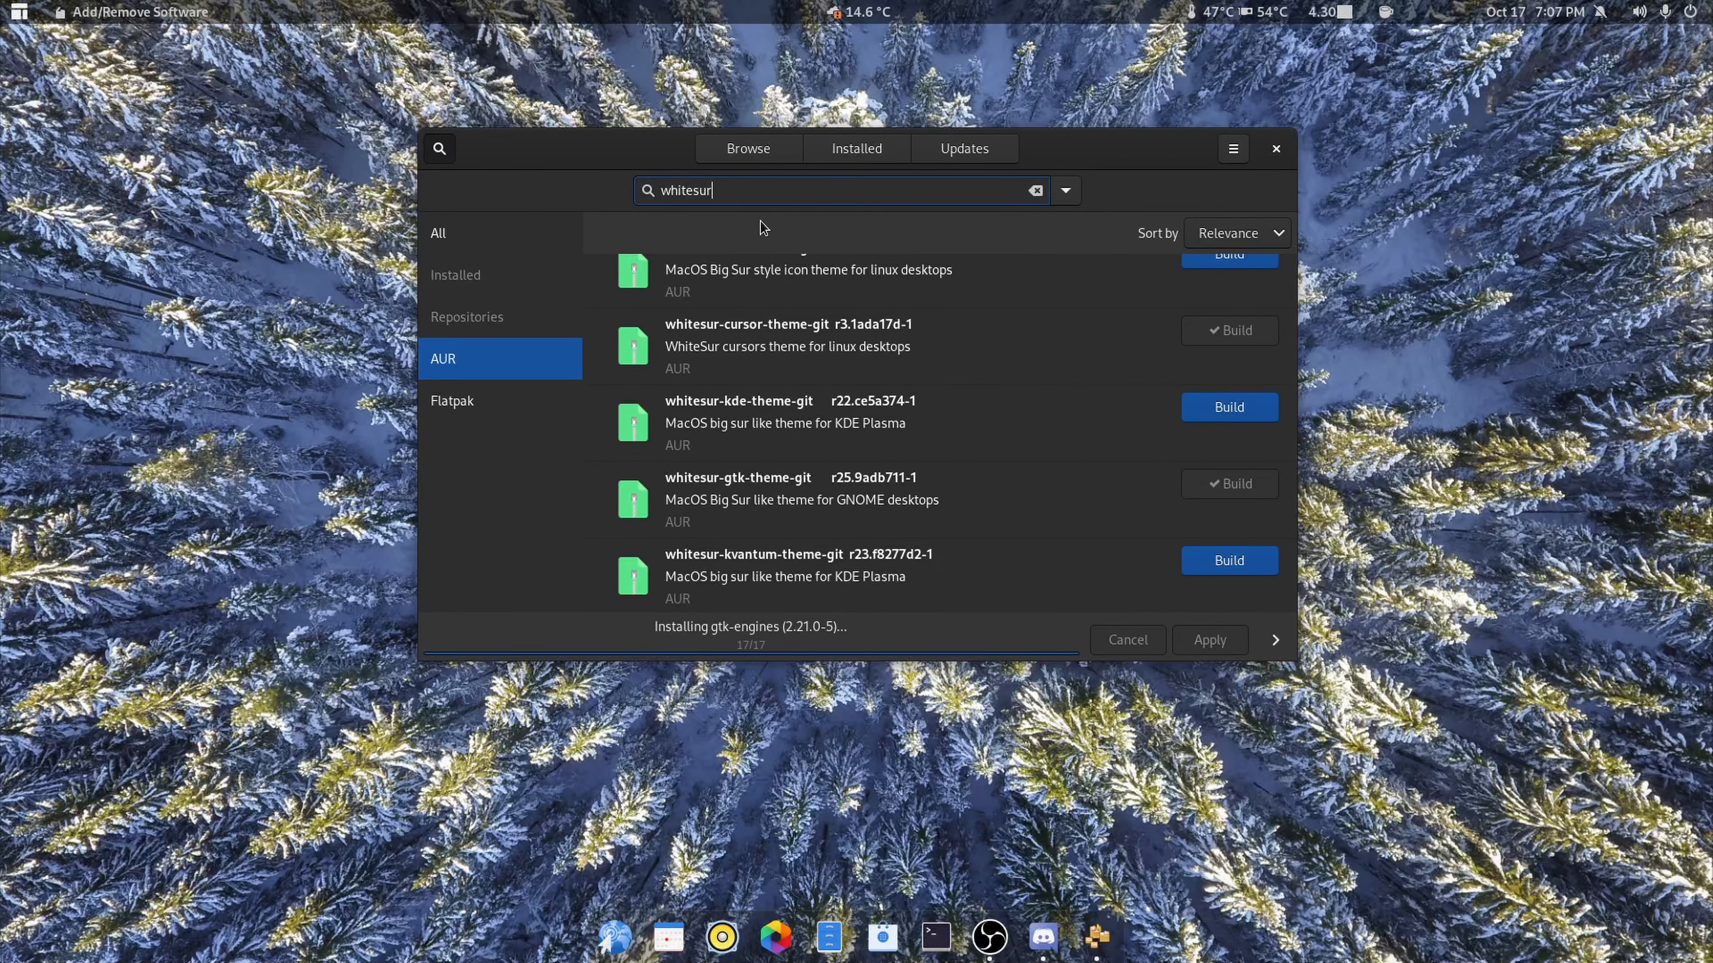
Step: Search the AUR for "numix cir" and build and install numix-circle-arc-icons-git
drag(730, 197, 592, 188)
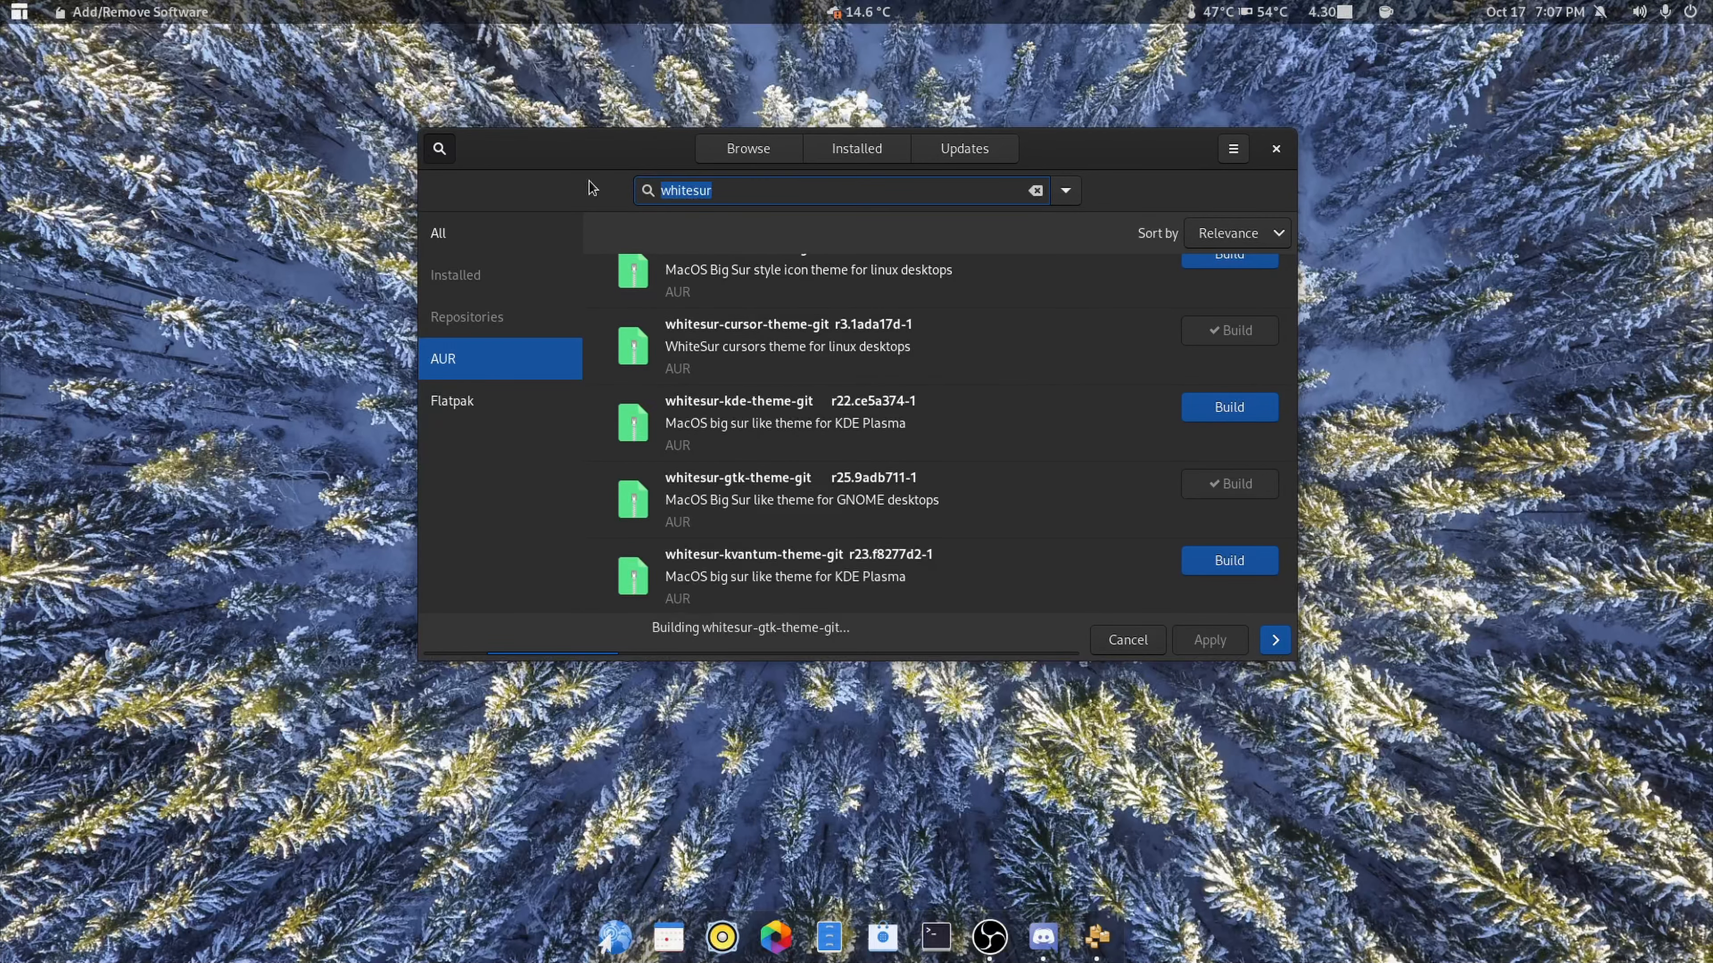
text(numix cir)
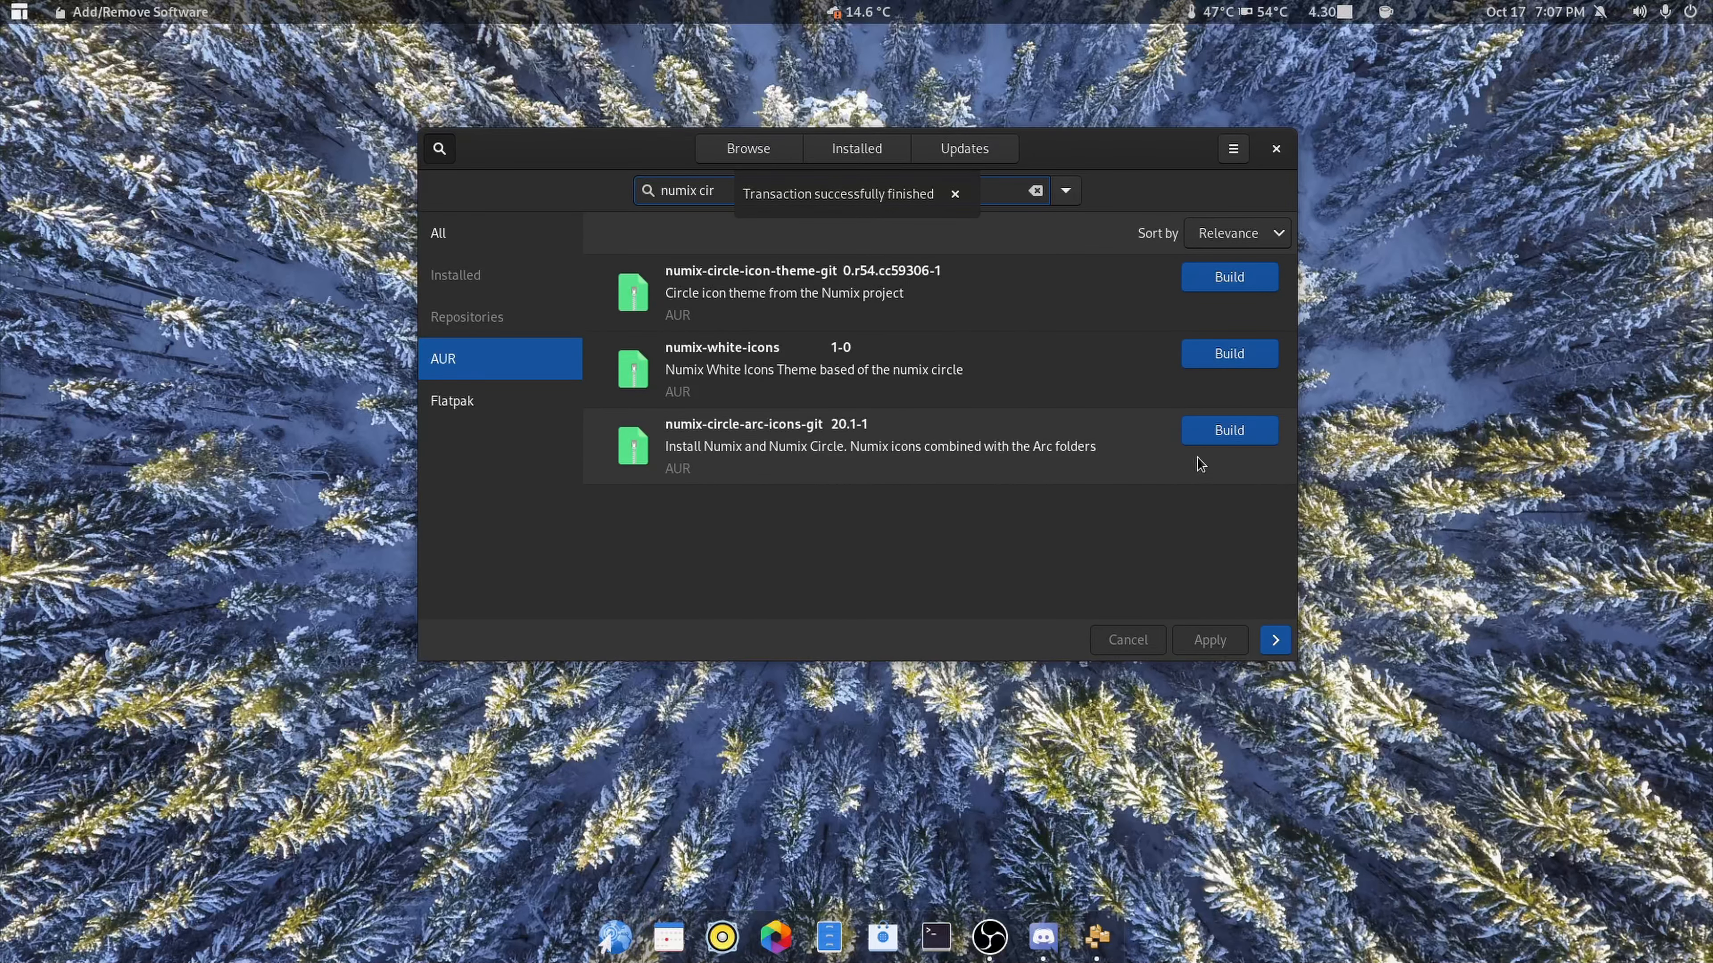
click(1235, 437)
click(1238, 635)
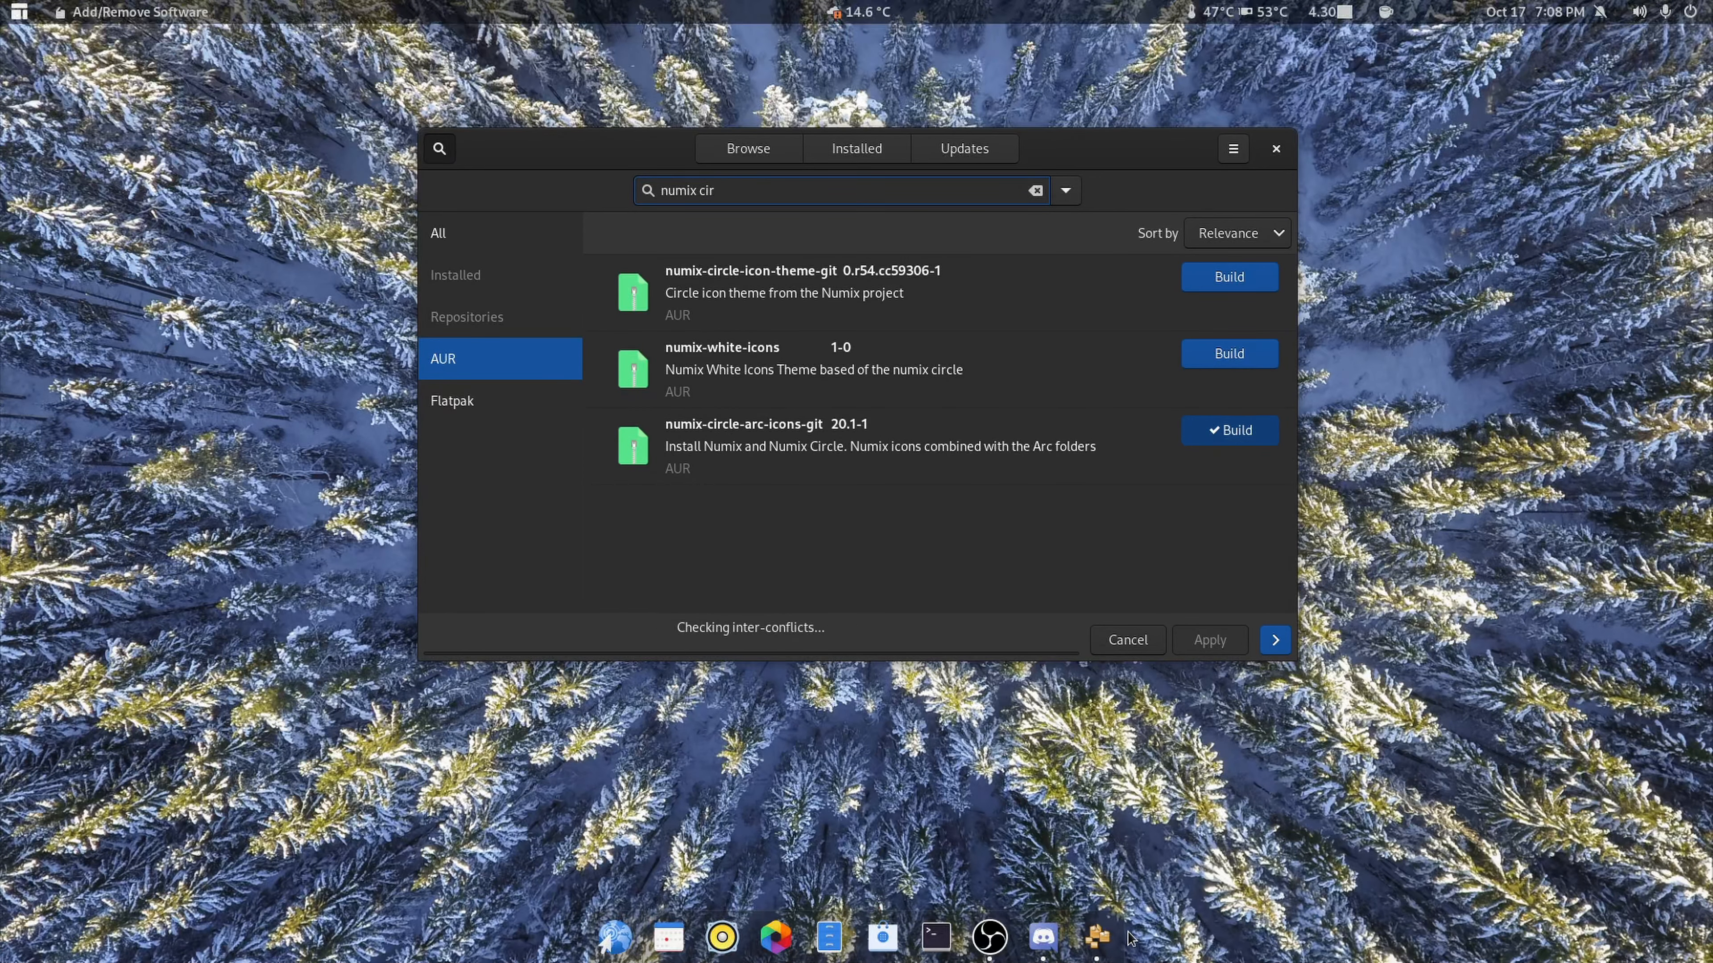
key(Return)
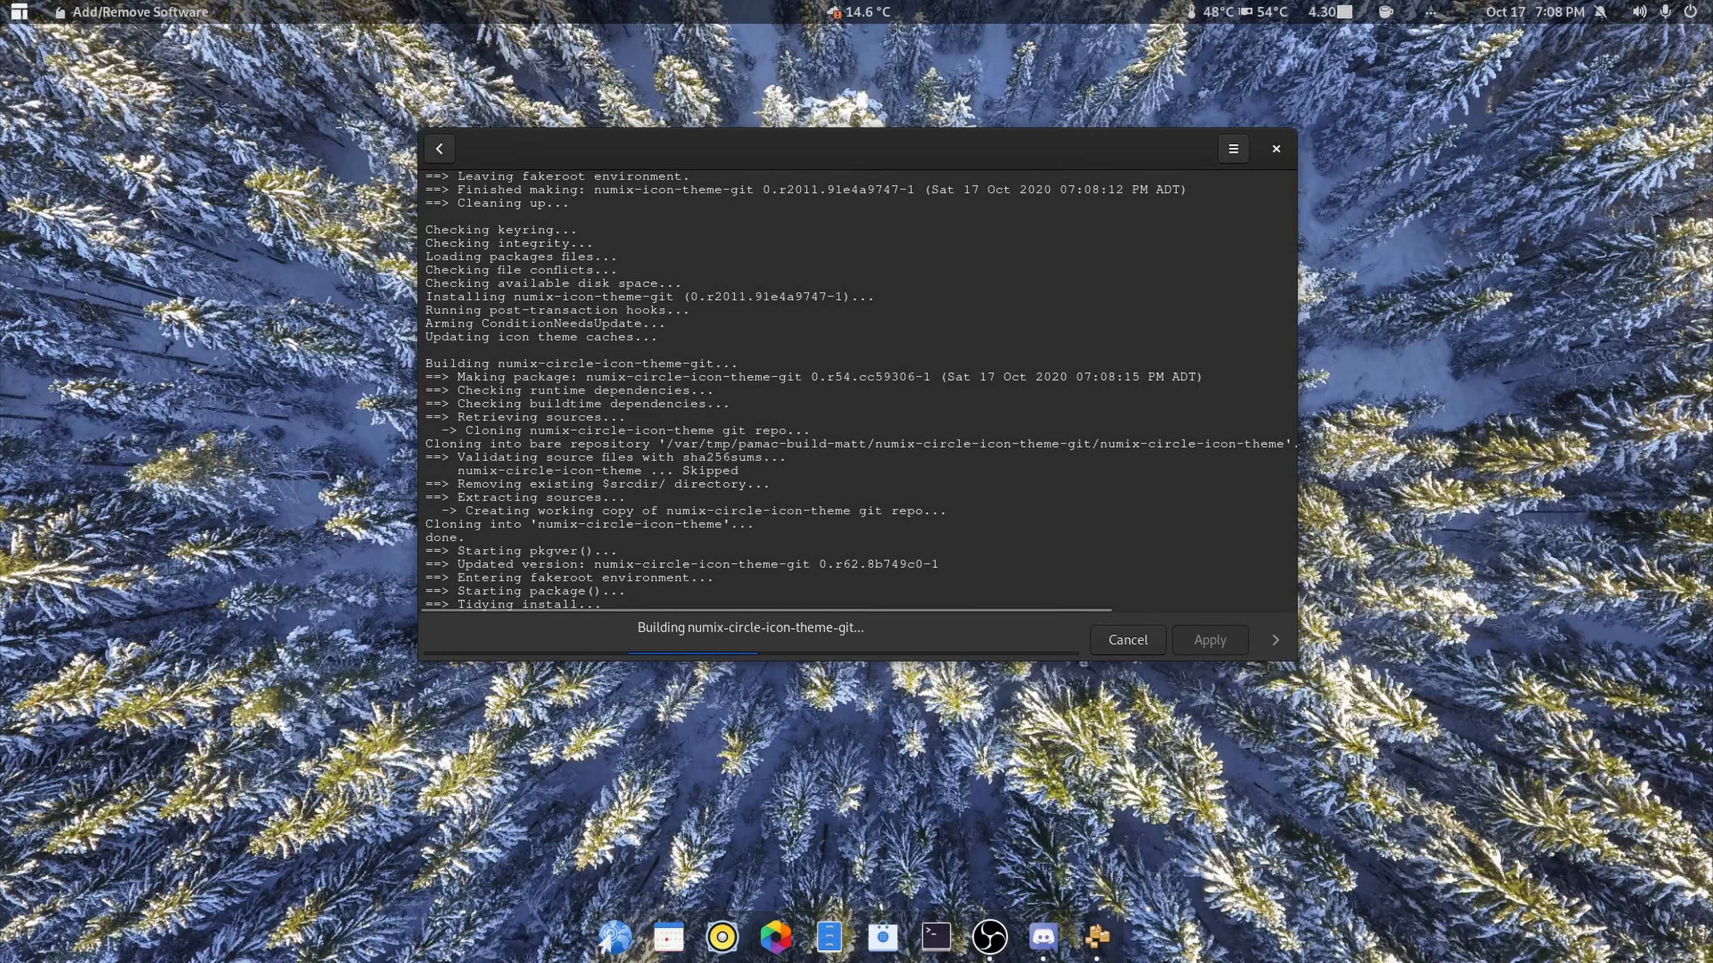
key(alt+Tab)
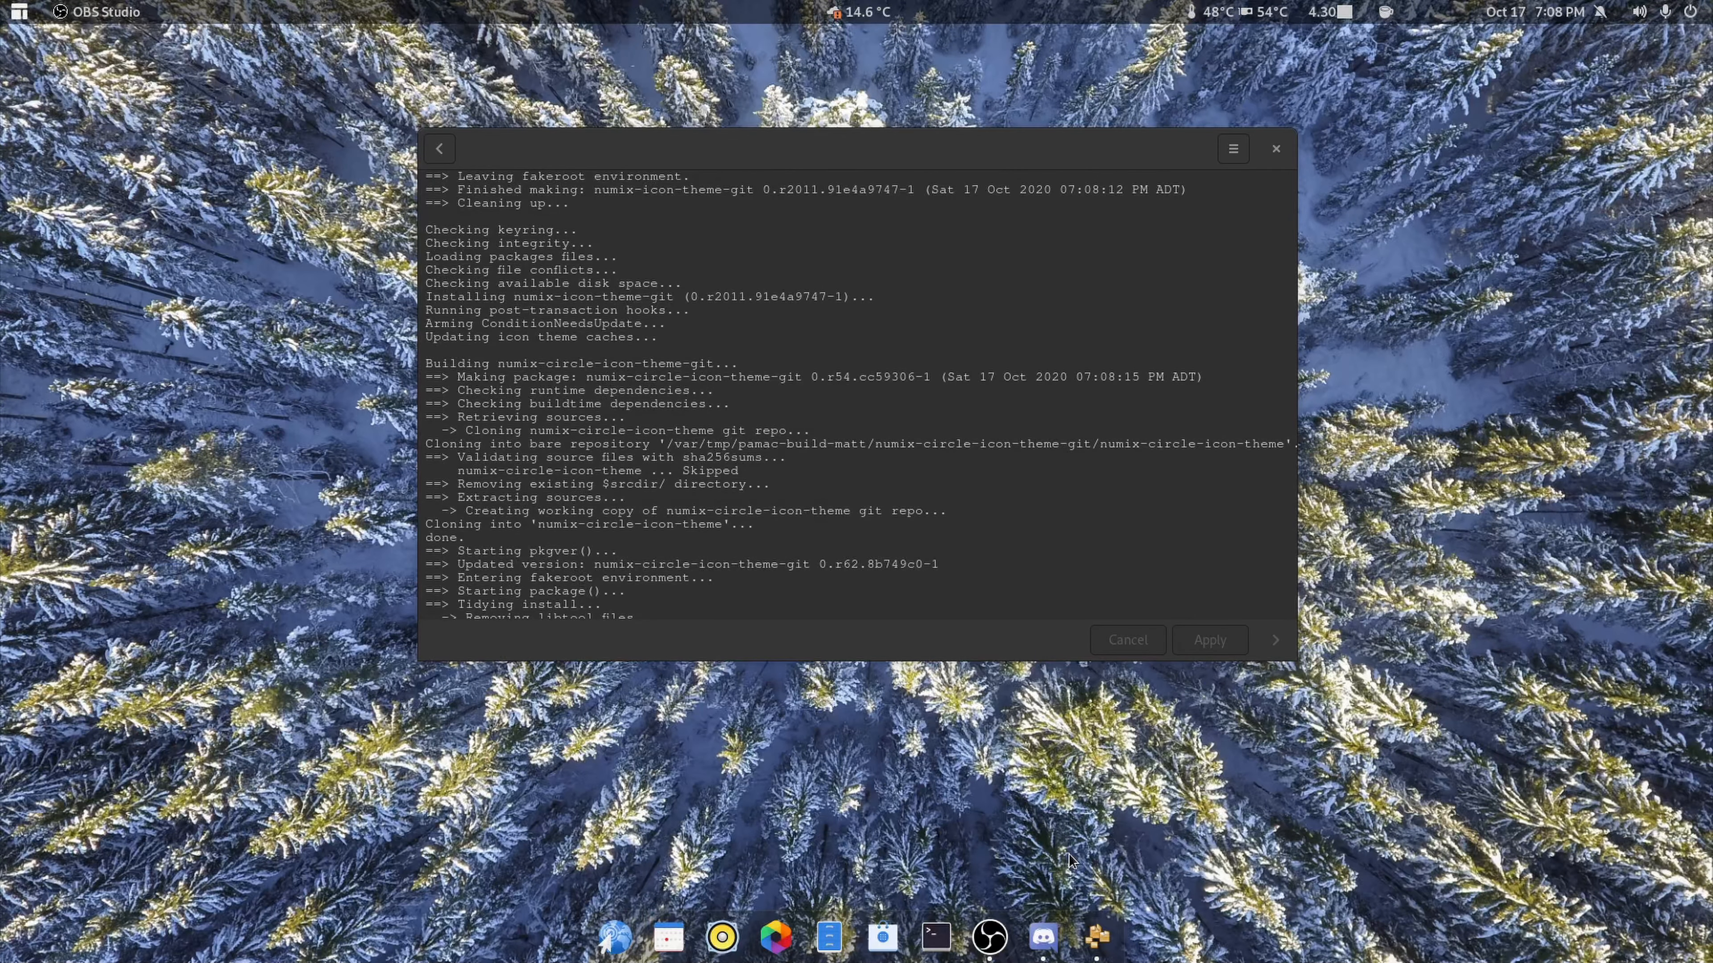
Step: Quit the package manager
right_click(1097, 936)
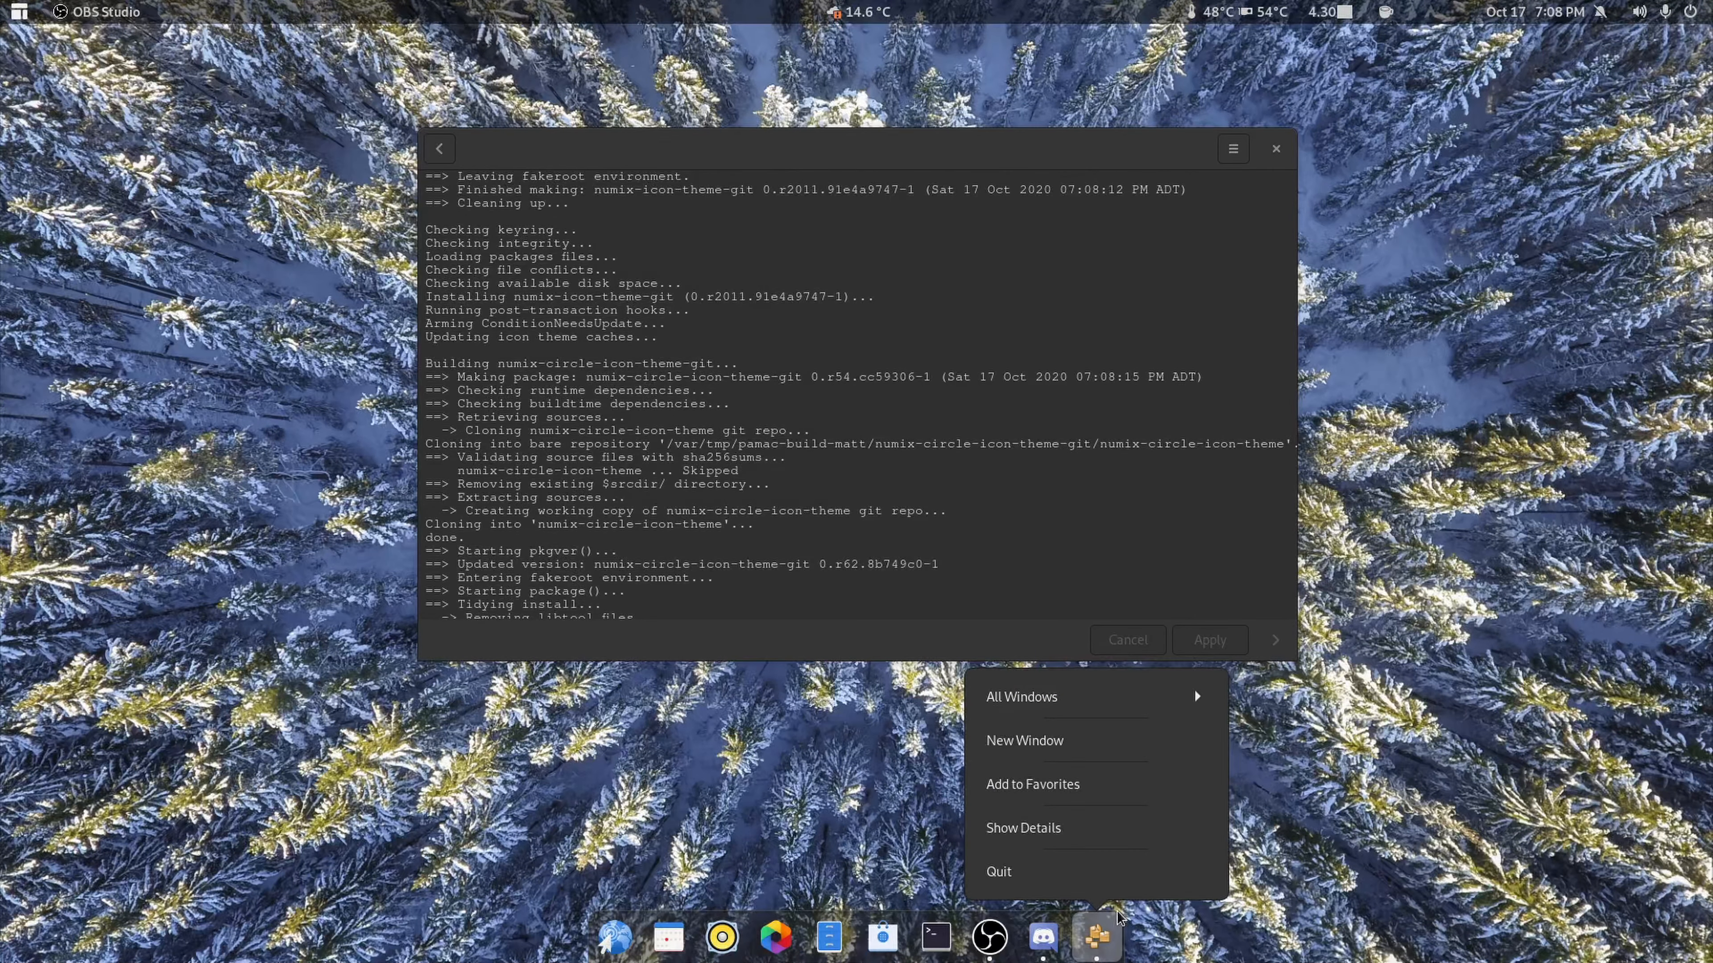
click(1018, 873)
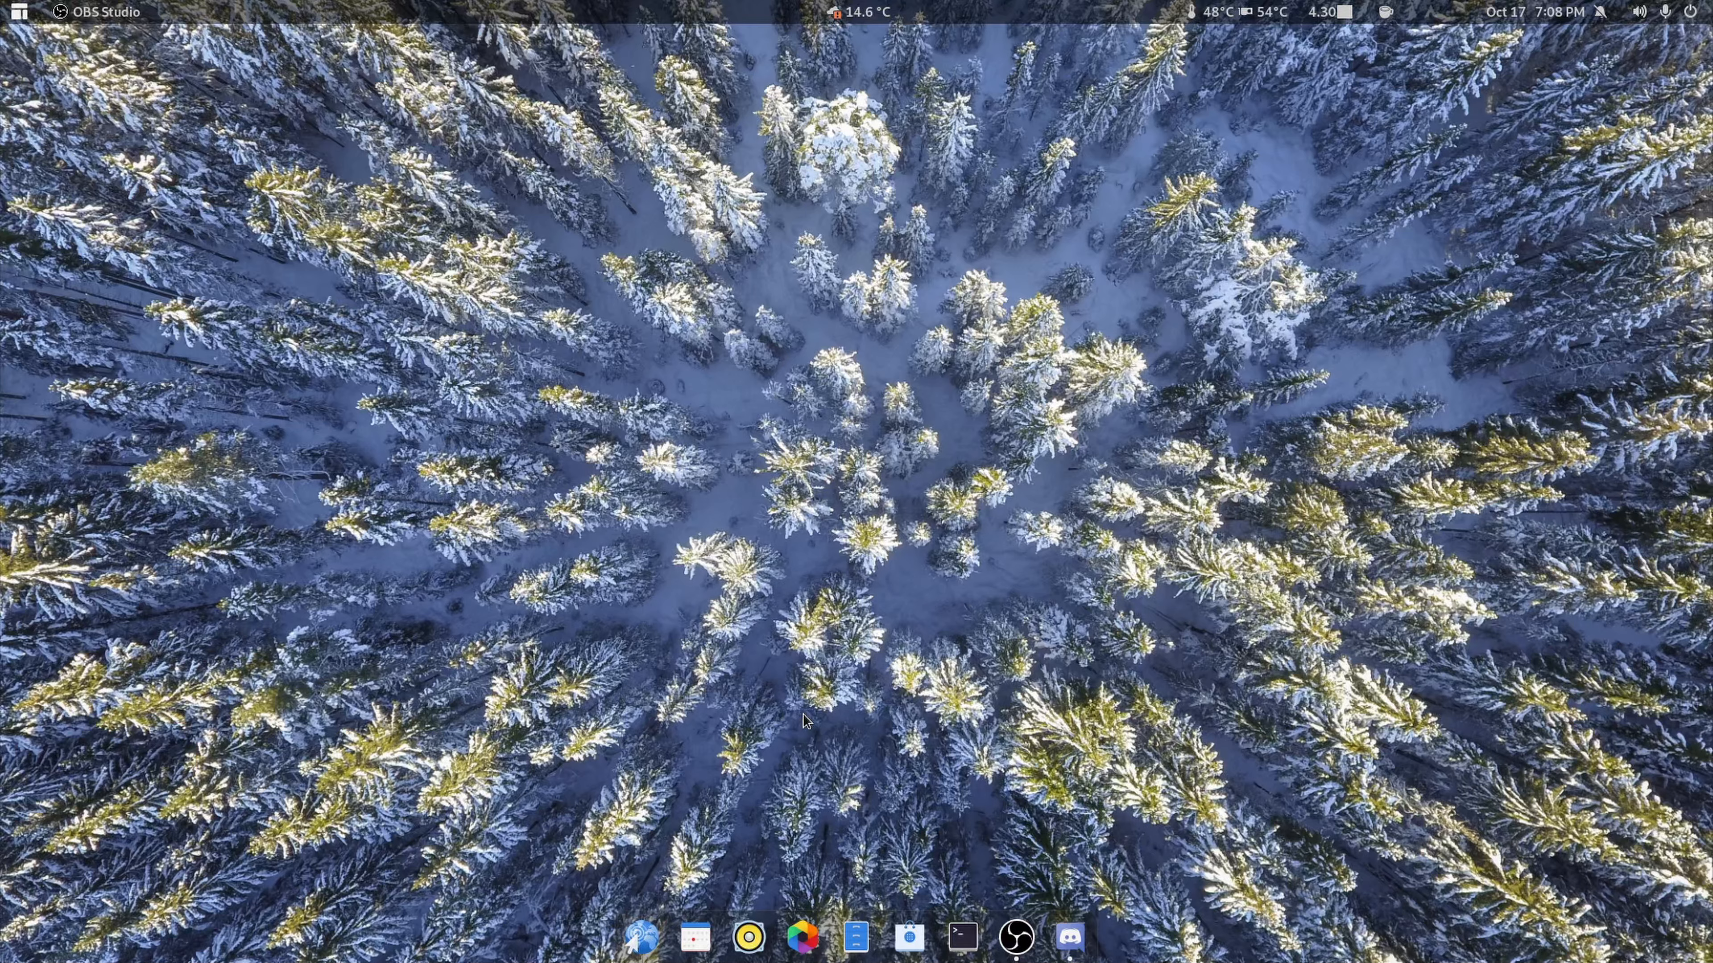
Step: Open Tweaks and add it to the dock favorites
key(super)
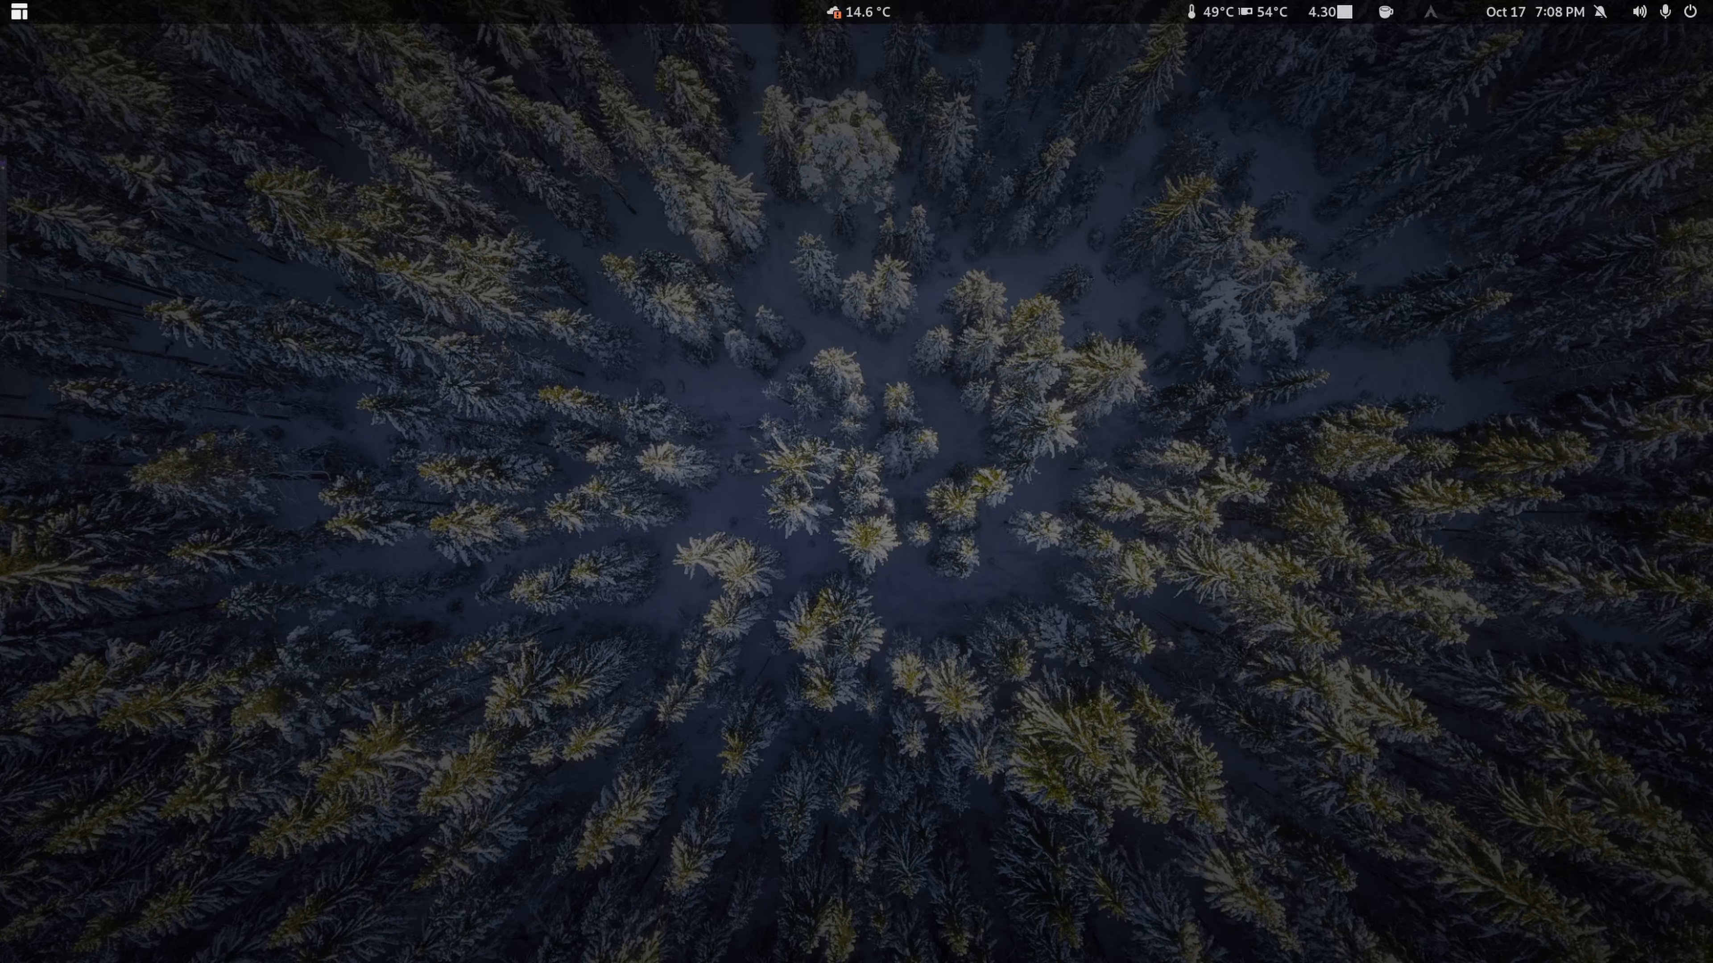
drag(1, 171, 1, 222)
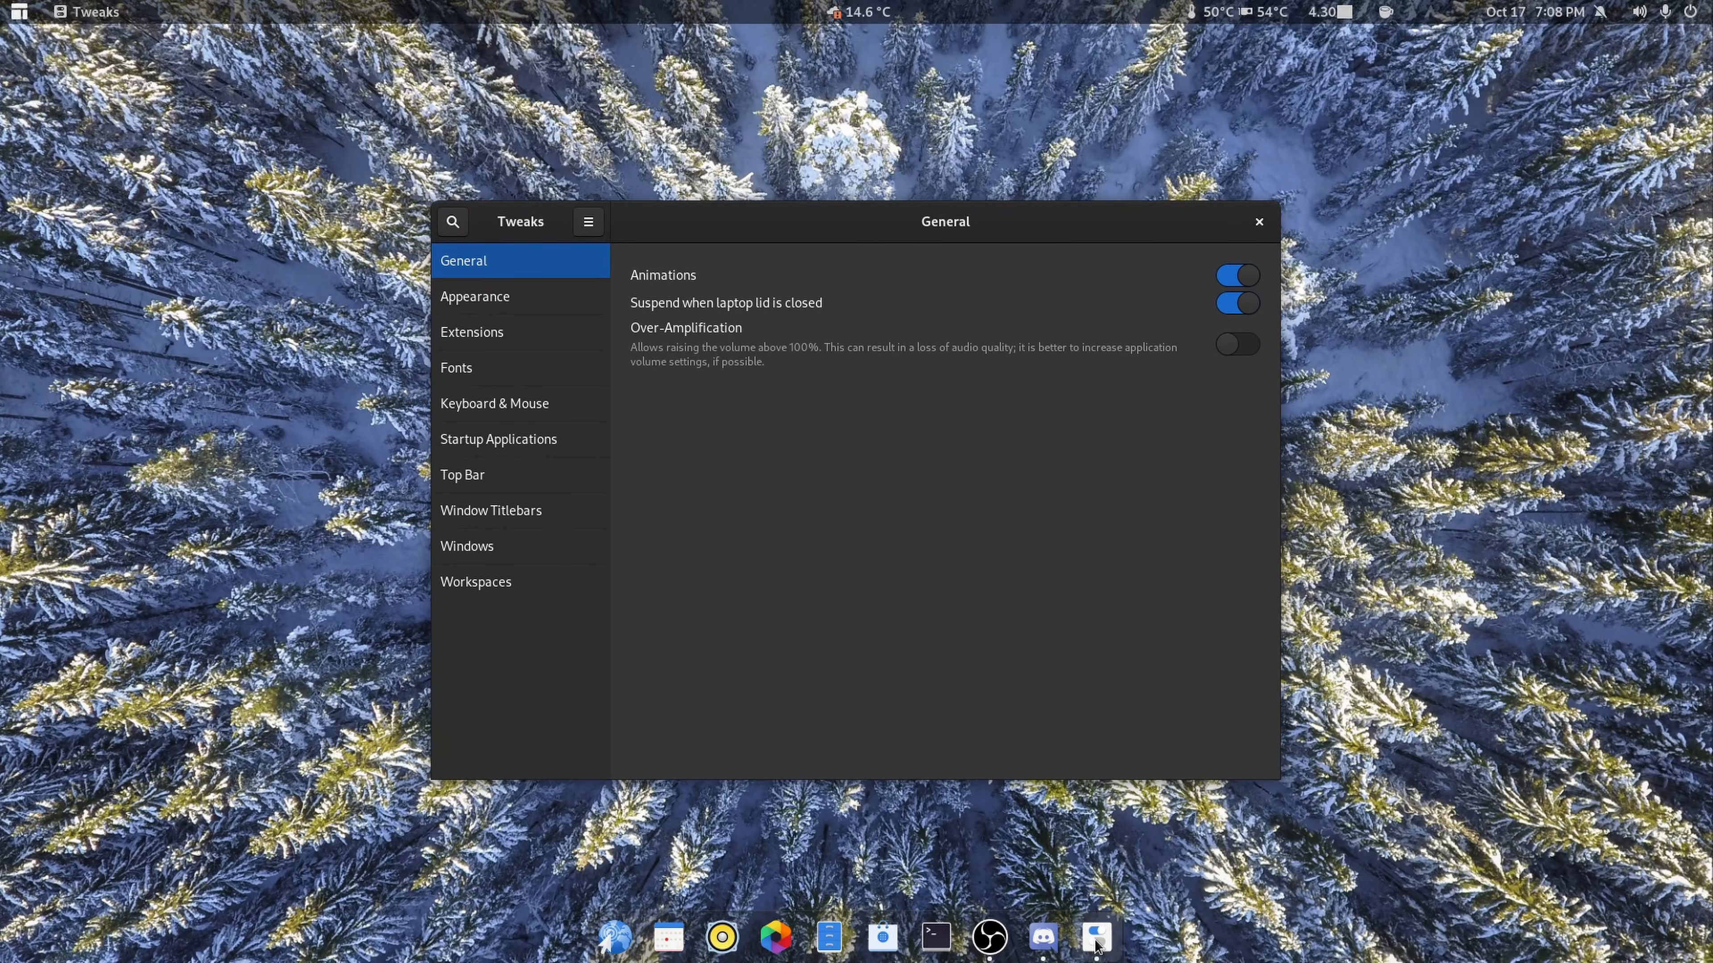
right_click(1096, 936)
click(1116, 785)
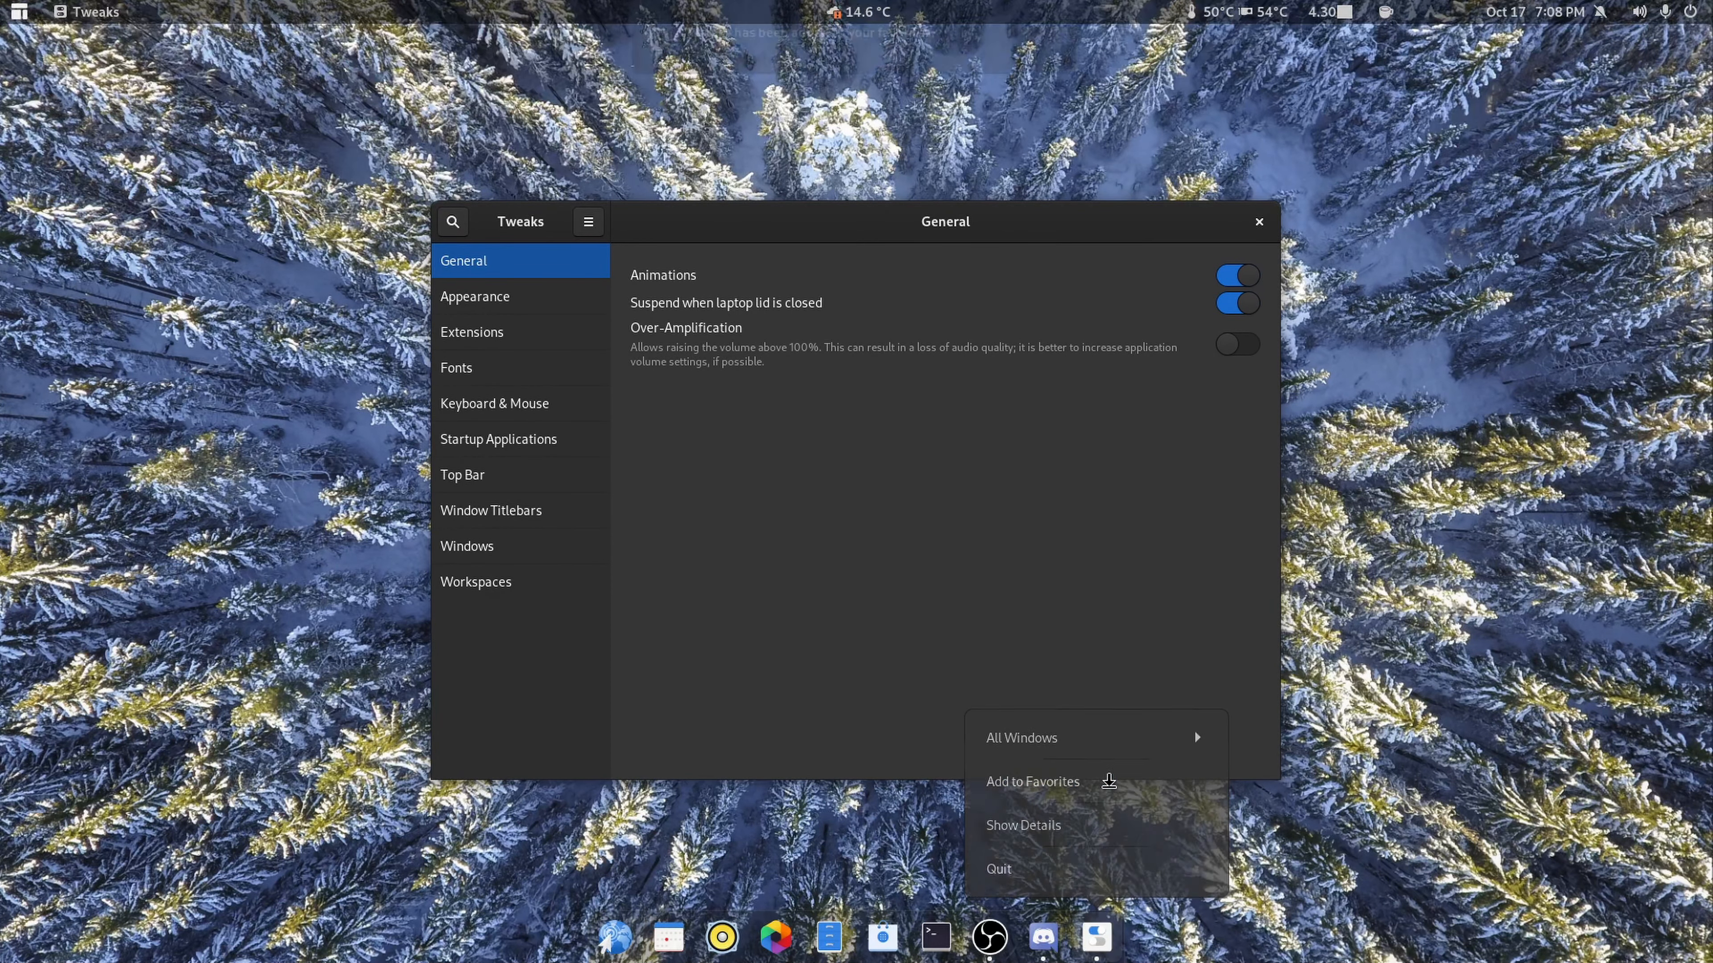
Step: In the appearance settings, set both the Shell theme and the Applications theme to WhiteSur-dark
click(507, 300)
click(1178, 461)
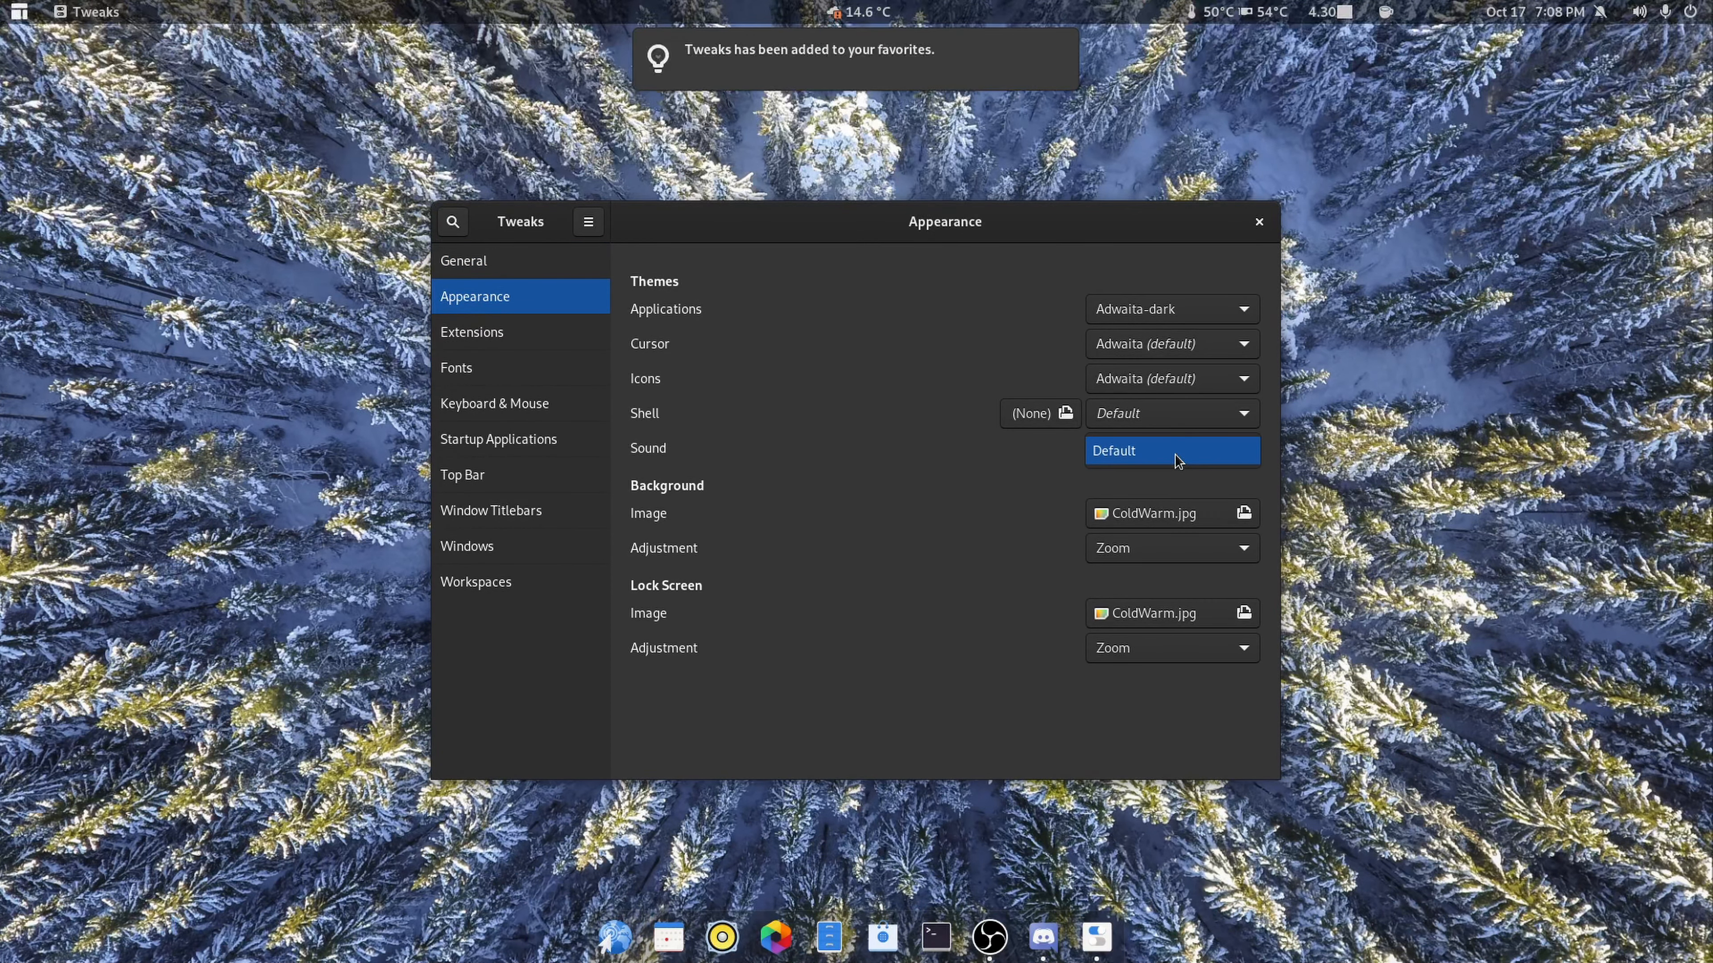
click(1178, 449)
click(1179, 413)
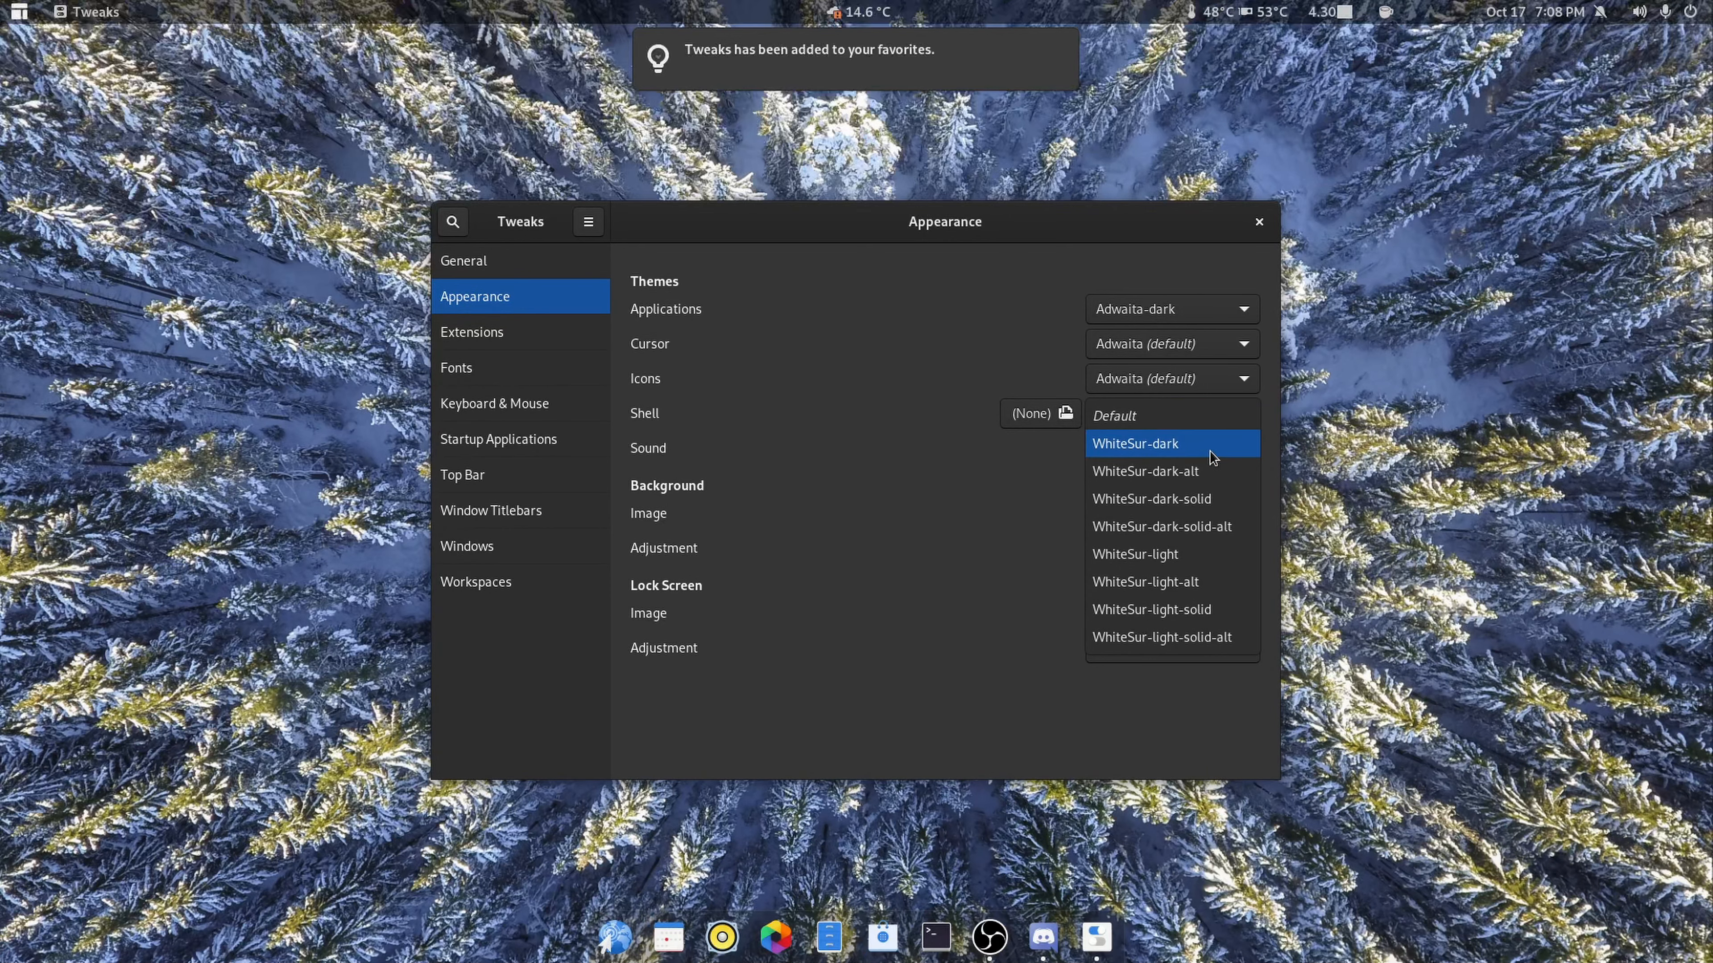
click(1209, 450)
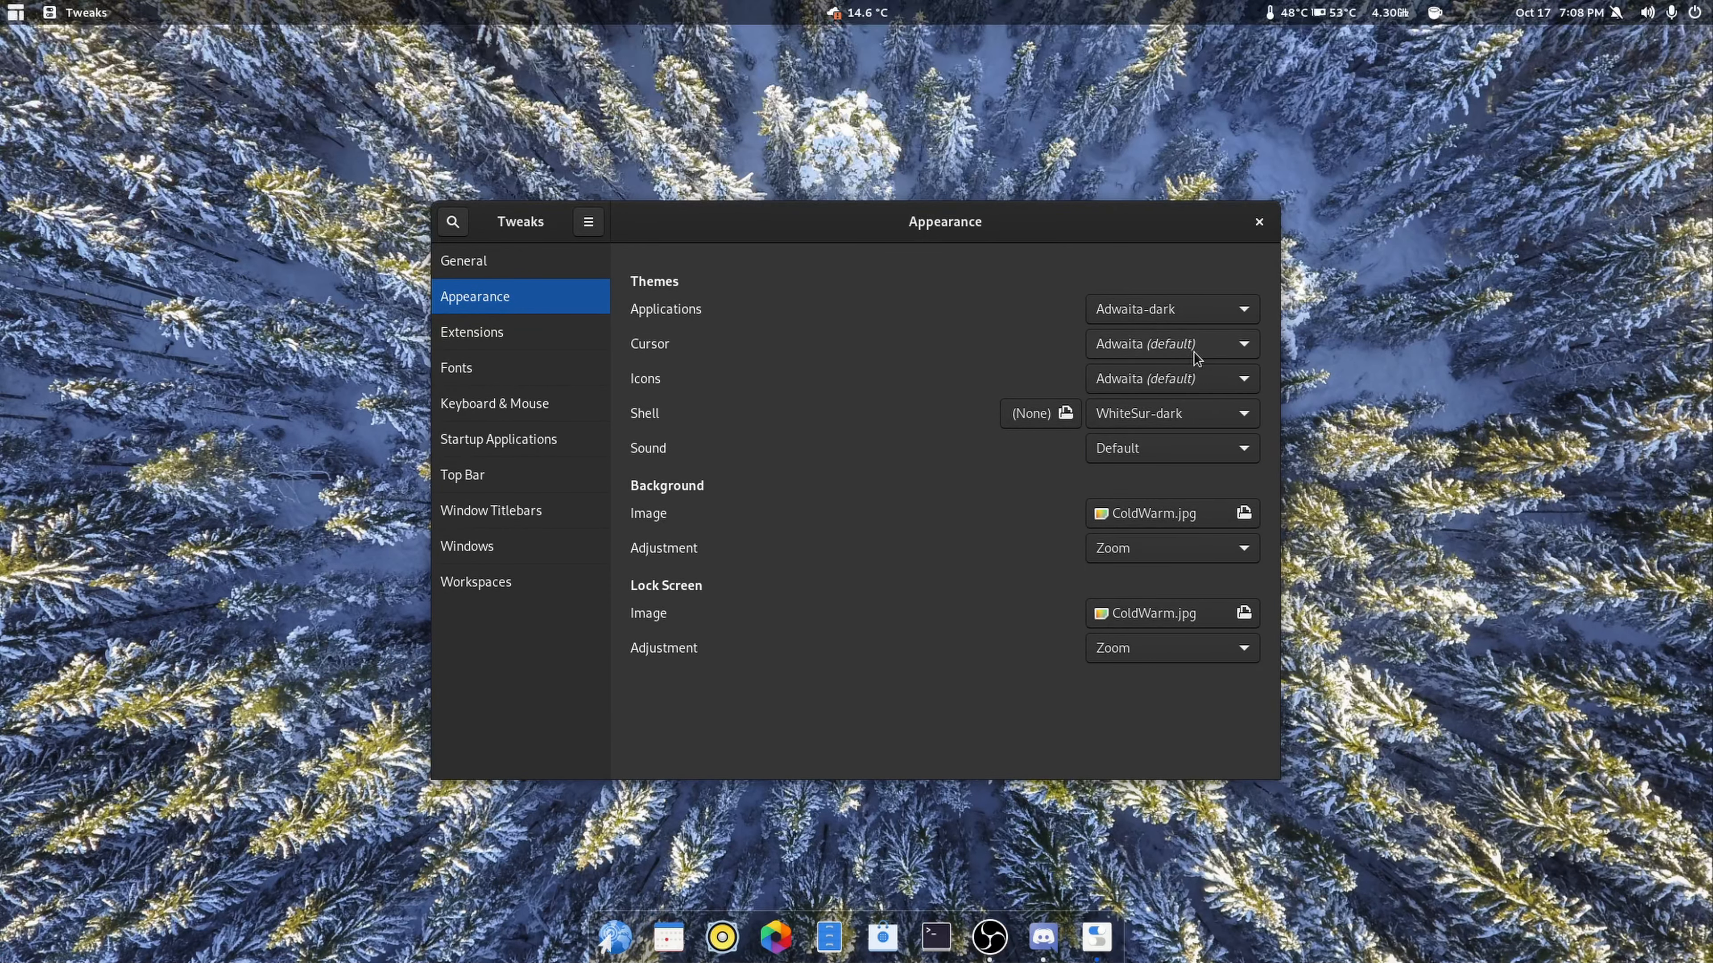
click(1180, 309)
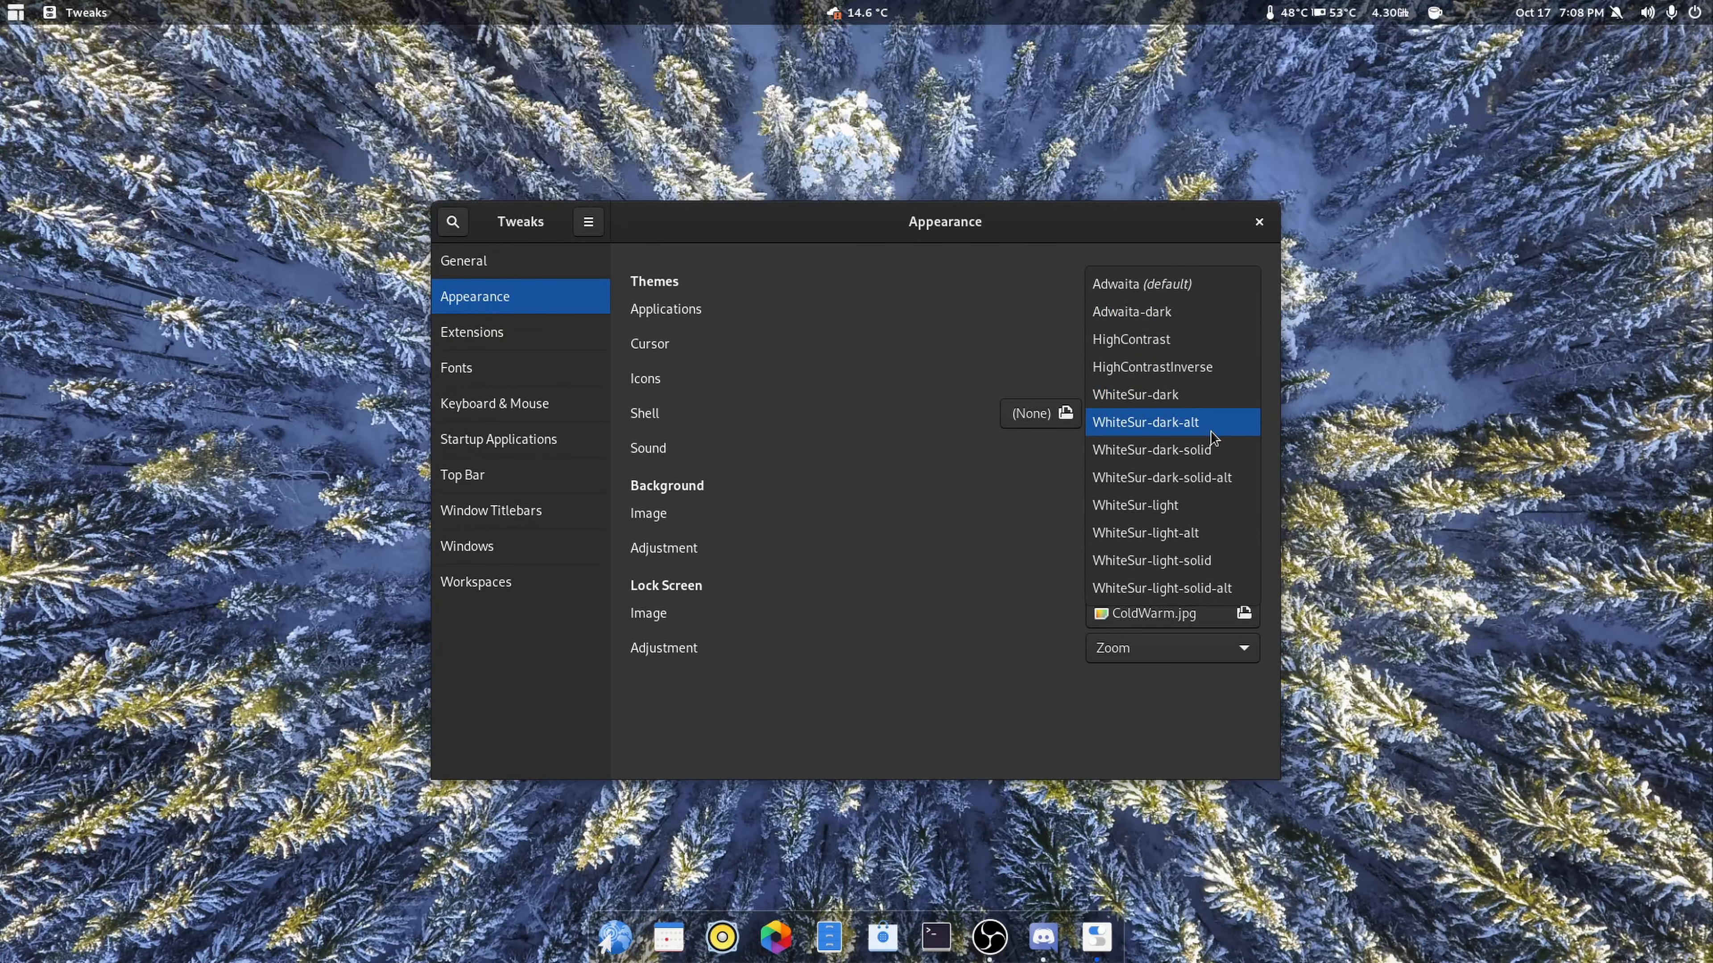
key(Escape)
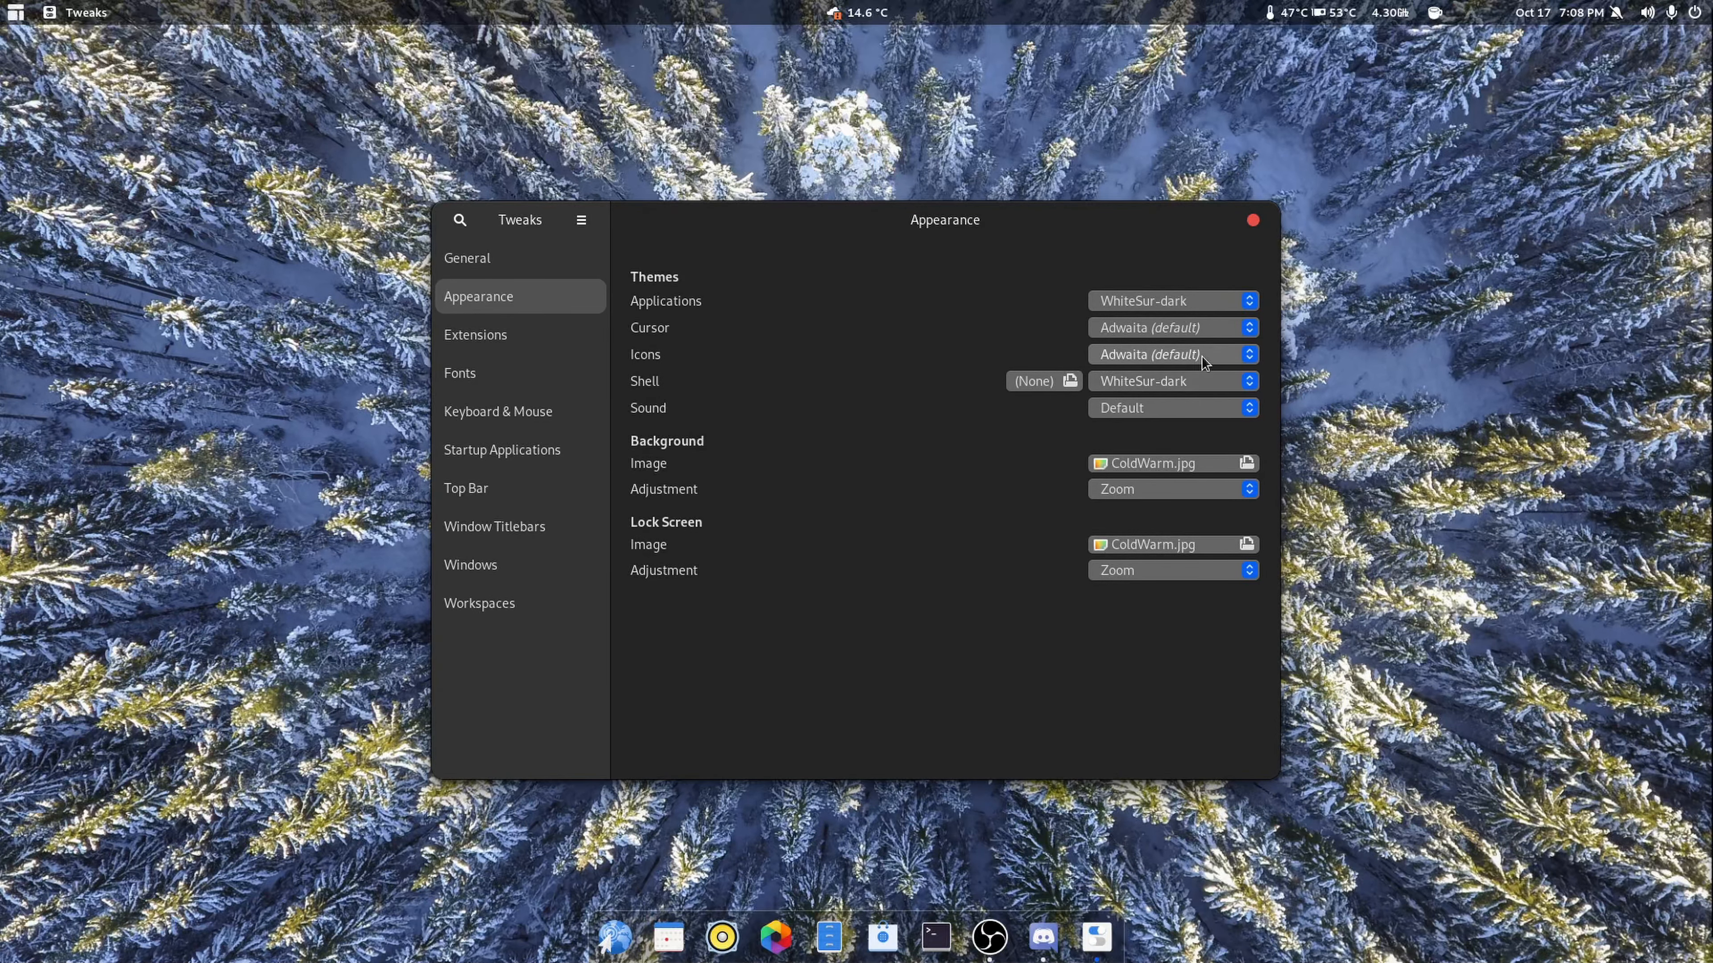
Step: Set the Cursor theme to WhiteSur-cursors and the Icons theme to Numix-Circle-Arc
click(1147, 320)
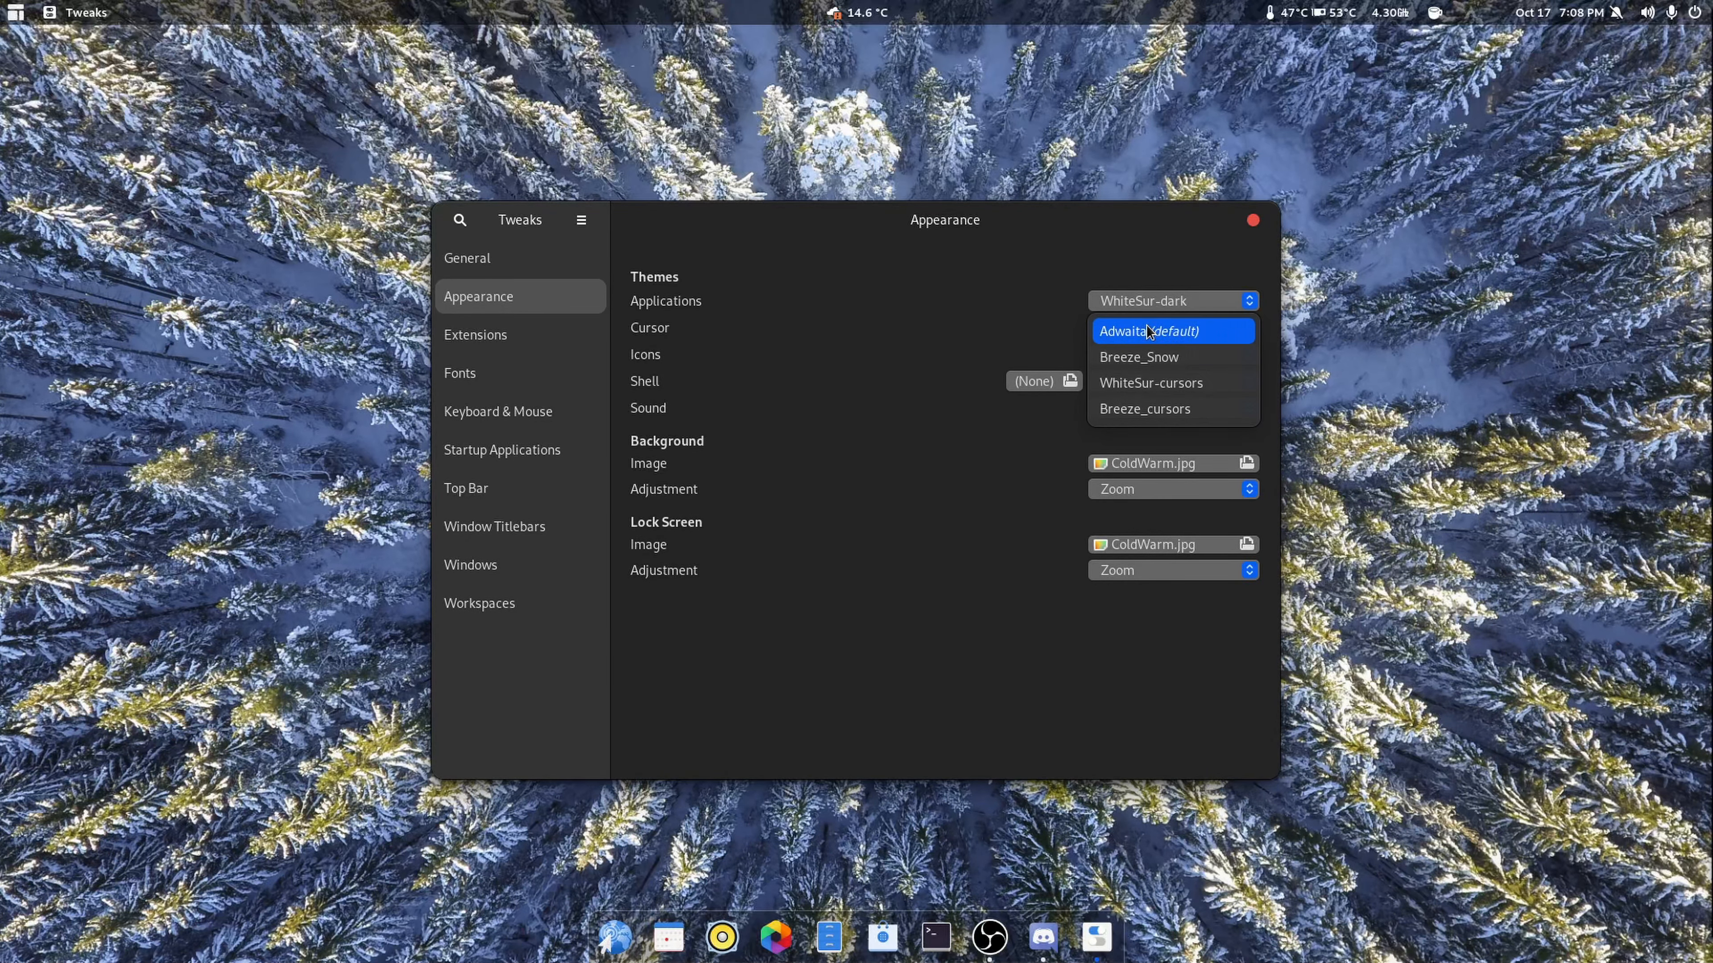
click(1188, 388)
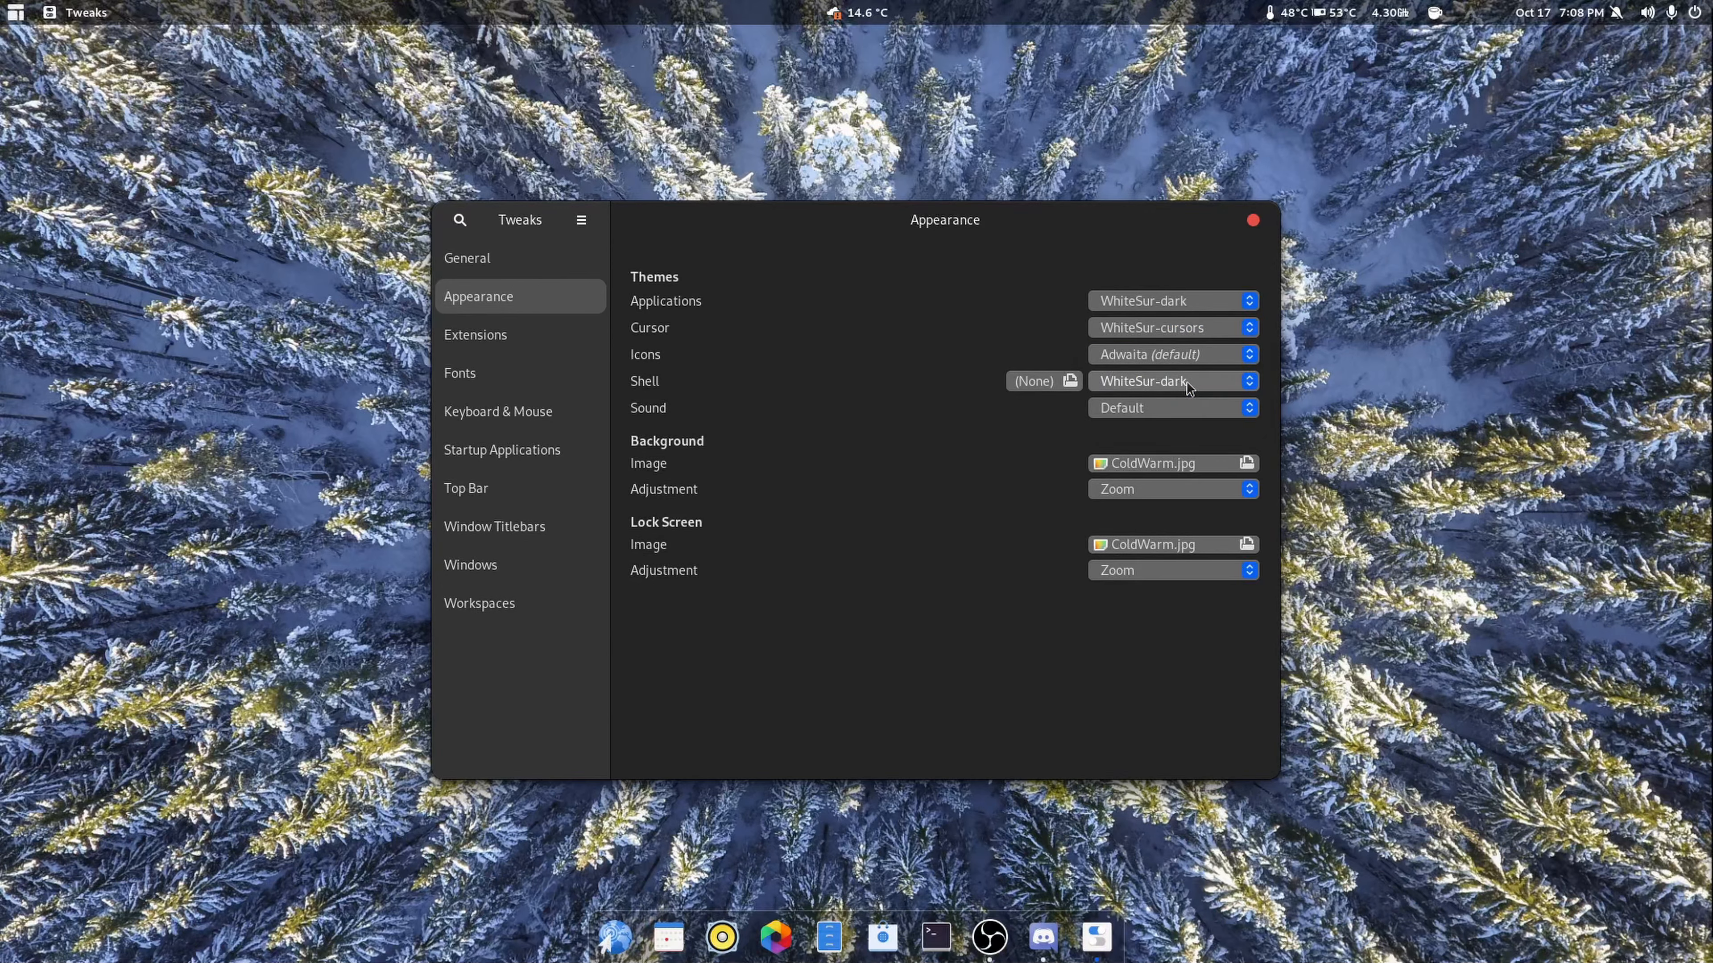
click(1153, 355)
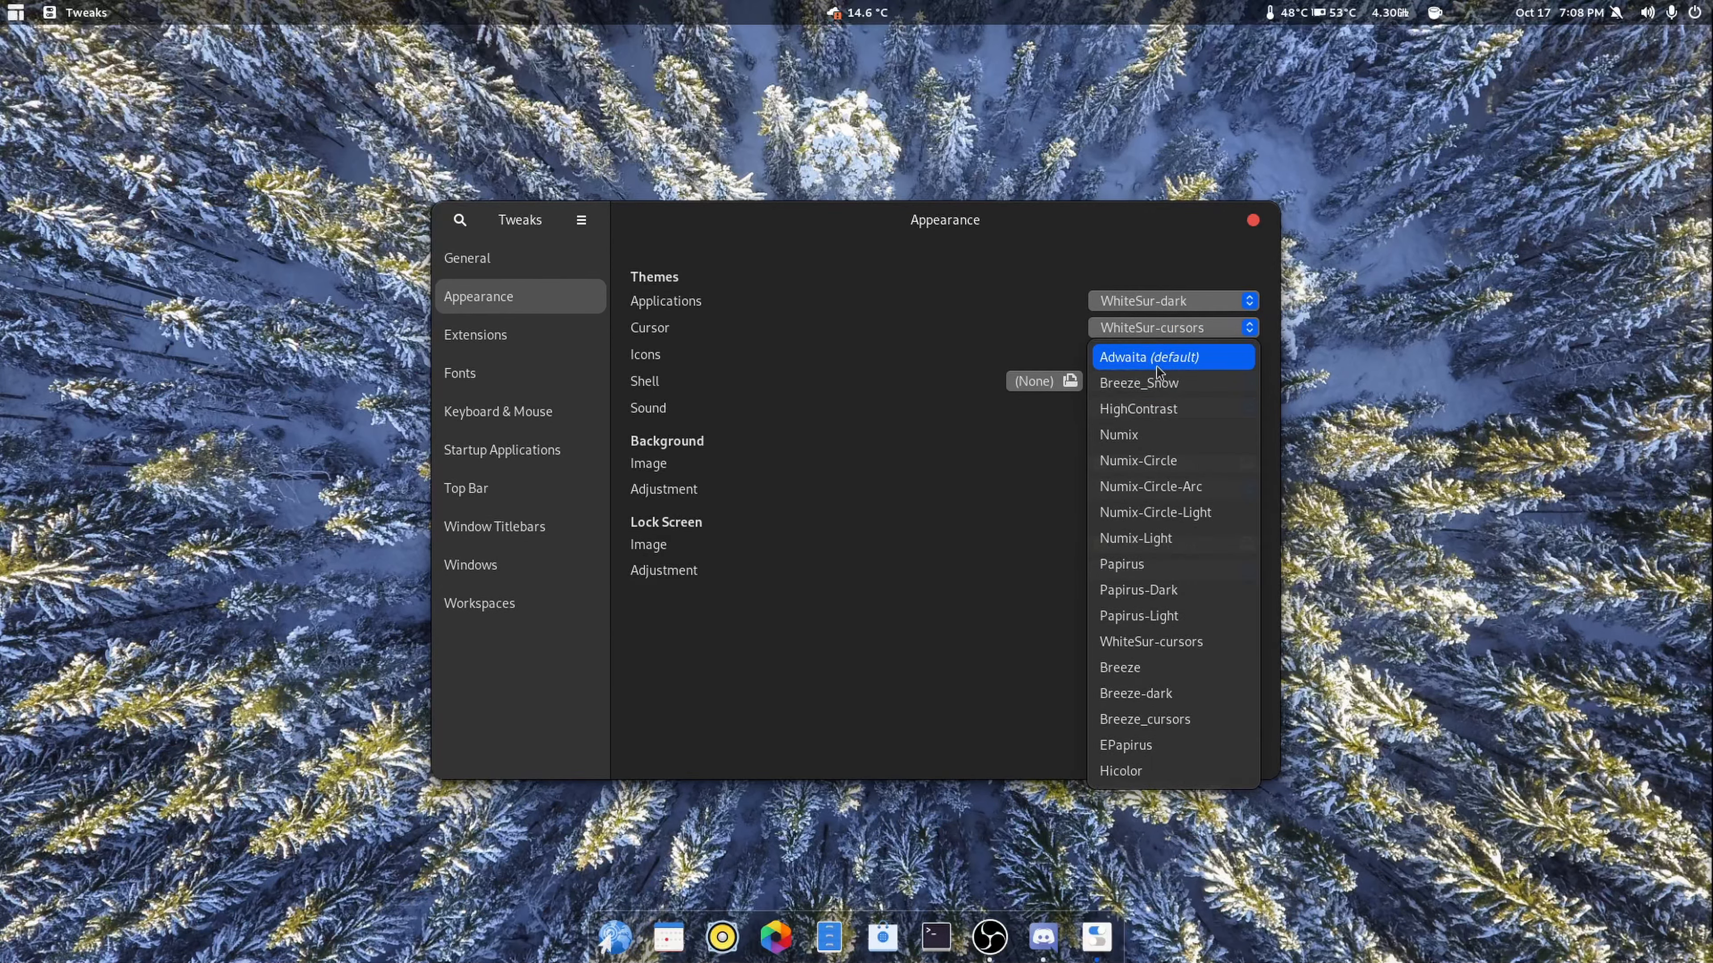
click(1175, 490)
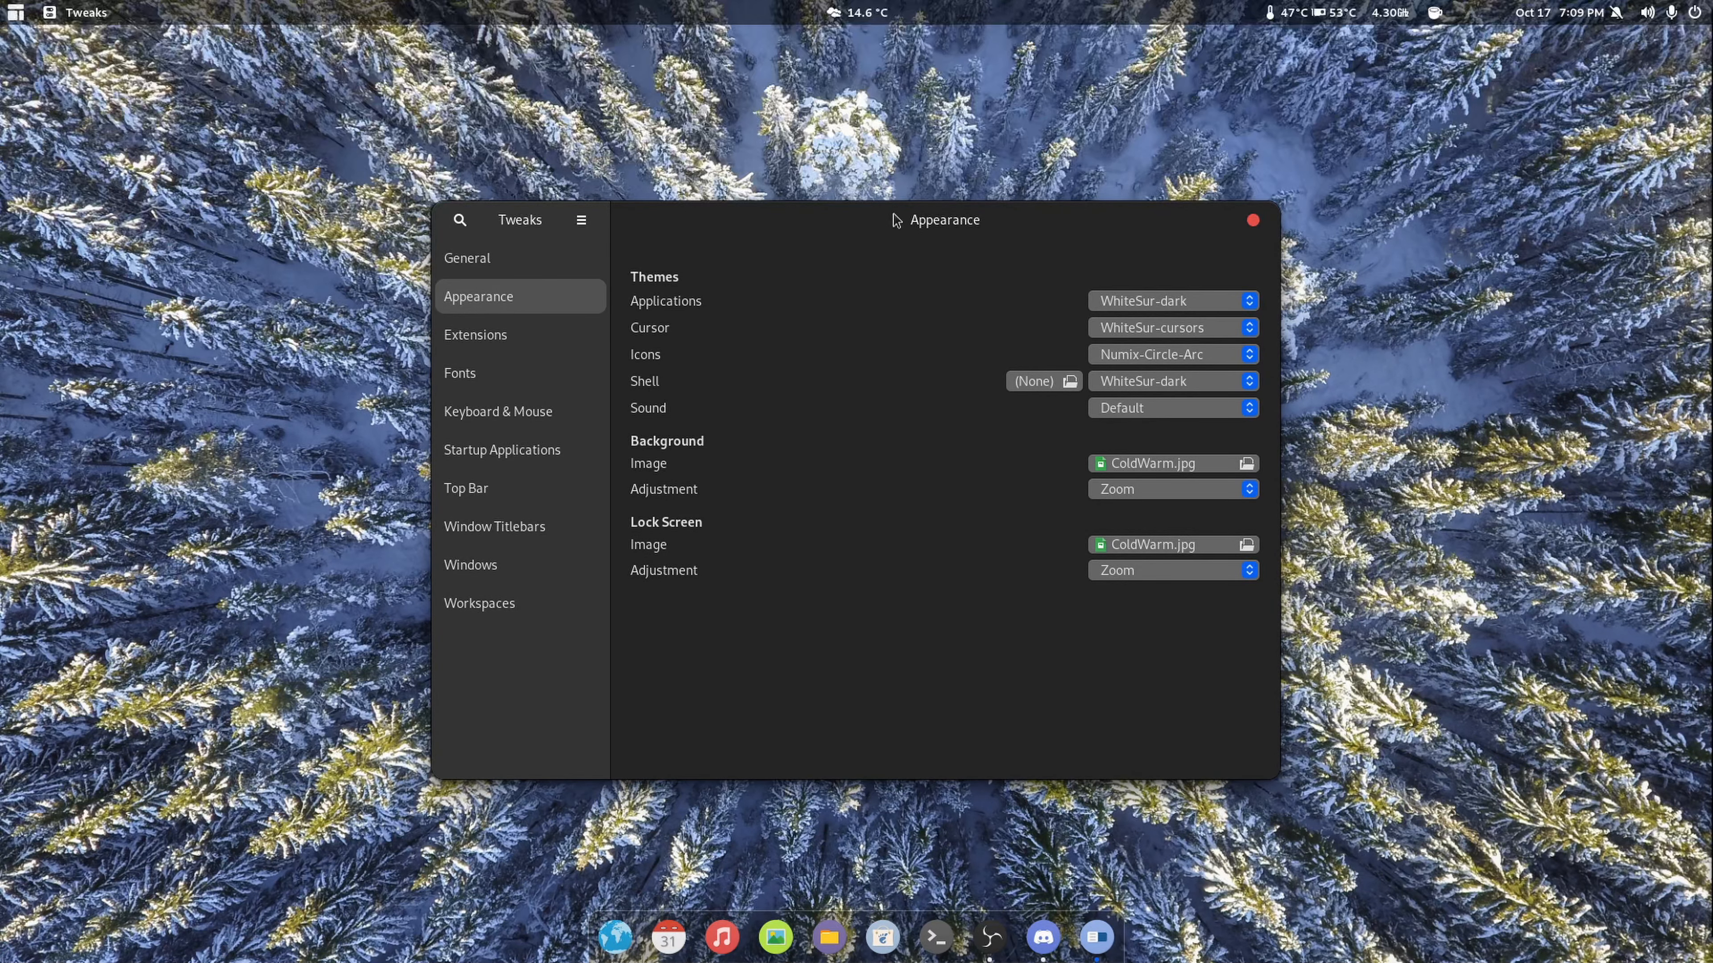
Step: Enable the Maximize and Minimize titlebar buttons for windows, and close Tweaks
drag(896, 220, 697, 193)
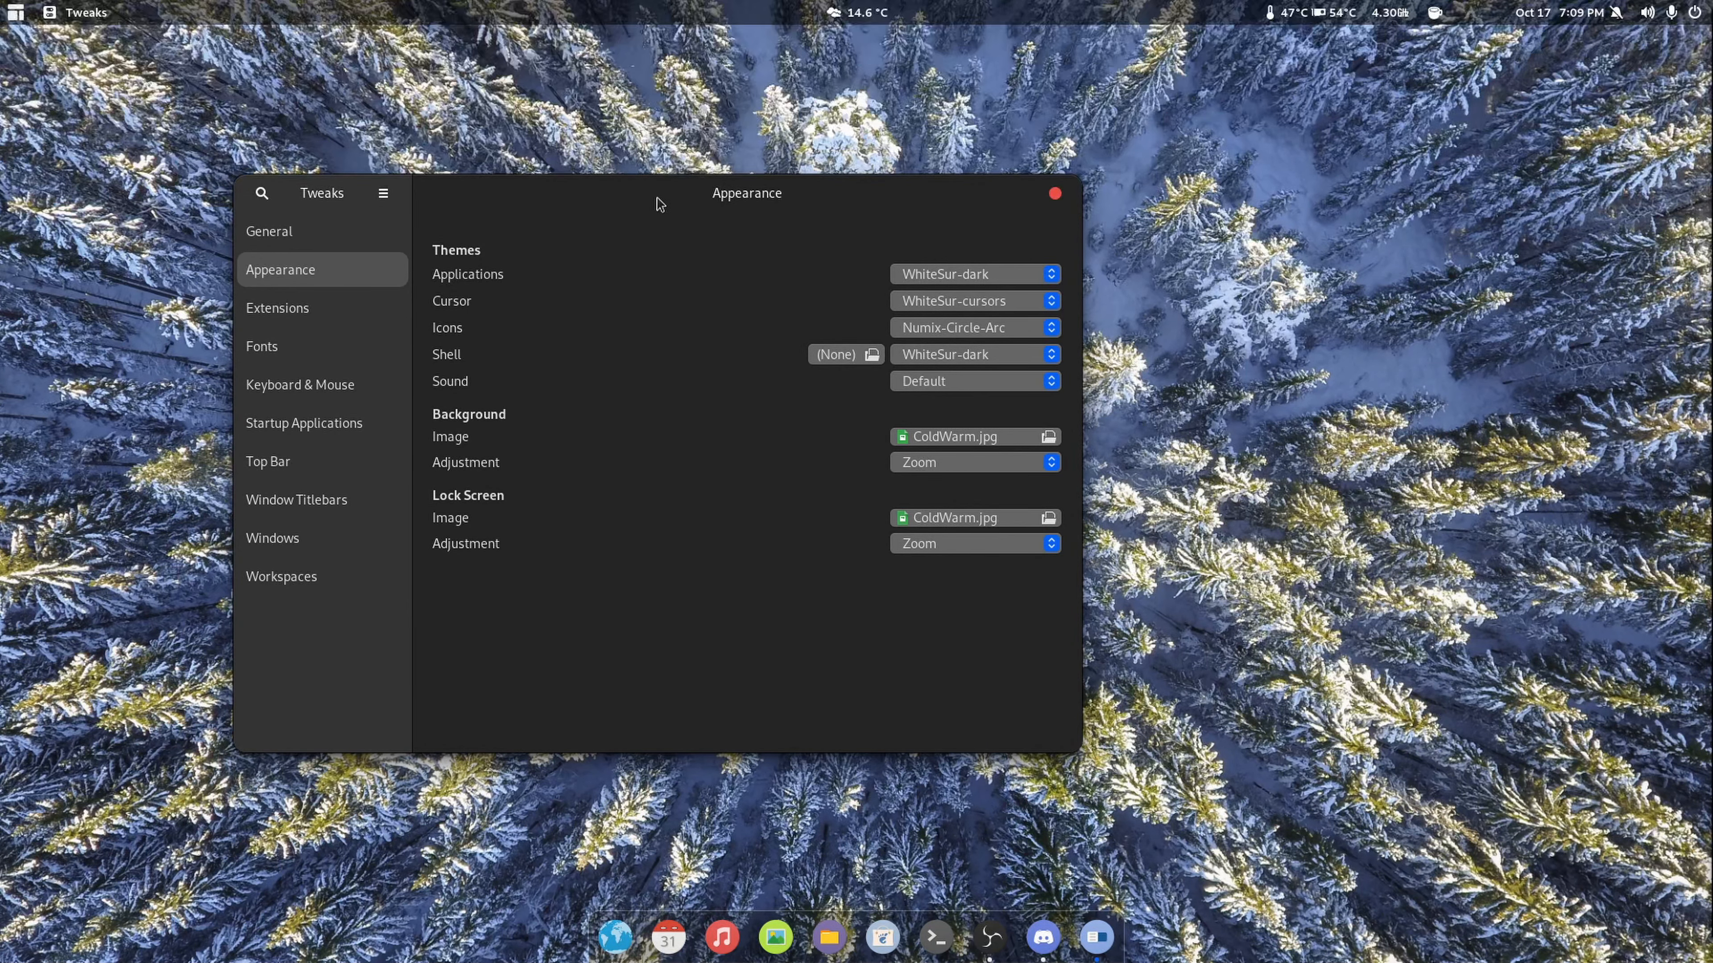
drag(652, 191, 727, 143)
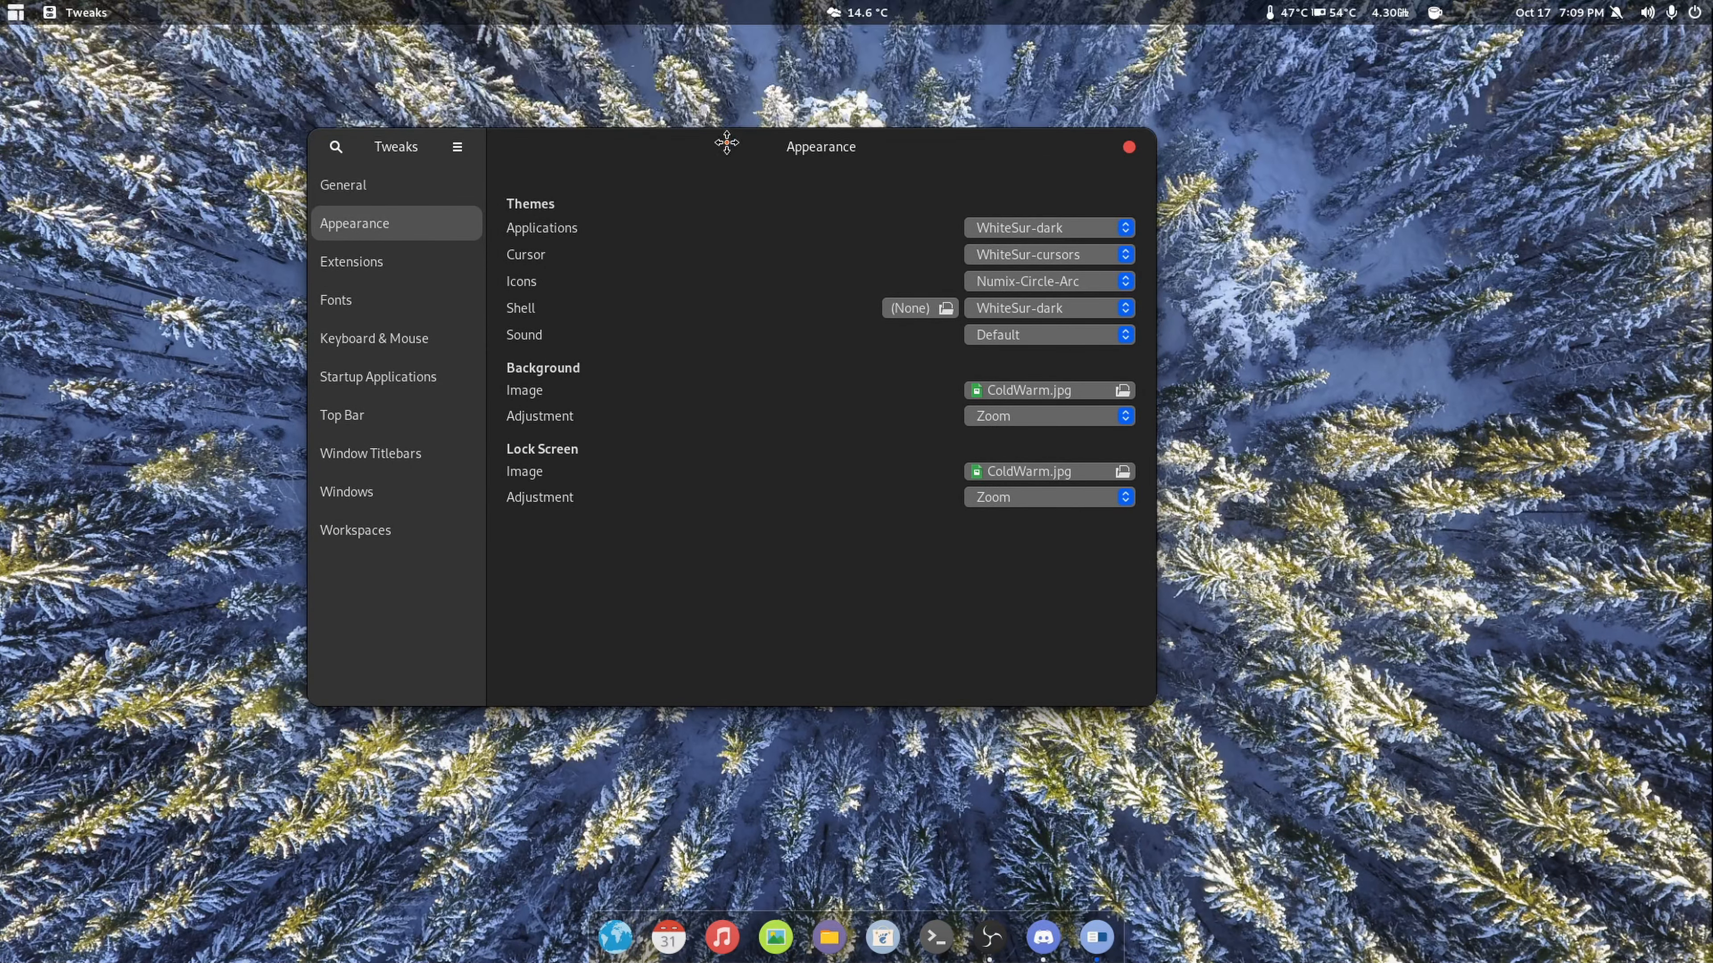
click(350, 470)
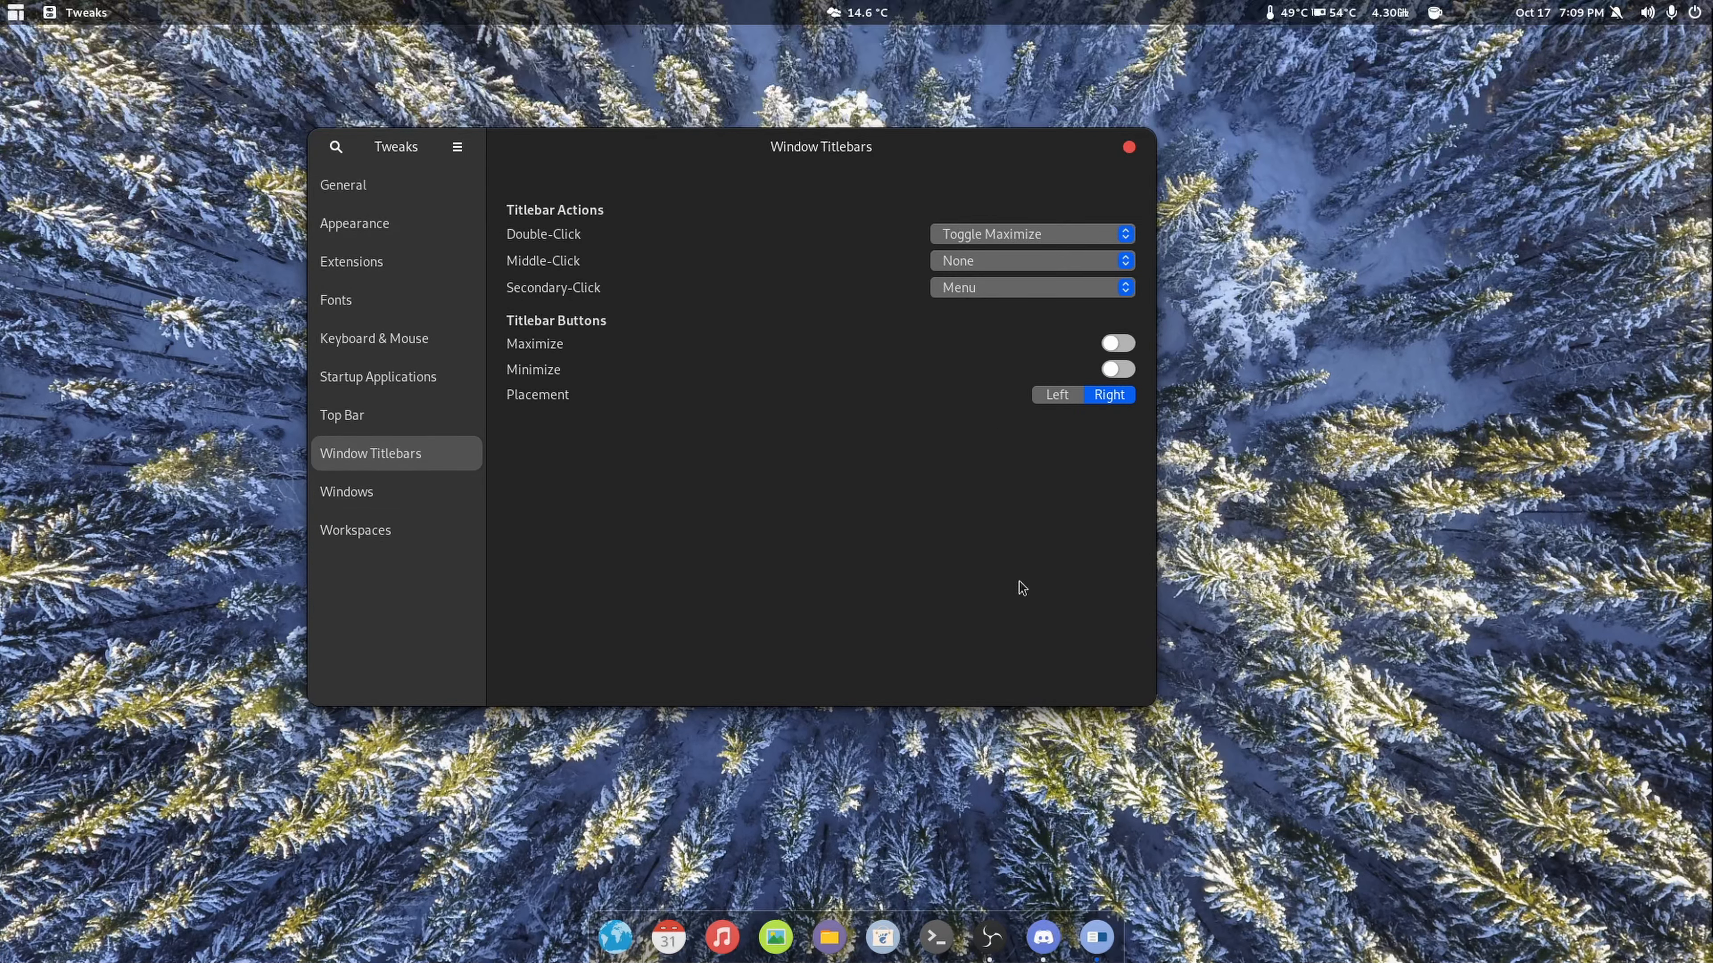
click(1118, 343)
click(1118, 368)
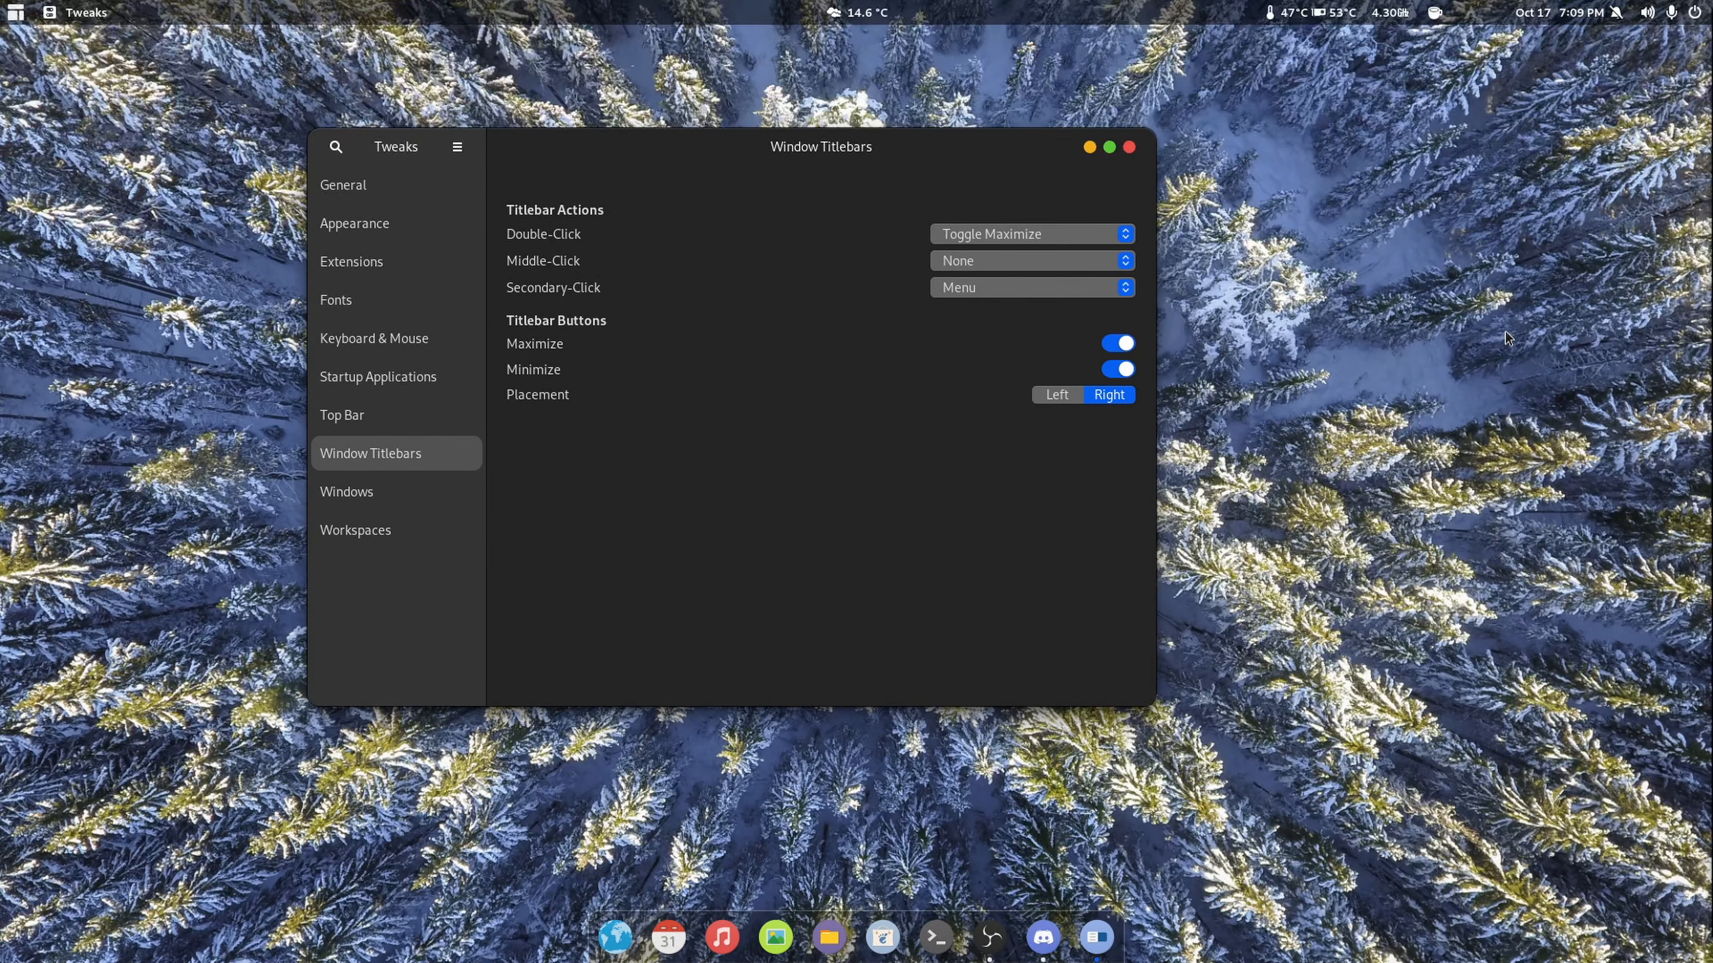
click(1129, 146)
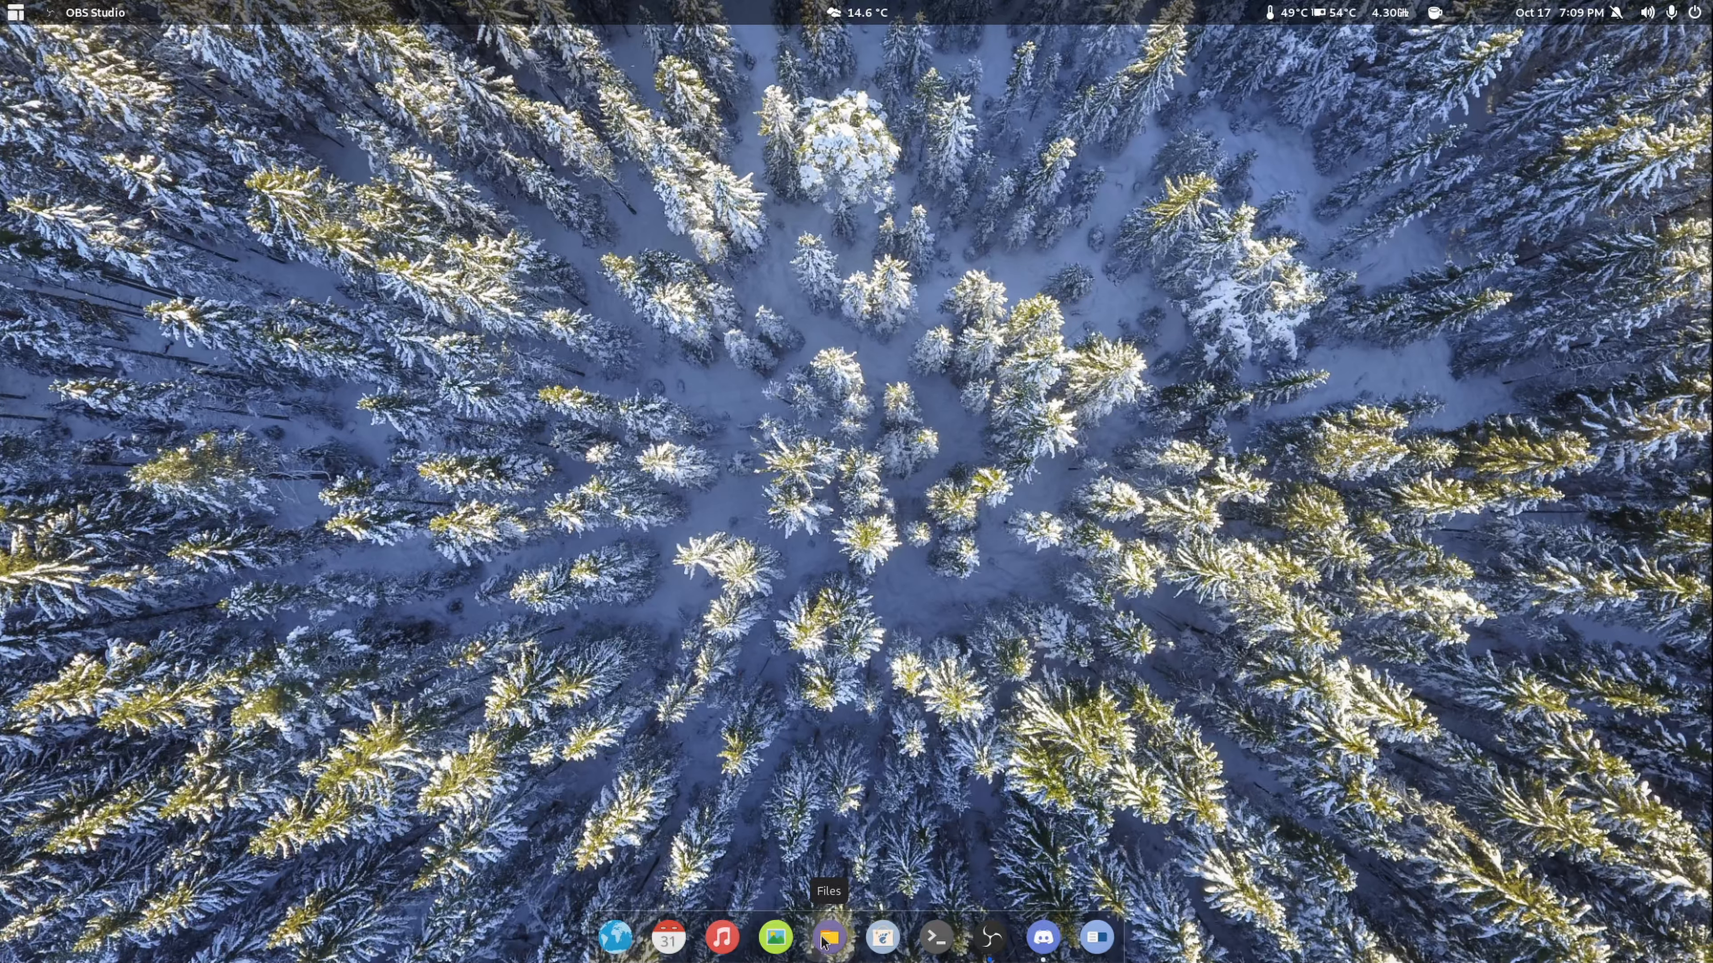
Step: Move Files to second place on the dock and remove Calendar, the music player and Photos from the favorites
drag(829, 938, 664, 935)
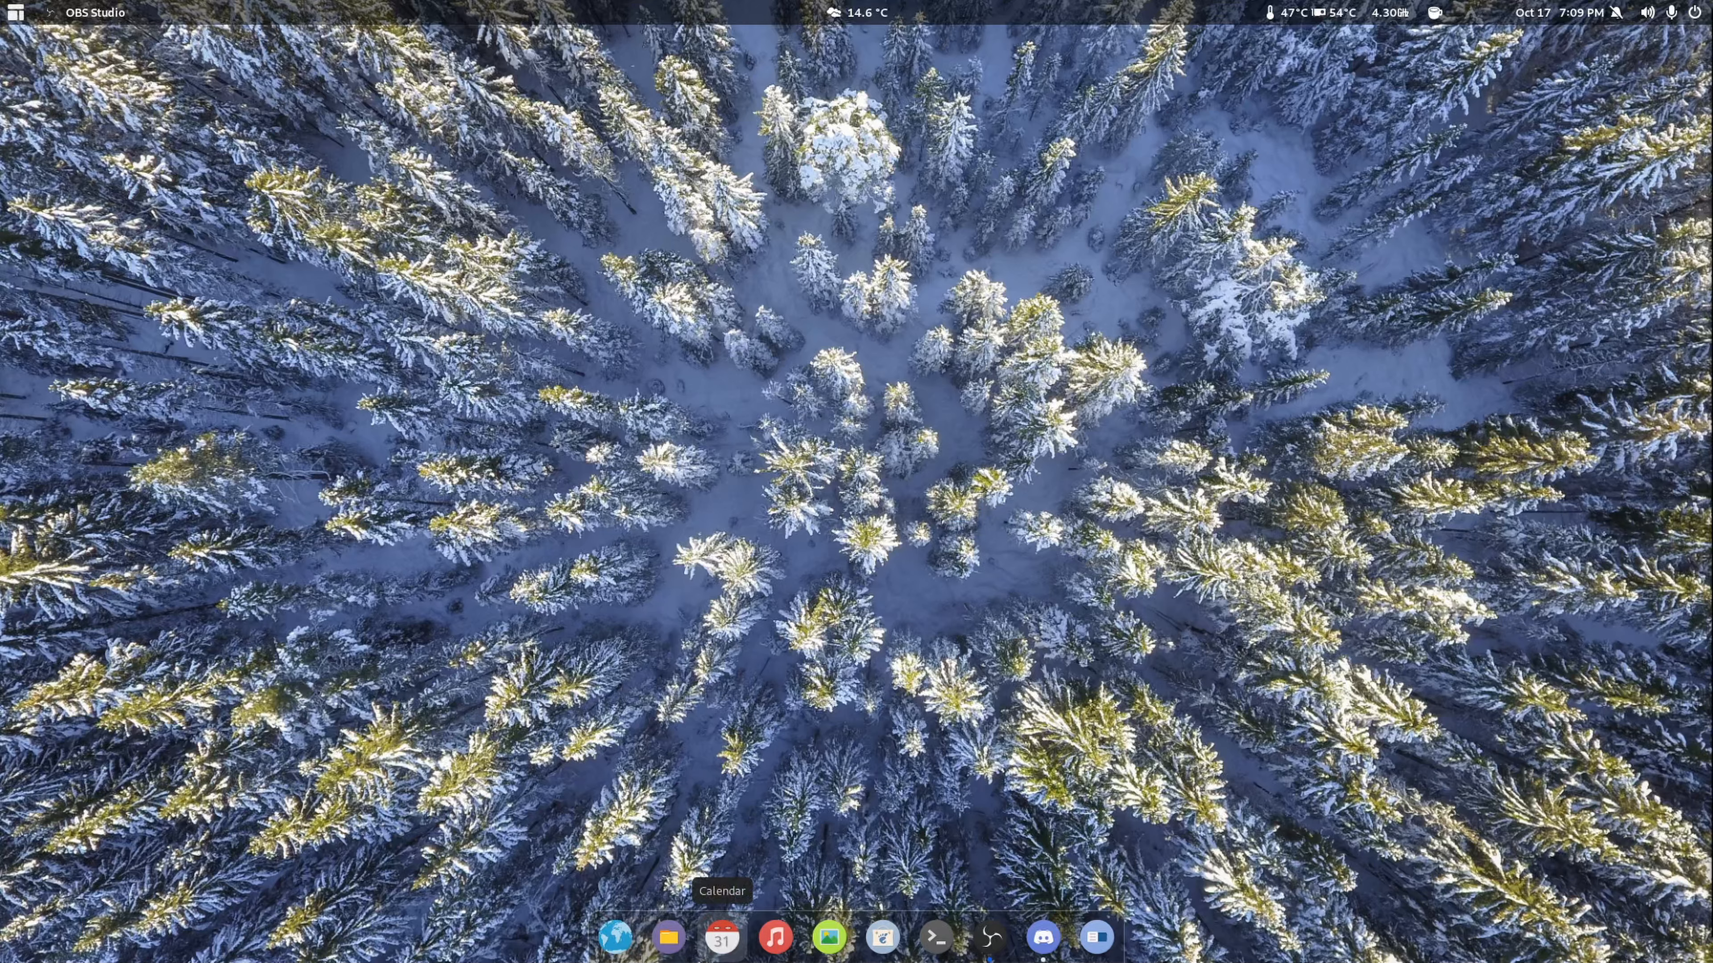
right_click(722, 936)
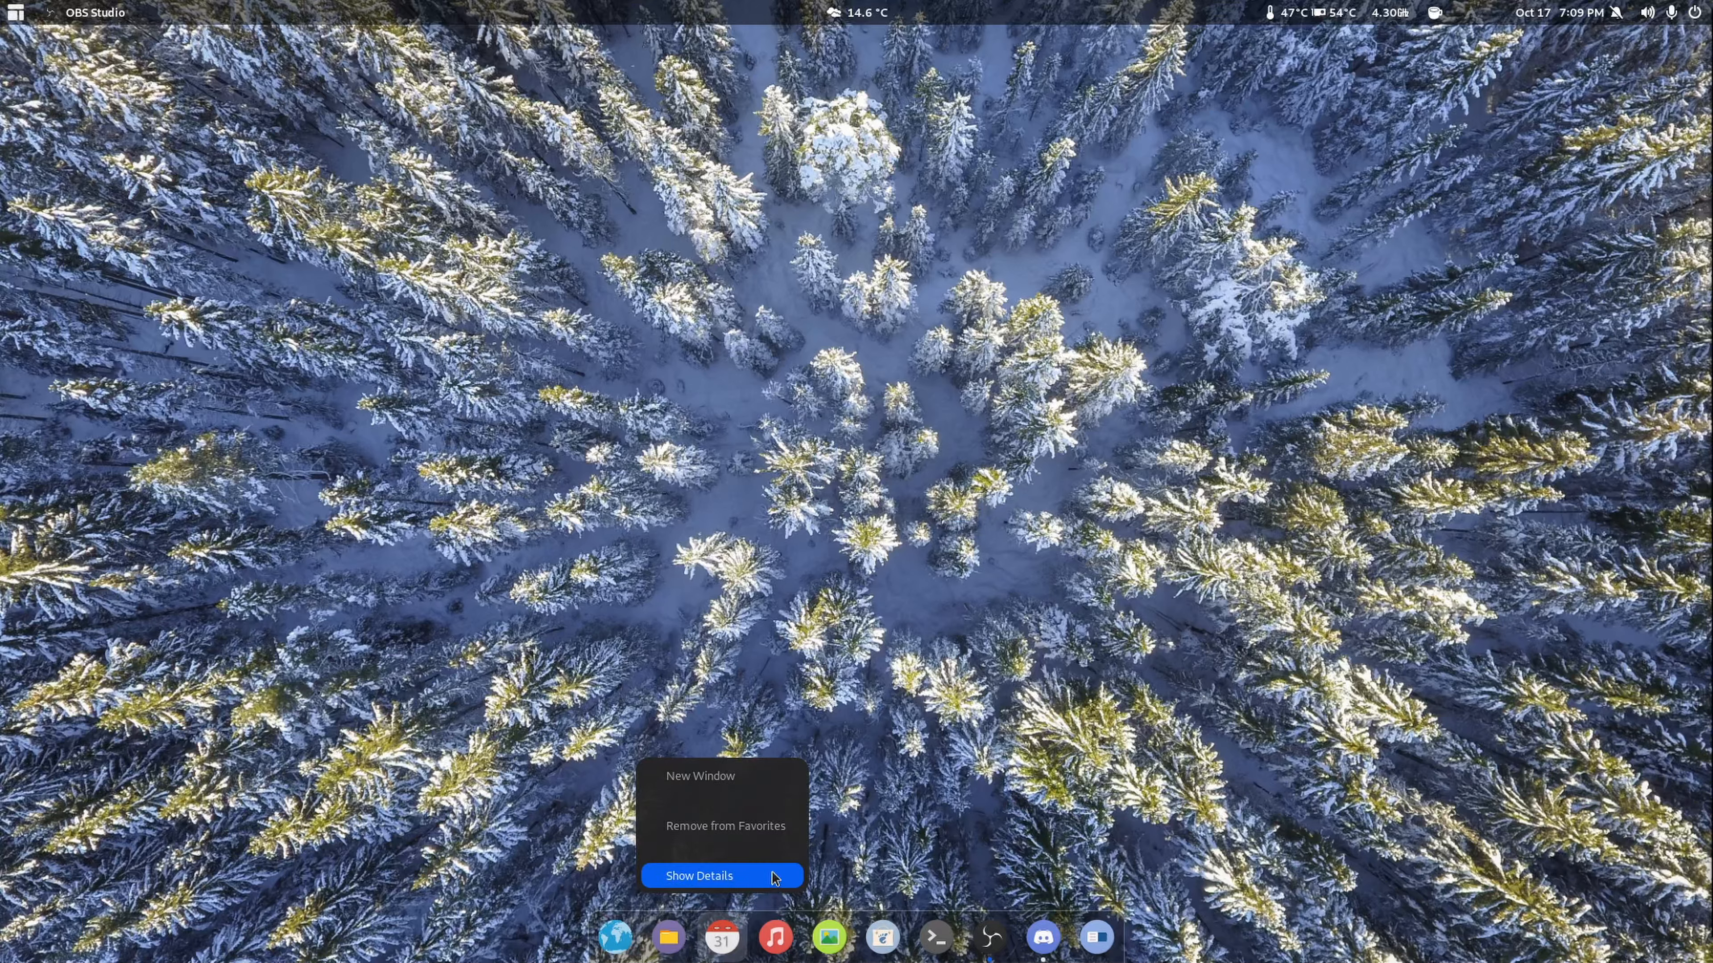
click(755, 827)
right_click(756, 936)
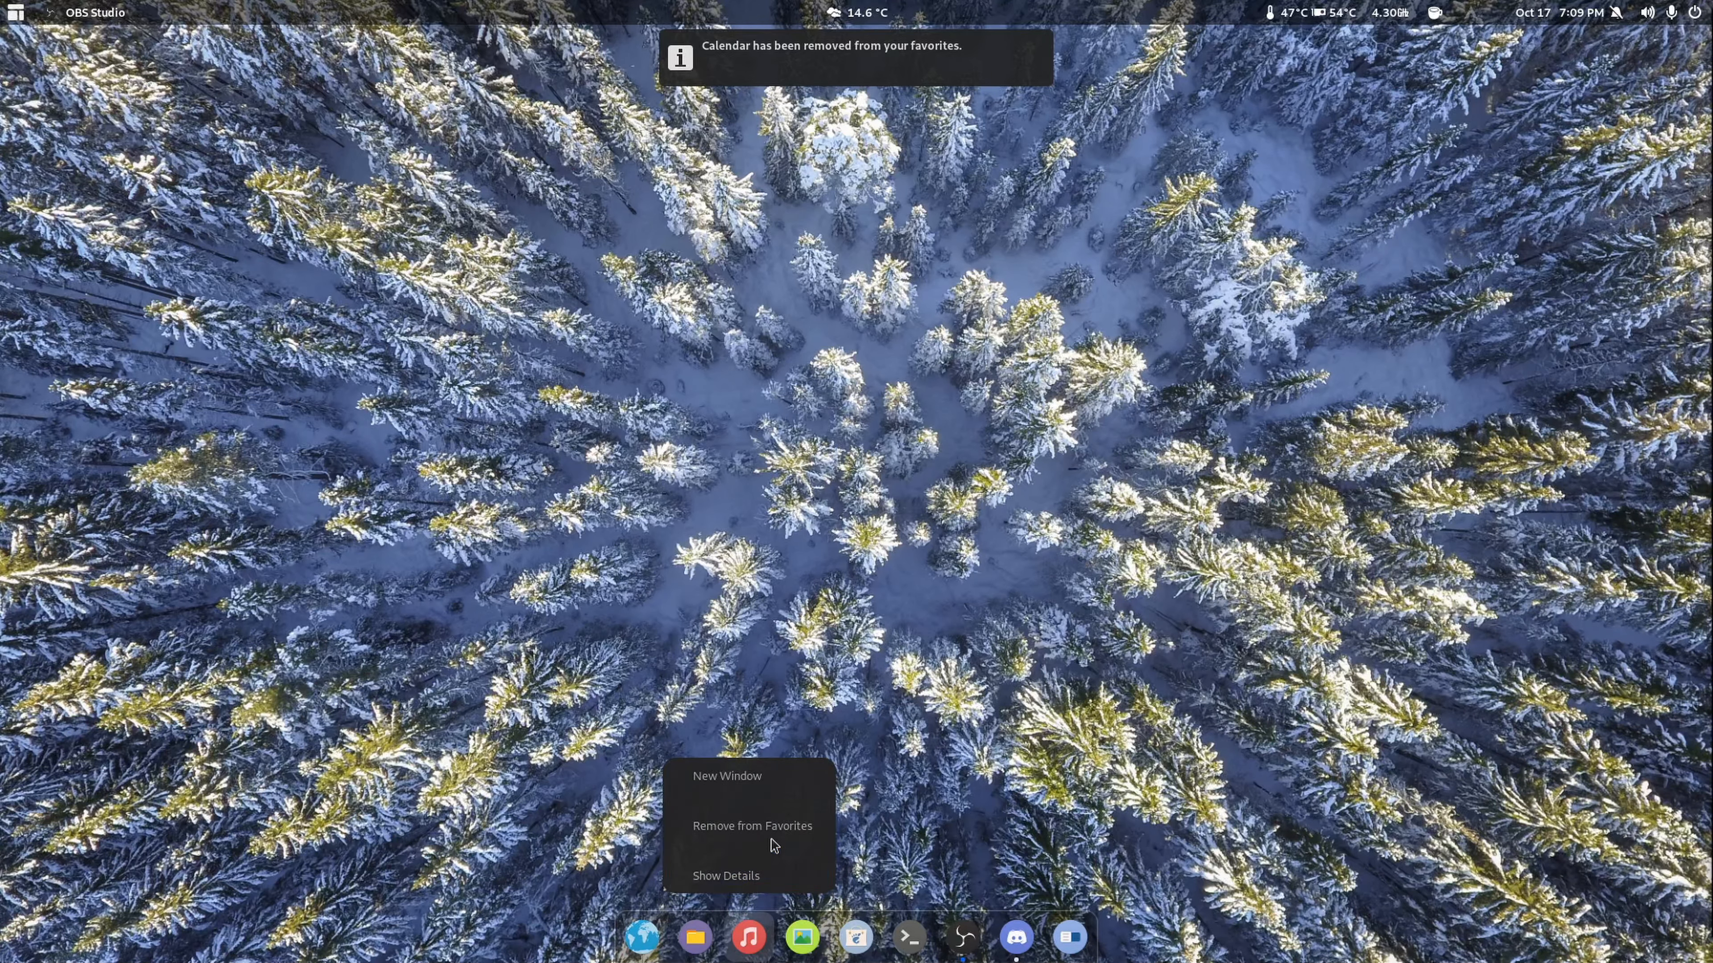
click(769, 826)
right_click(776, 936)
click(783, 827)
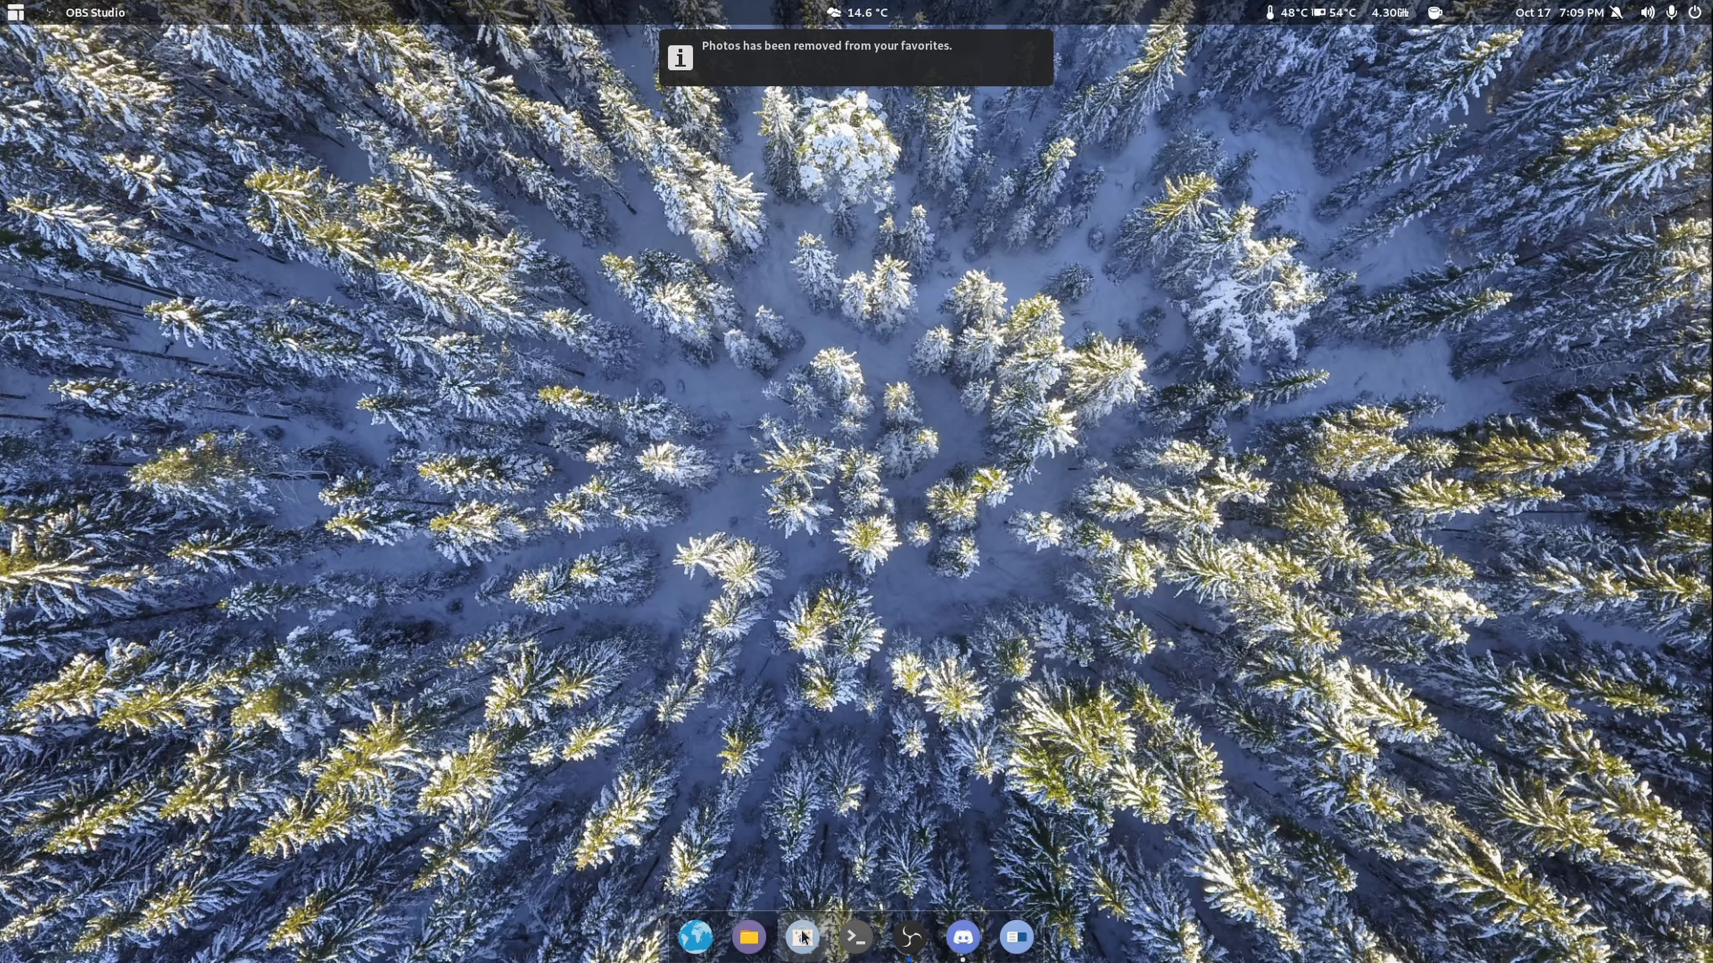
Step: Reorder the dock so OBS Studio, Discord, Tweaks and the terminal follow Files in that order, and remove Web from the favorites
drag(856, 936, 806, 936)
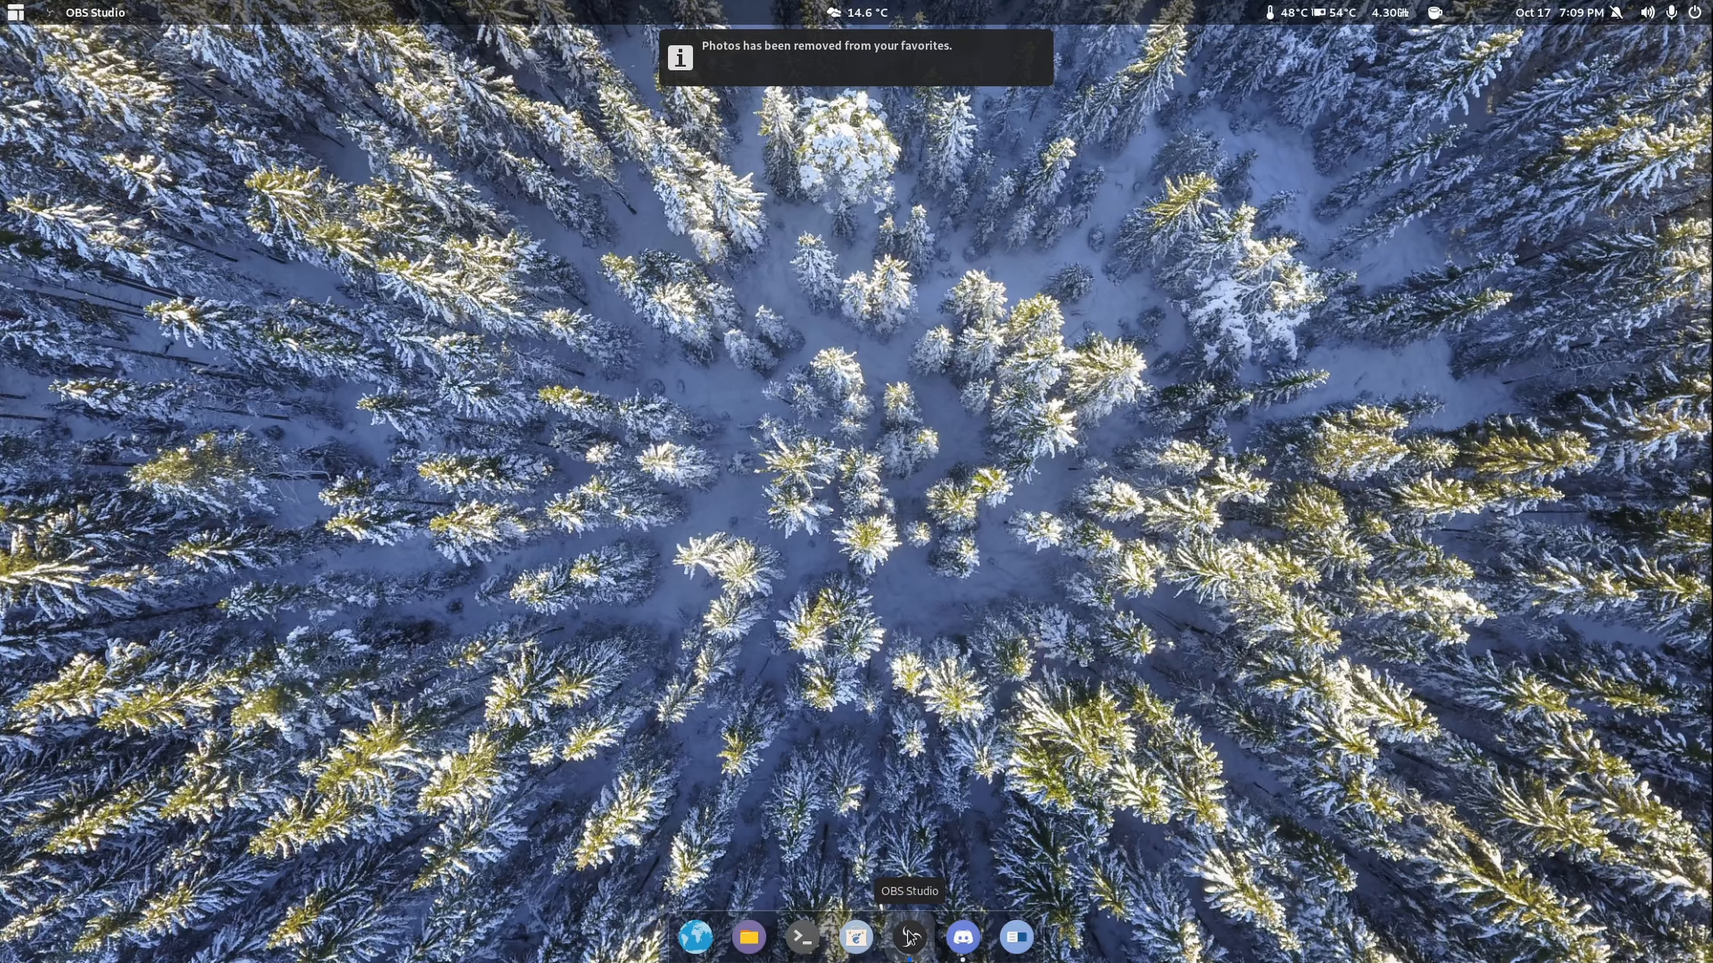
drag(962, 937, 831, 929)
drag(1011, 937, 910, 937)
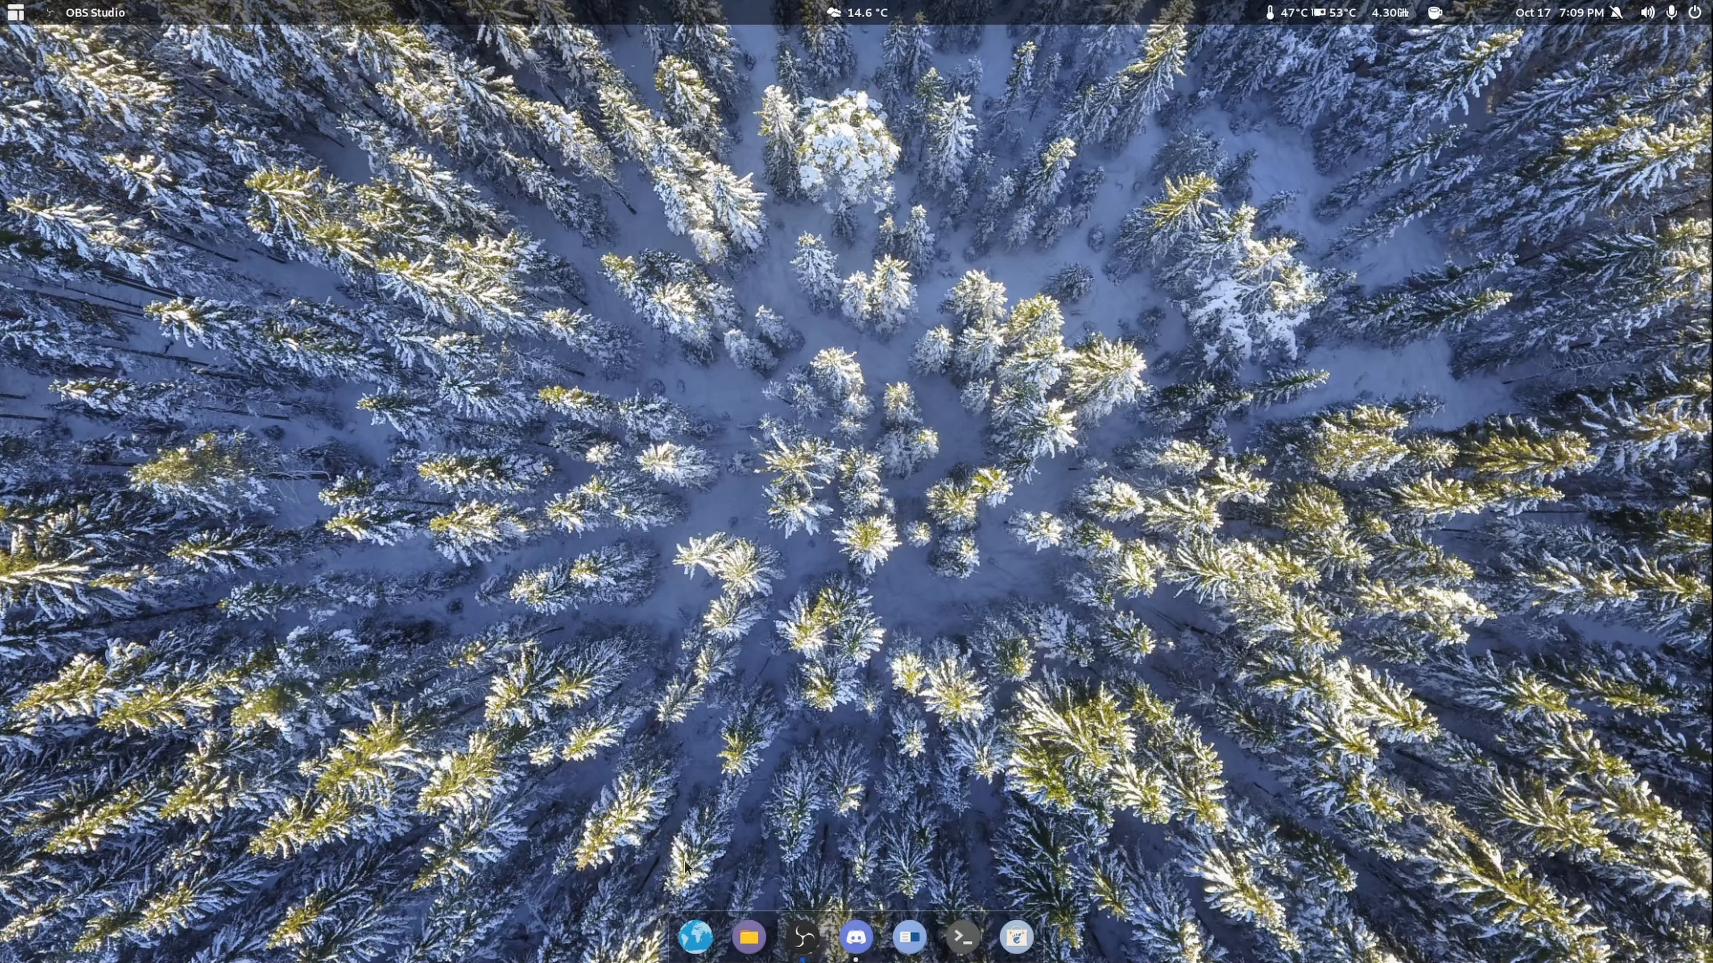
right_click(696, 937)
click(717, 826)
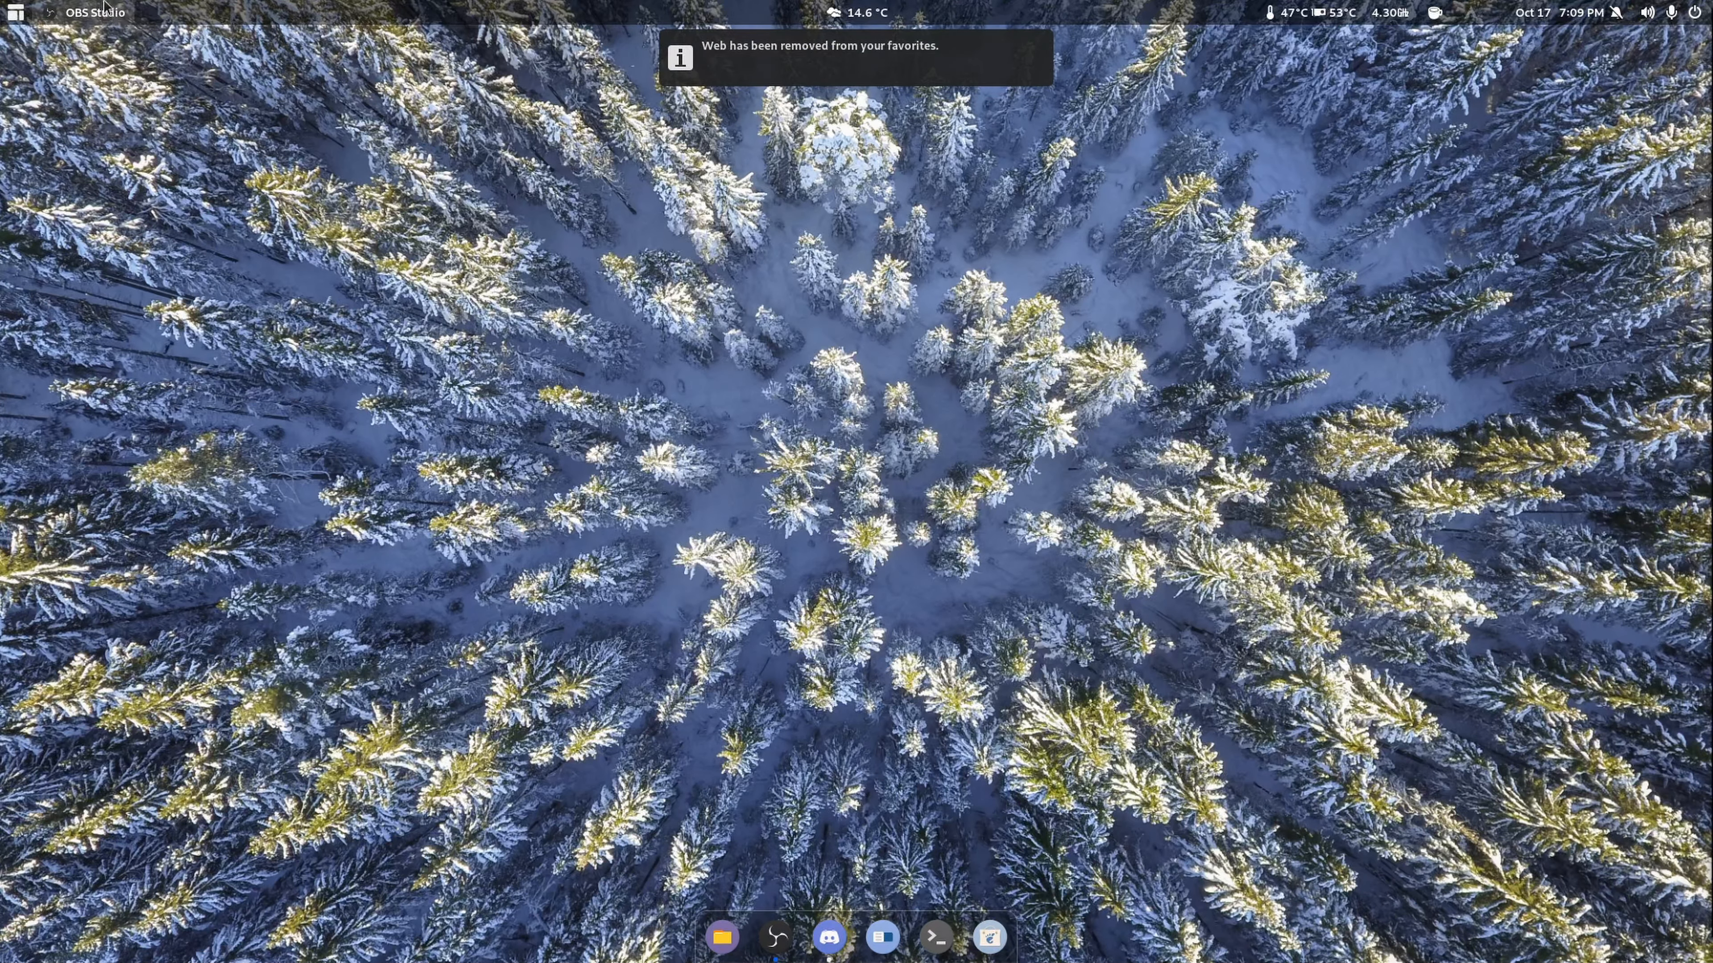
Step: Launch Chromium, add it to the favorites as the first dock icon, and close its window
click(17, 13)
text(chr)
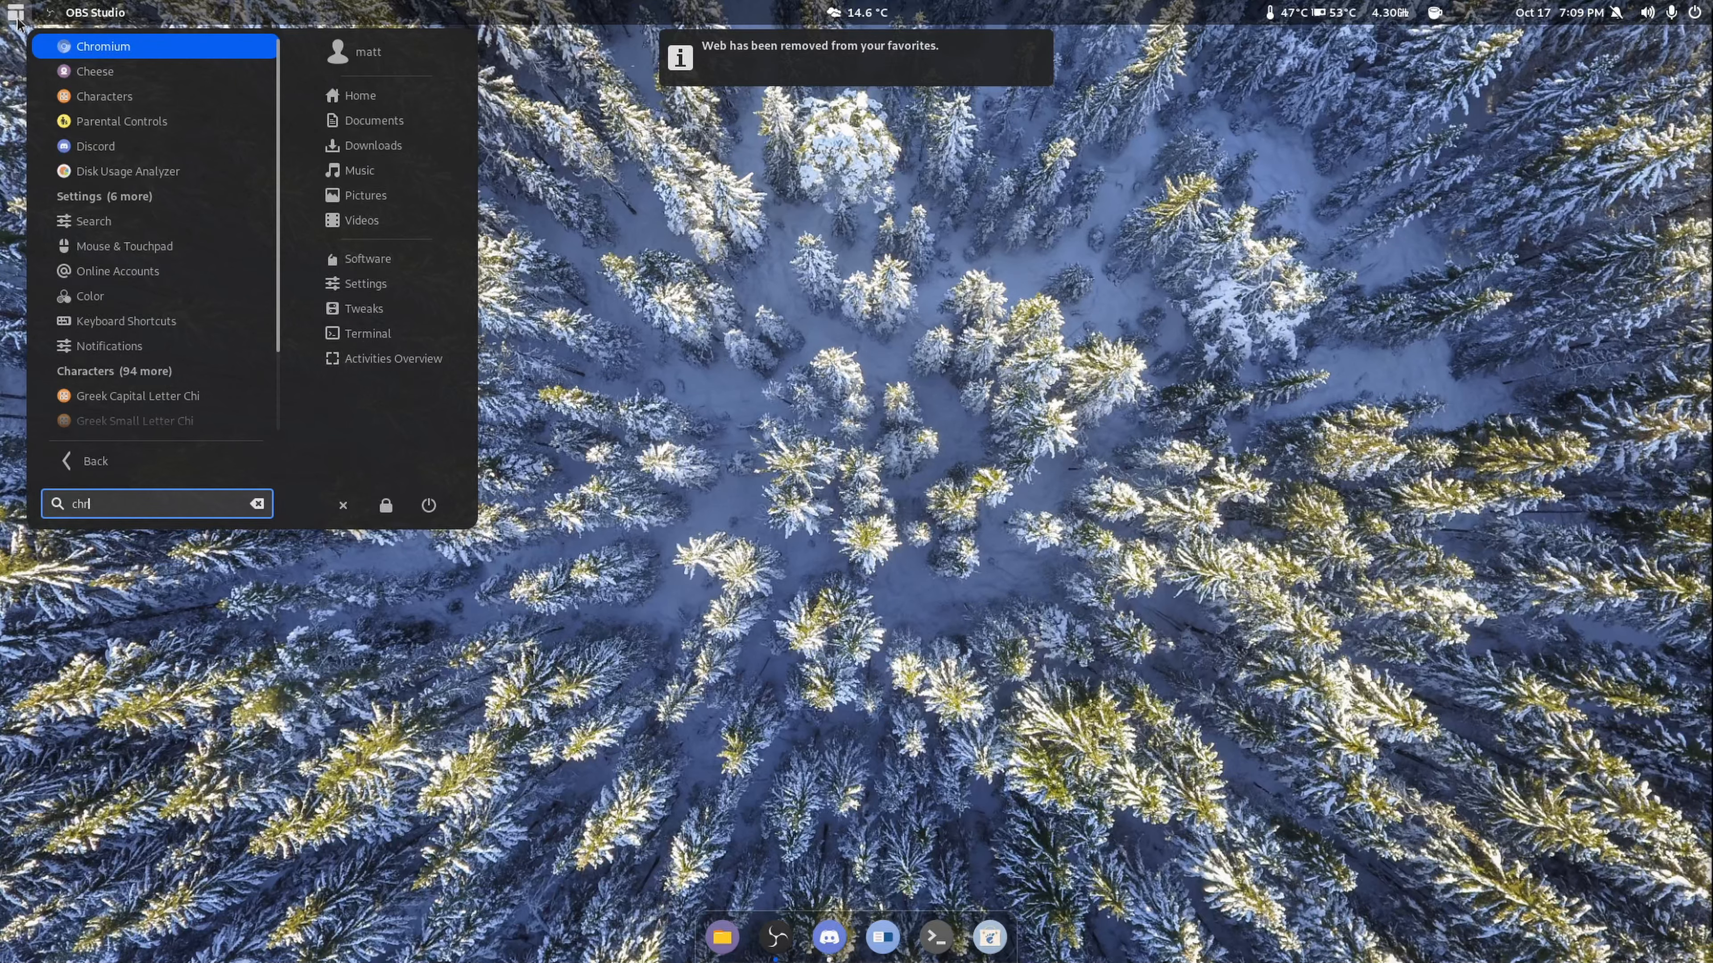
key(Return)
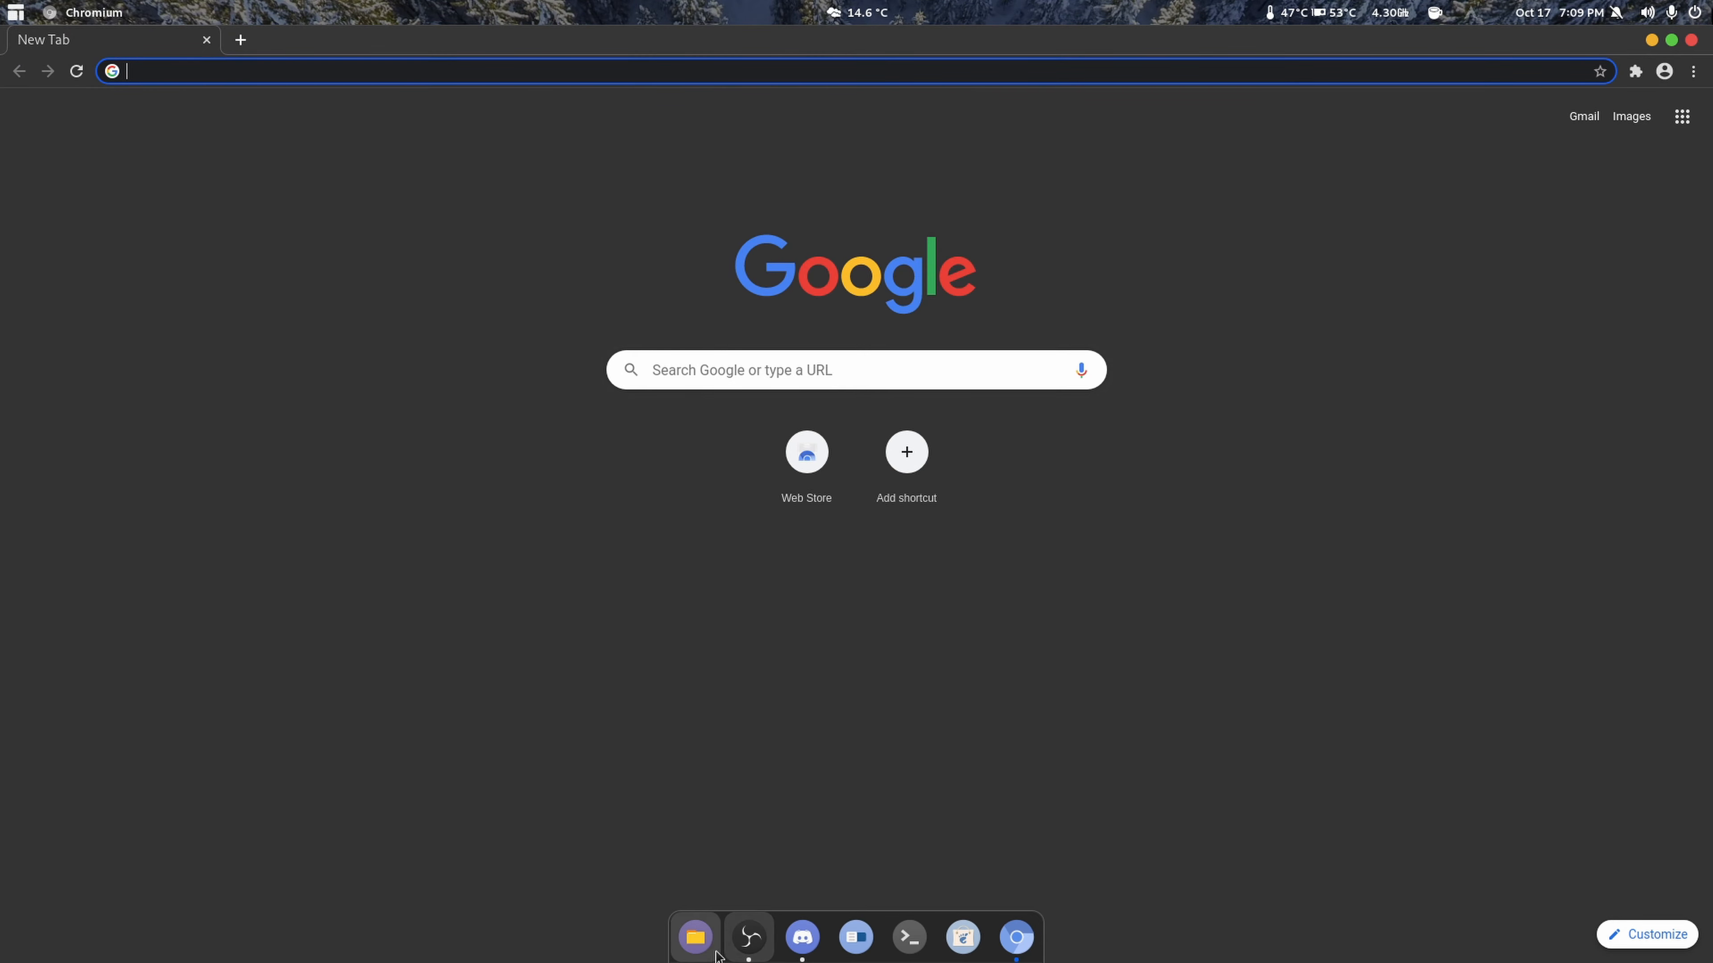
right_click(1016, 938)
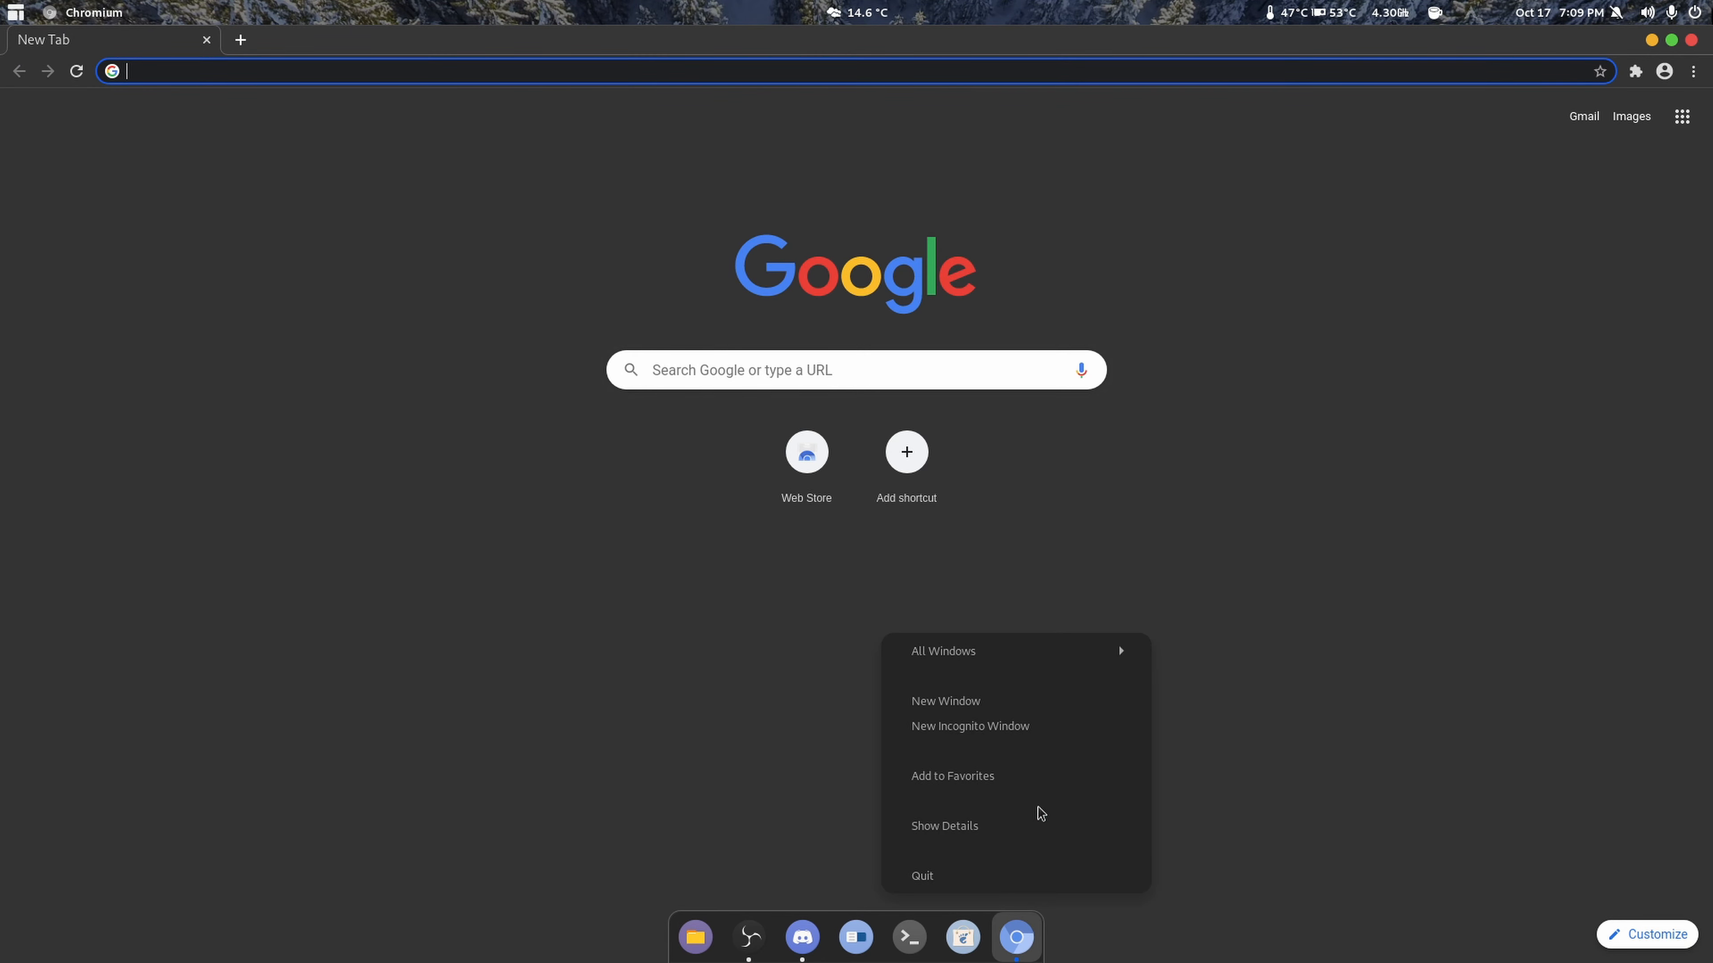
click(1018, 783)
drag(749, 933, 687, 934)
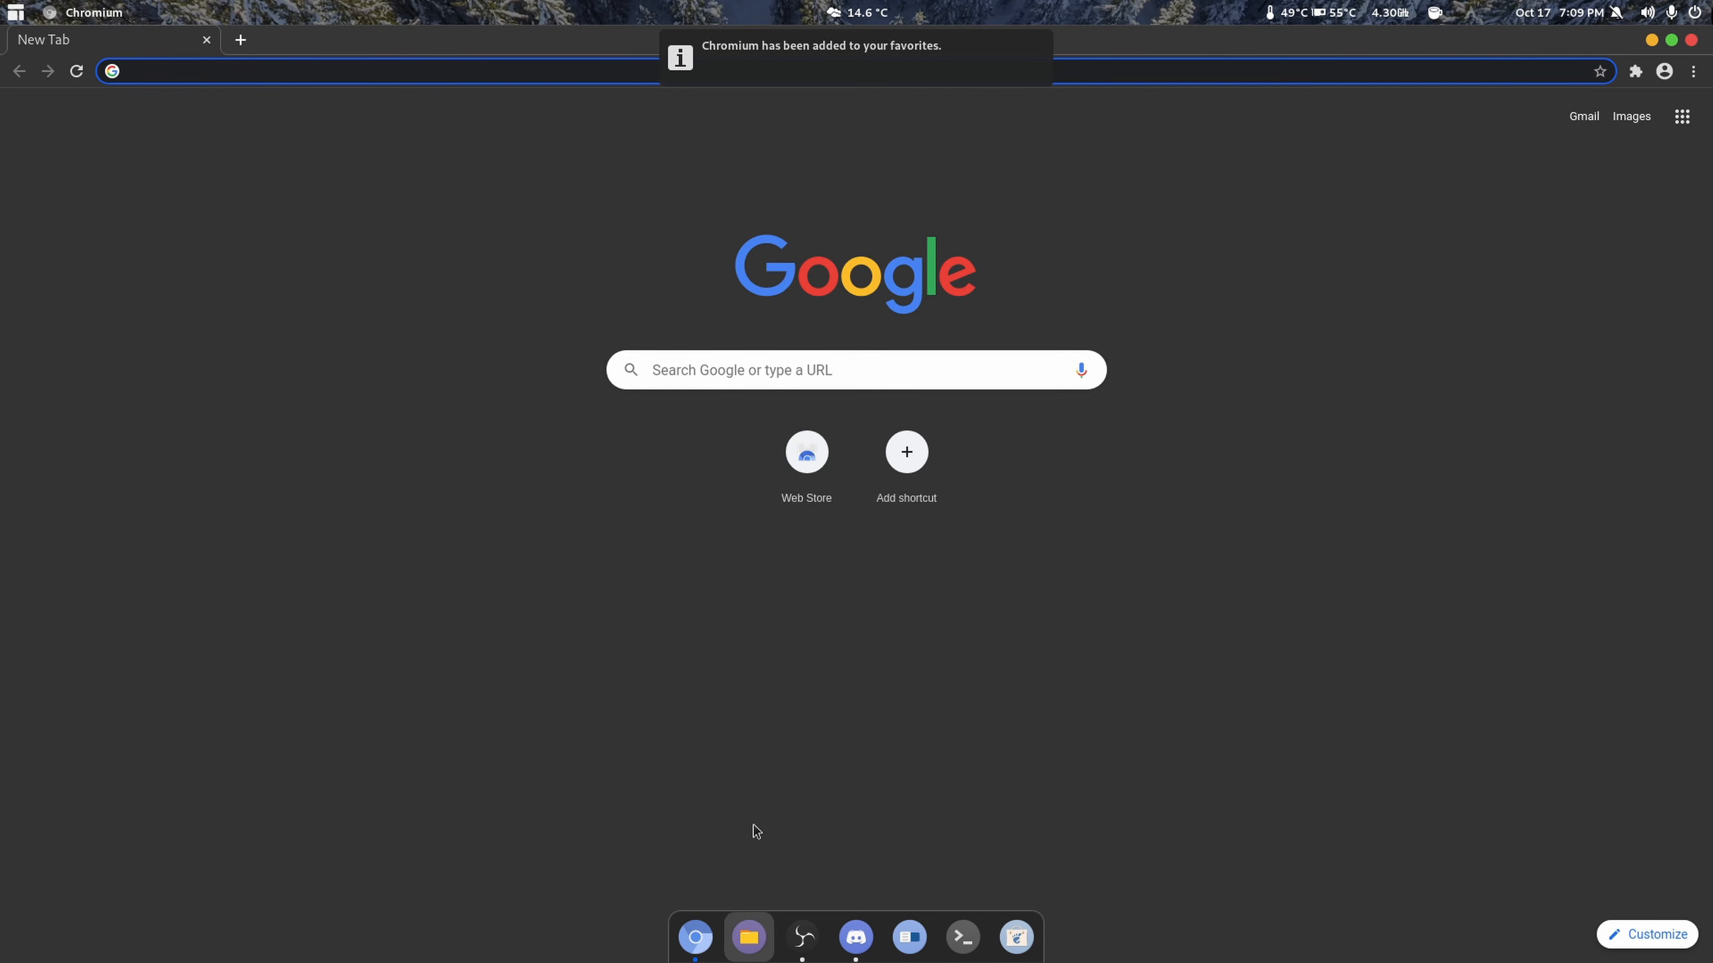
click(1691, 40)
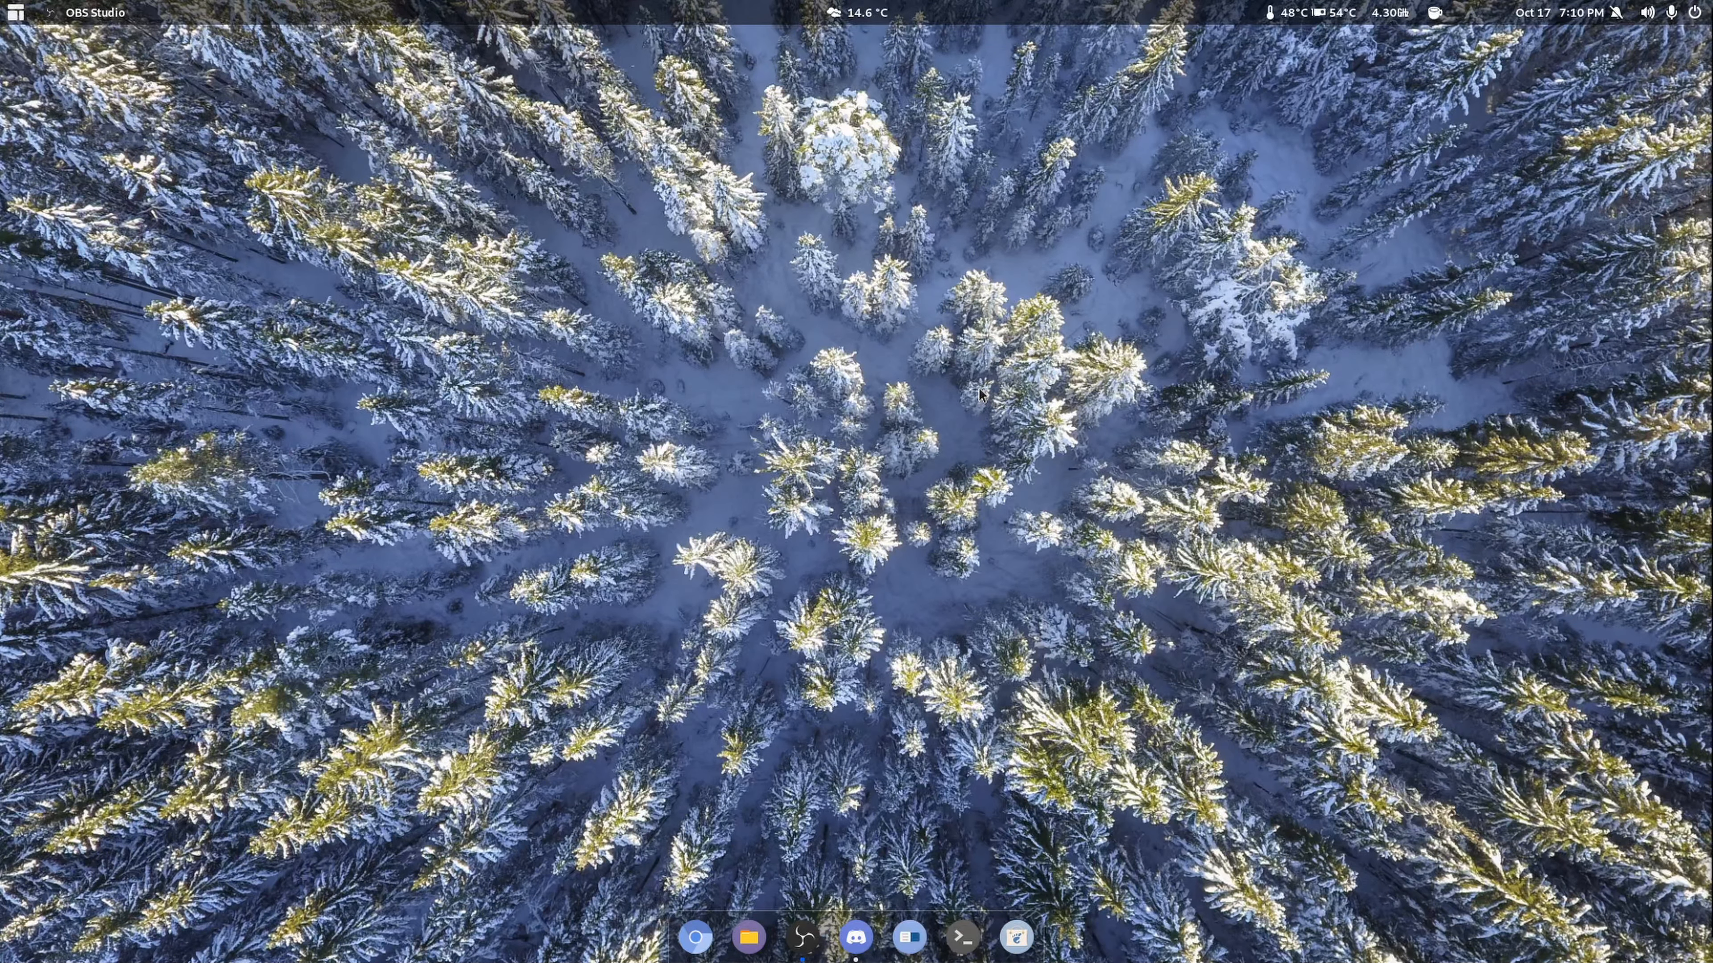